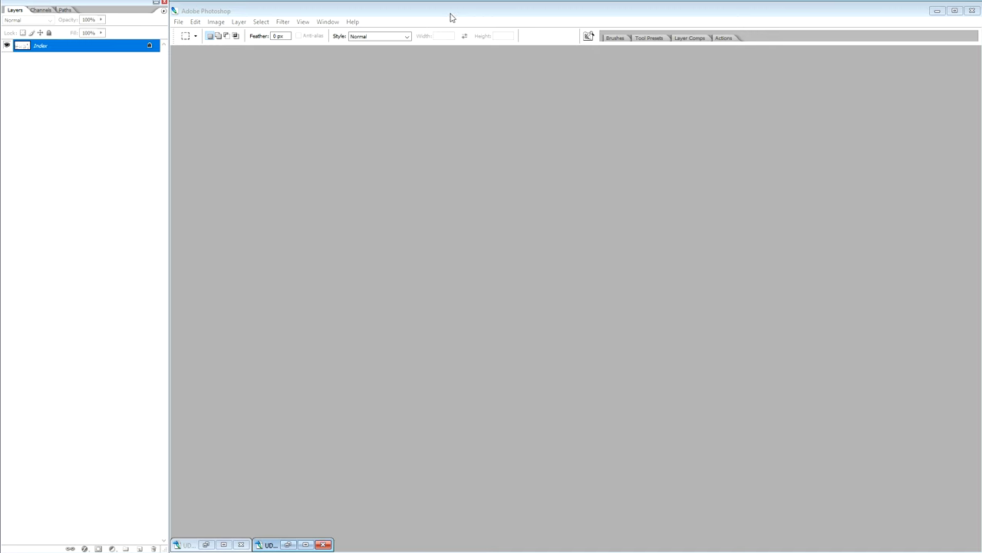
# Step: Bring Photoshop forward and display the UD11_pg12_DetRowA_a_for_printing.png document
pyautogui.click(418, 13)
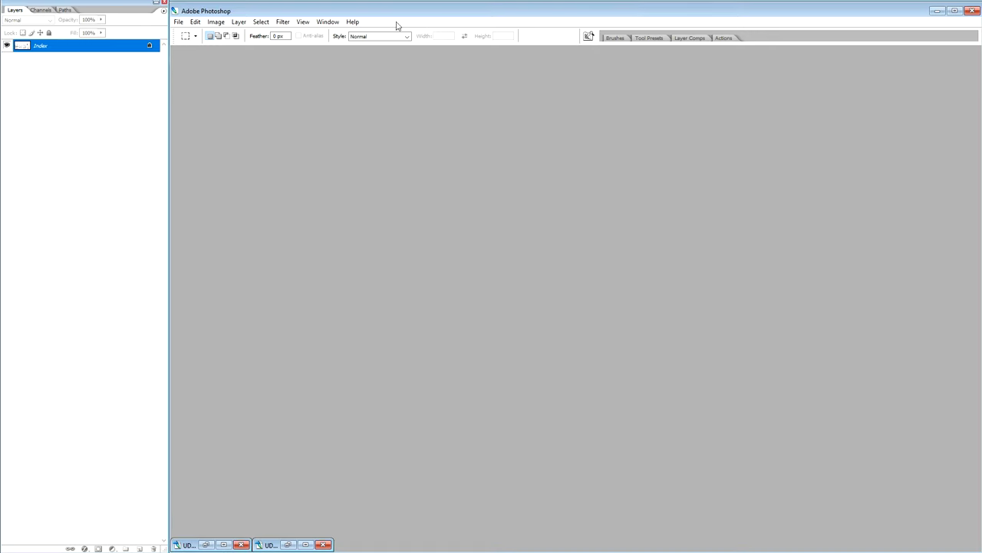
pyautogui.click(328, 22)
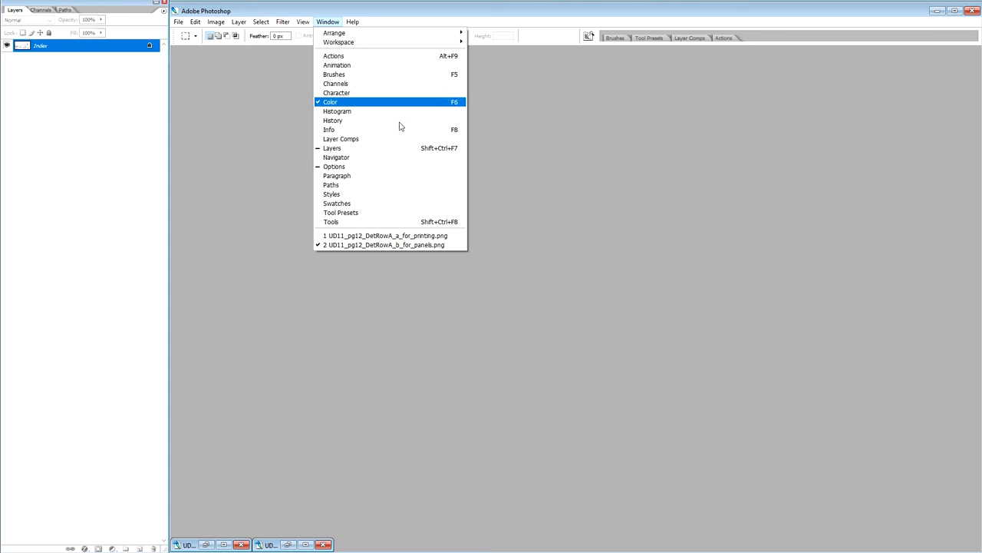
pyautogui.click(435, 237)
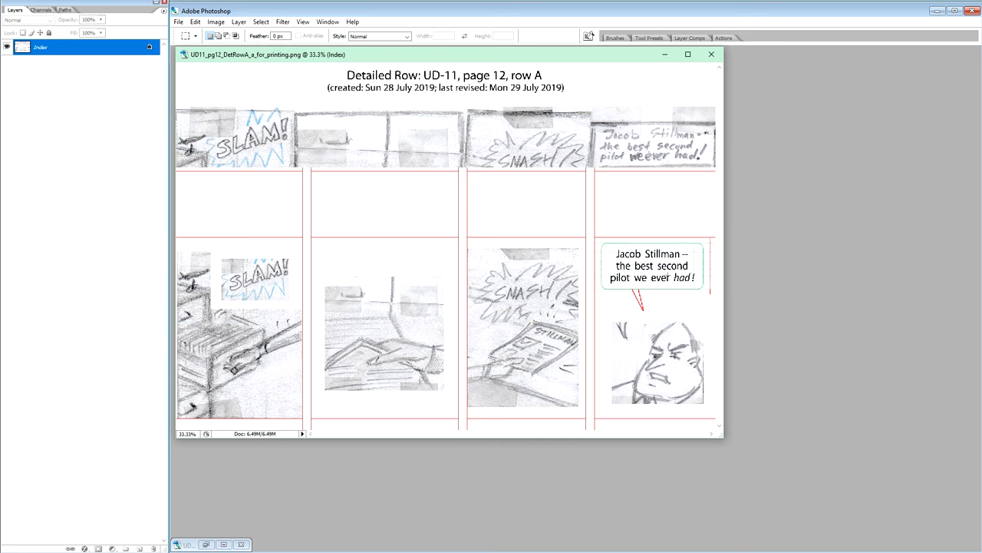
# Step: Minimize Photoshop and go back in Photos to UD11_CoverBack_1_Trim_Spine.png
pyautogui.click(939, 14)
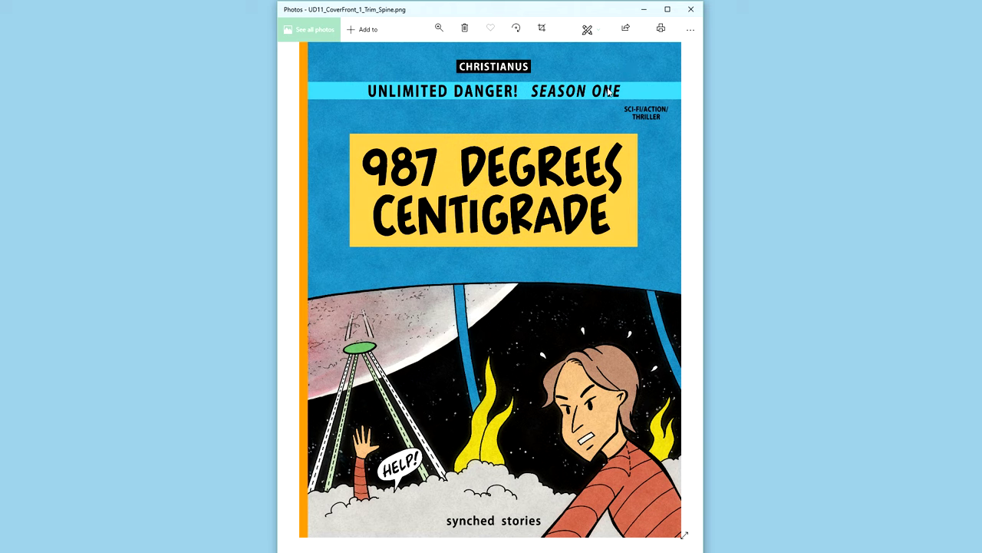
pyautogui.click(302, 293)
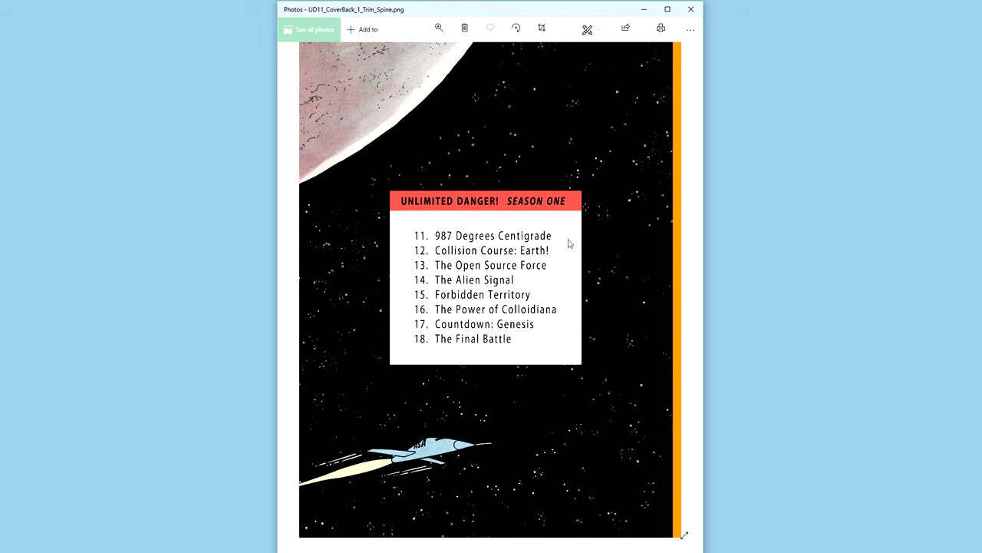
# Step: Minimize the Photos viewer so Photoshop's for-printing document shows again
pyautogui.click(647, 10)
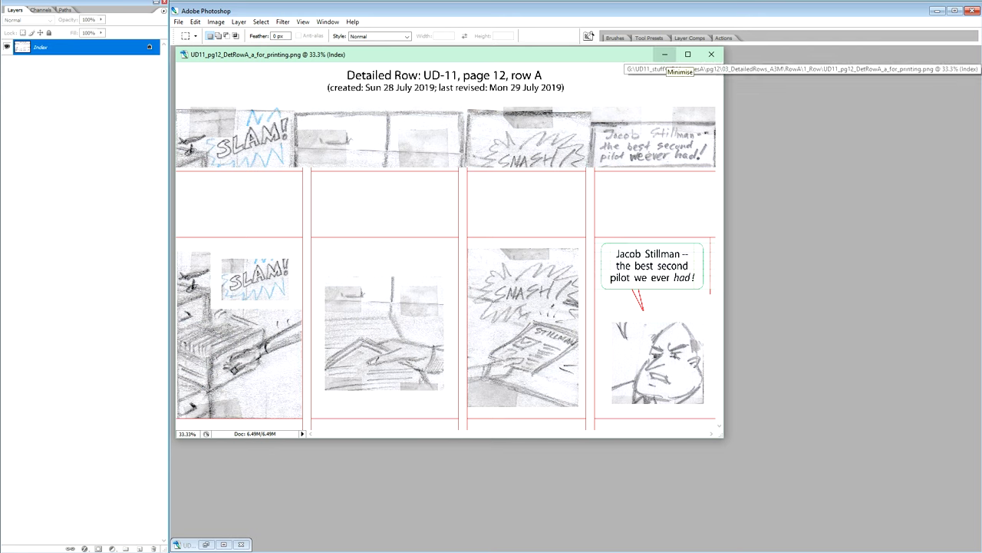
# Step: Bring up the for-panels document, reposition its window, then return the for-printing document to front
pyautogui.click(664, 57)
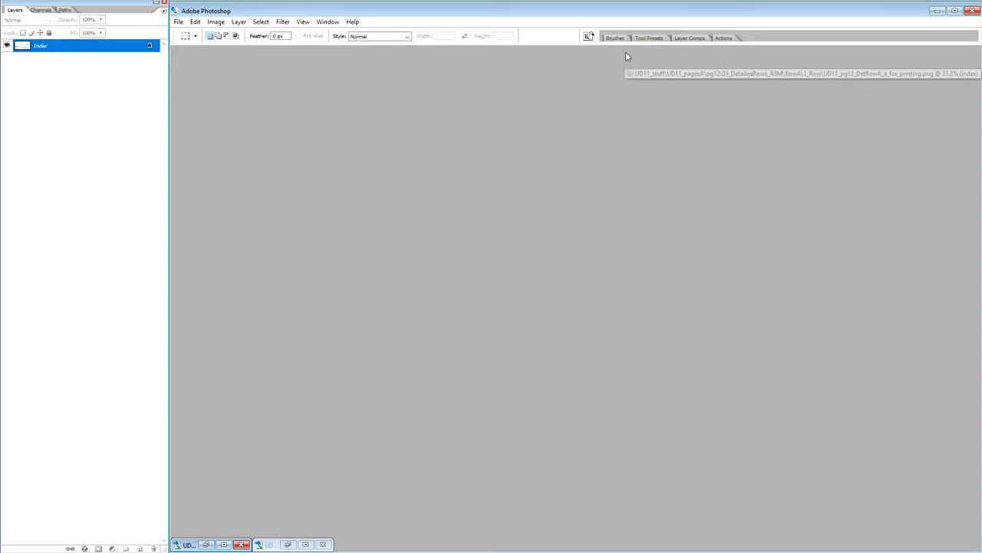
pyautogui.click(328, 22)
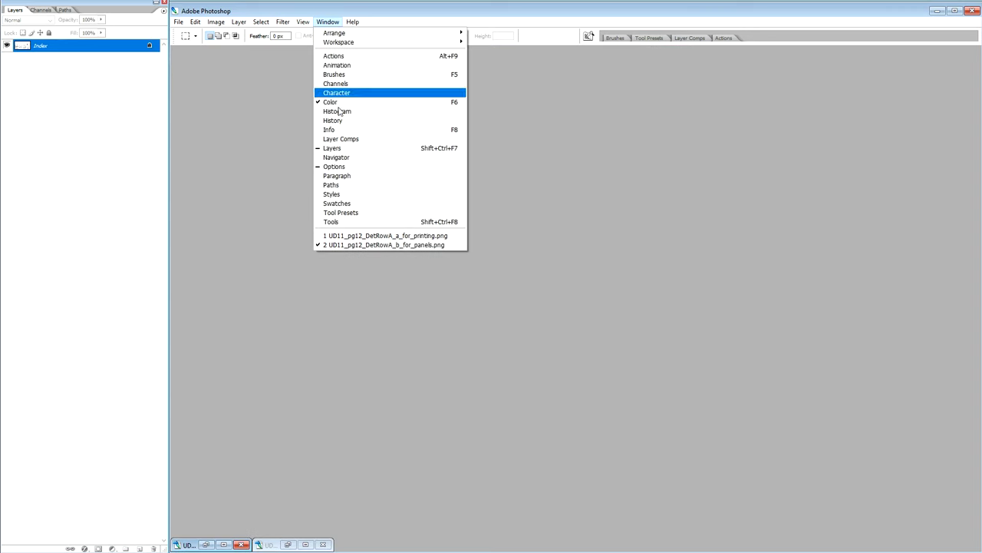
pyautogui.click(389, 245)
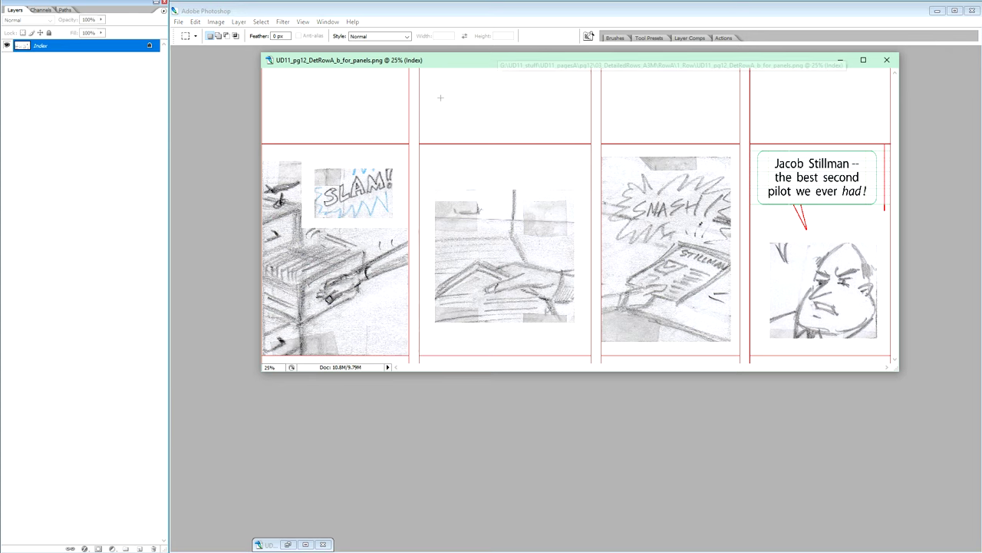
pyautogui.moveTo(485, 62); pyautogui.dragTo(525, 80)
pyautogui.click(333, 23)
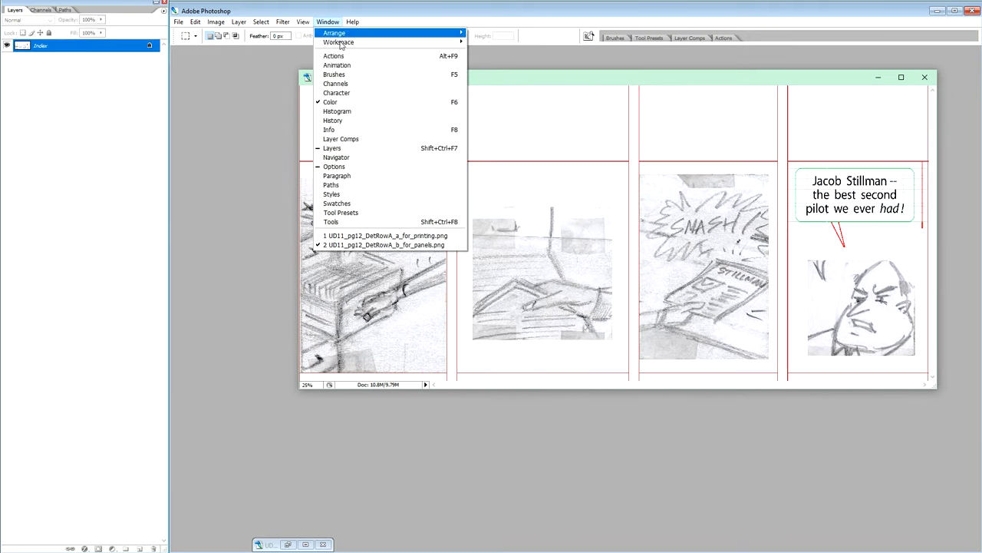
pyautogui.click(392, 235)
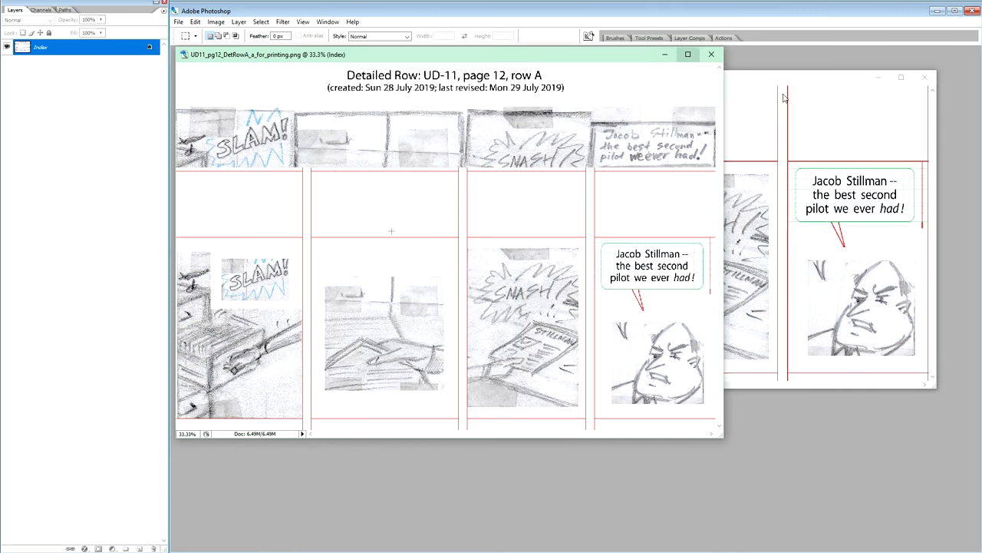
# Step: Overlap the 25% for-panels window on the for-printing one, ending with for-panels in front
pyautogui.moveTo(780, 79); pyautogui.dragTo(805, 153)
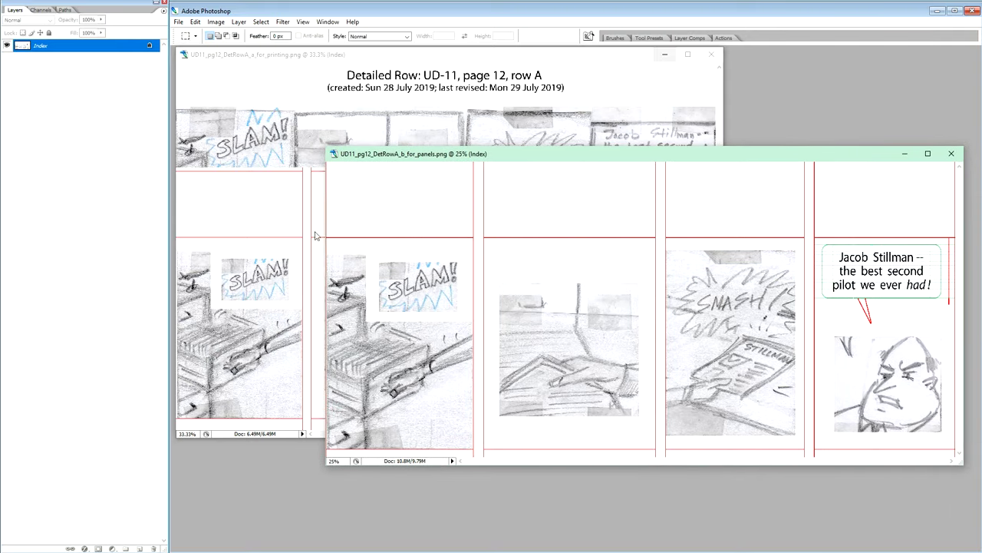
pyautogui.moveTo(410, 153); pyautogui.dragTo(388, 158)
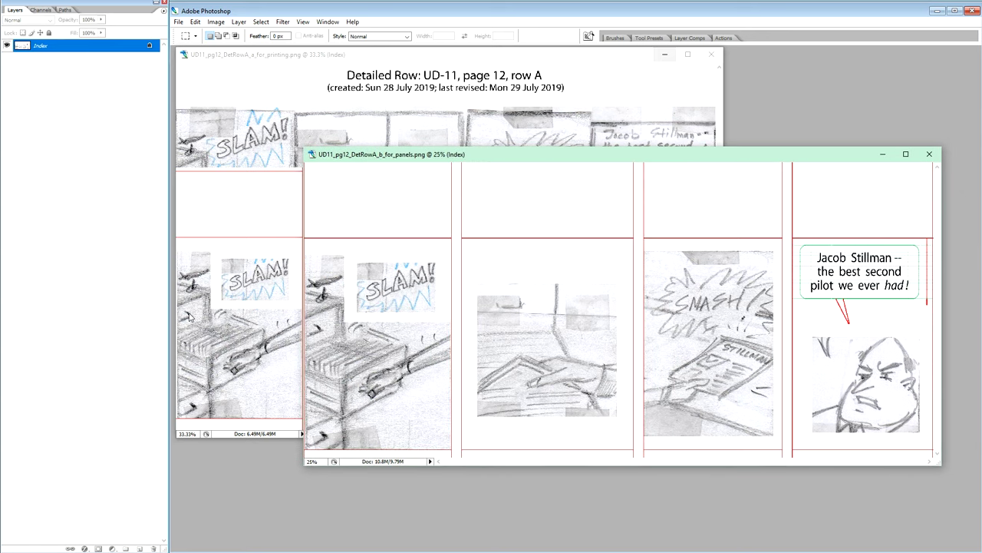
pyautogui.click(228, 386)
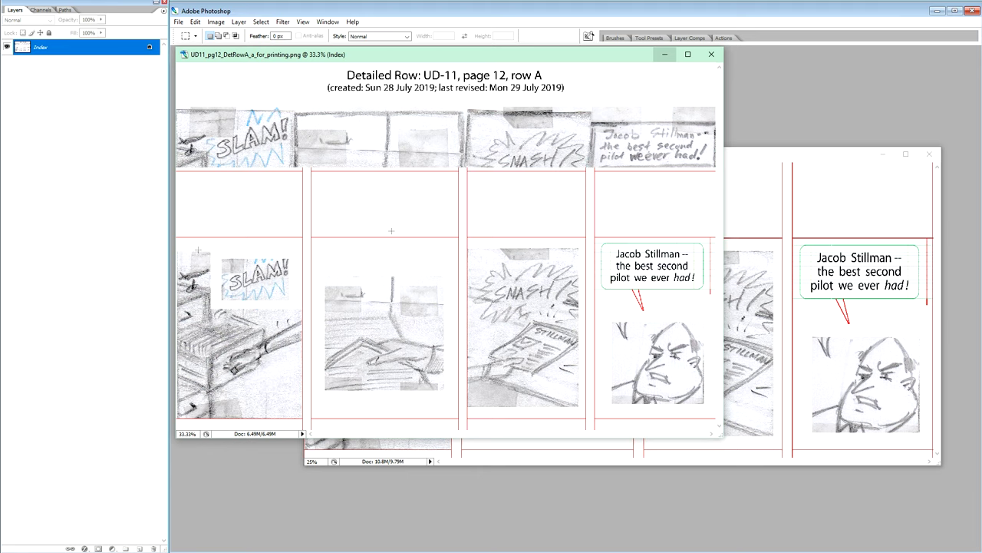
pyautogui.click(442, 447)
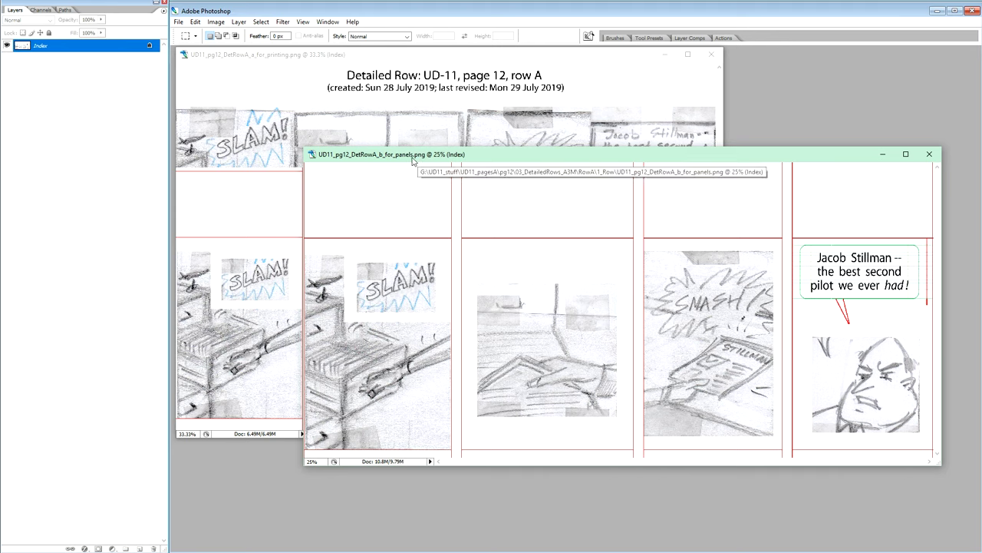
# Step: Reposition the for-panels window, finally moving it about 170 px left over the for-printing document
pyautogui.moveTo(422, 160); pyautogui.dragTo(488, 193)
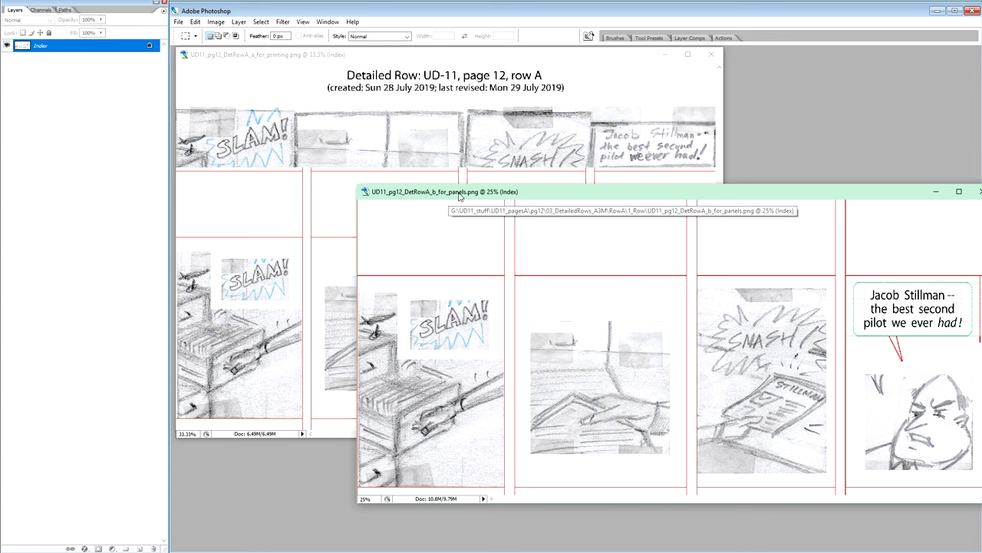
pyautogui.moveTo(460, 196); pyautogui.dragTo(453, 192)
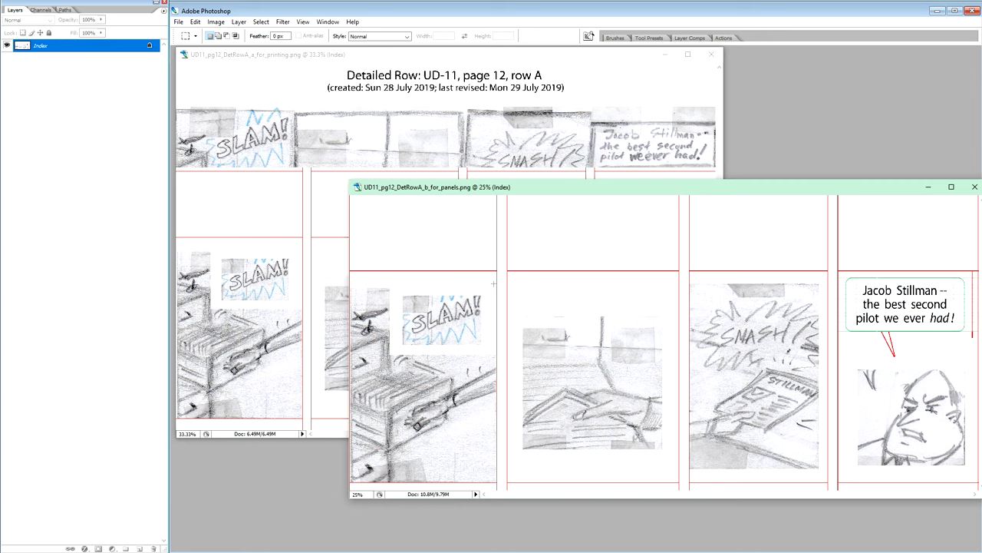
pyautogui.moveTo(670, 189); pyautogui.dragTo(539, 184)
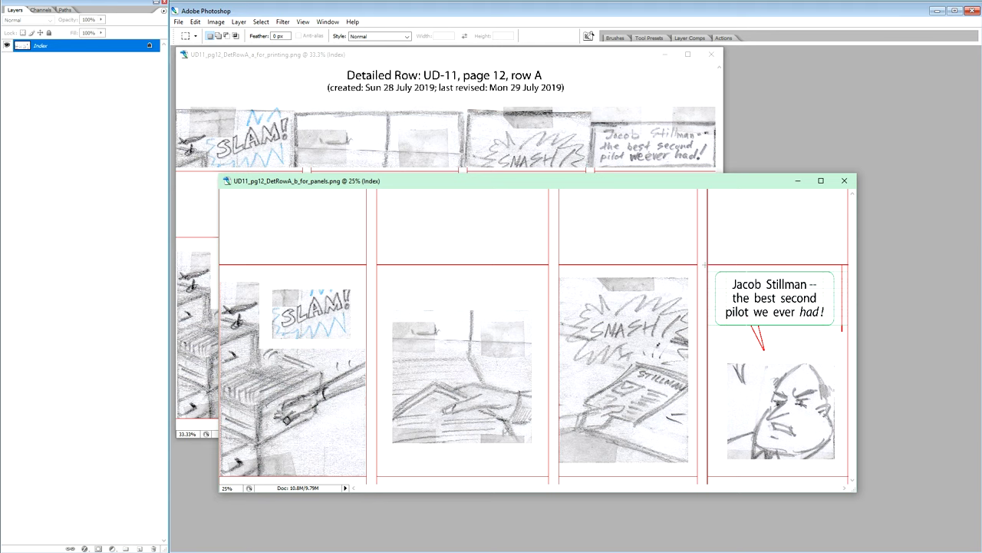
# Step: Shift the for-panels window to the right and bring the 33.3% for-printing document forward
pyautogui.moveTo(491, 185); pyautogui.dragTo(559, 170)
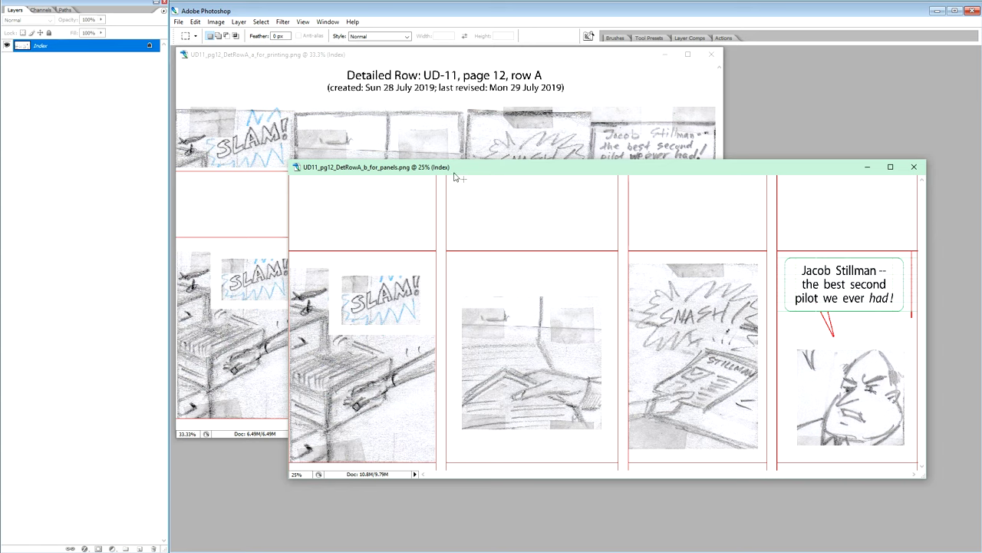
pyautogui.moveTo(444, 168); pyautogui.dragTo(500, 178)
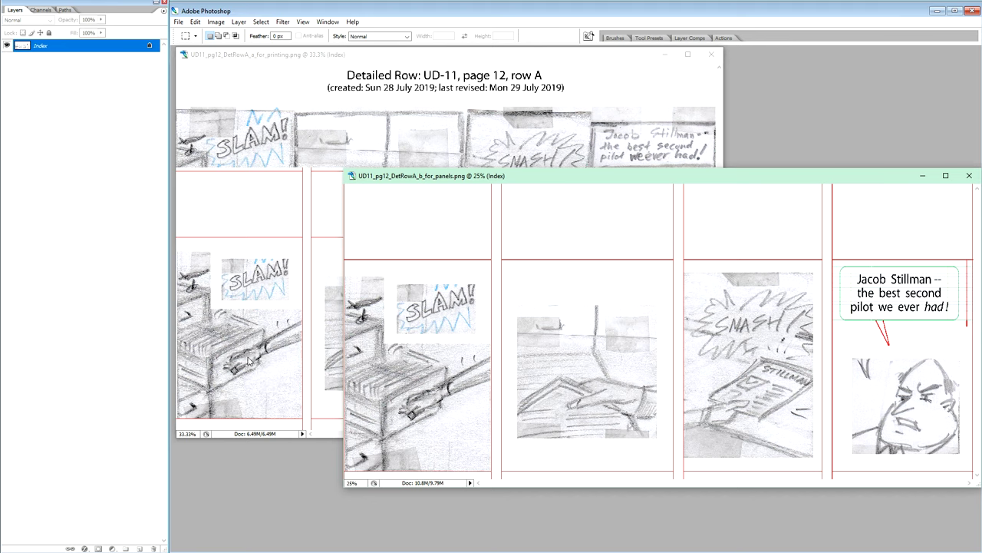
pyautogui.moveTo(490, 180); pyautogui.dragTo(499, 209)
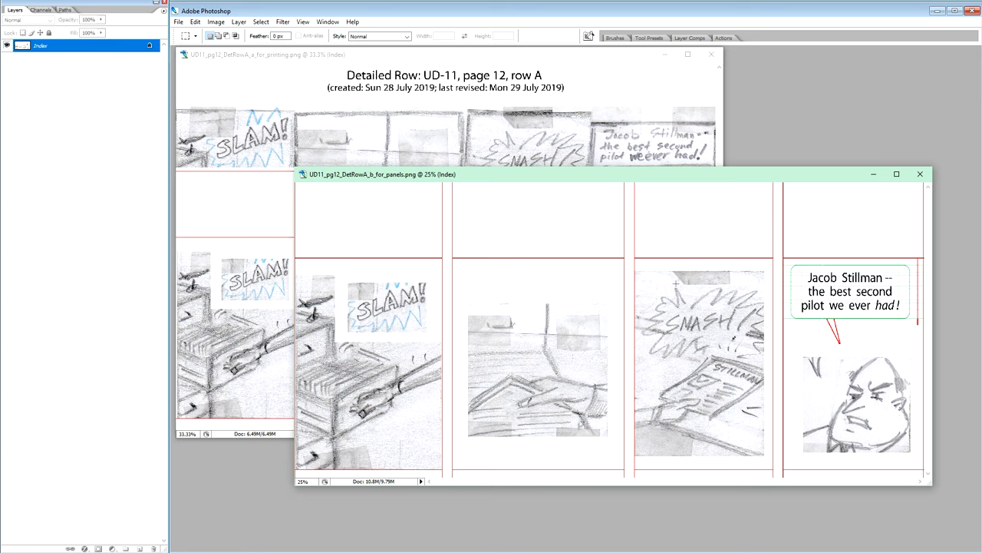
pyautogui.moveTo(540, 180); pyautogui.dragTo(654, 184)
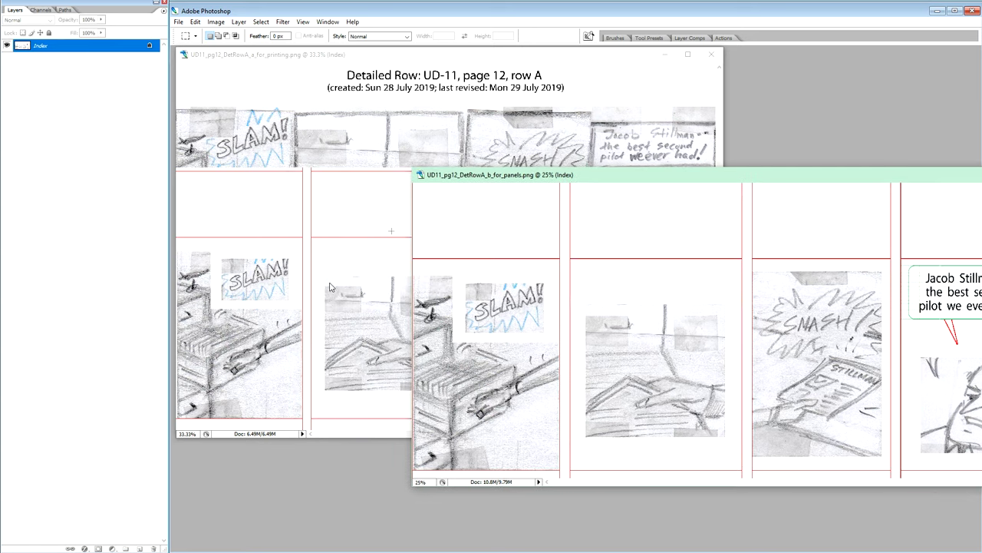
pyautogui.click(294, 55)
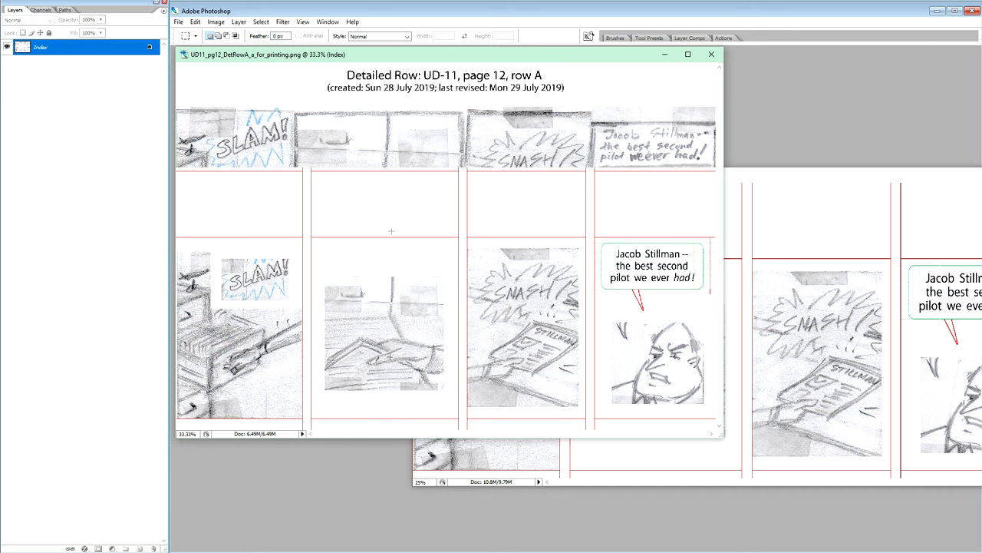
# Step: Switch between the two Row A windows, nudging the for-panels one, ending with it on top
pyautogui.click(800, 179)
pyautogui.moveTo(800, 179)
pyautogui.mouseDown()
pyautogui.moveTo(739, 179)
pyautogui.moveTo(807, 185)
pyautogui.mouseUp()
pyautogui.click(526, 63)
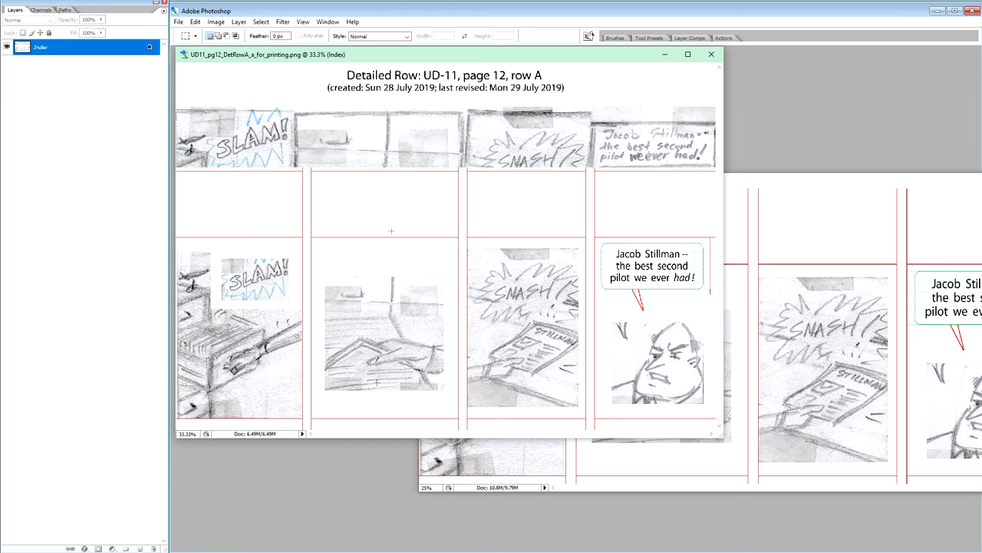
pyautogui.click(786, 183)
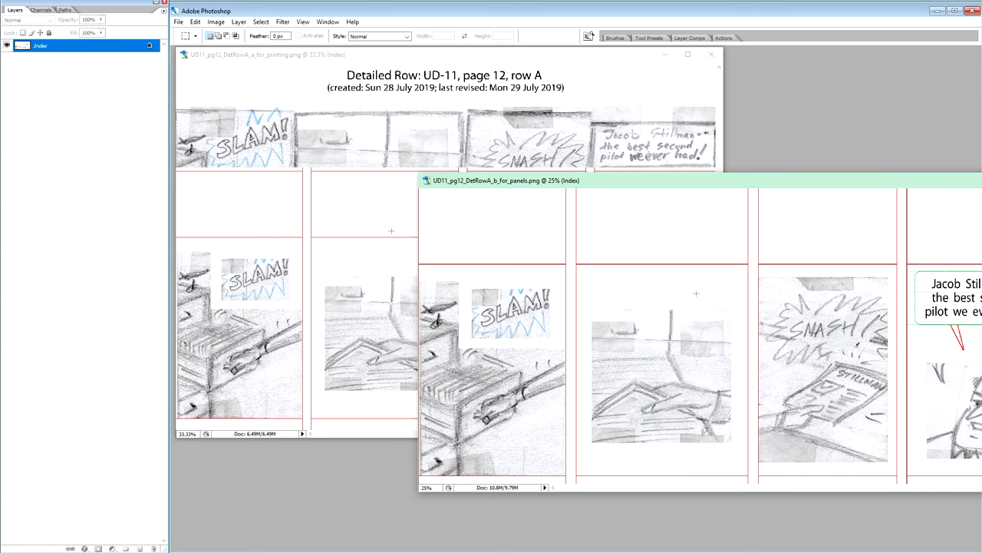
# Step: Bring the 33.3% for-printing document in front of the for-panels window
pyautogui.click(388, 61)
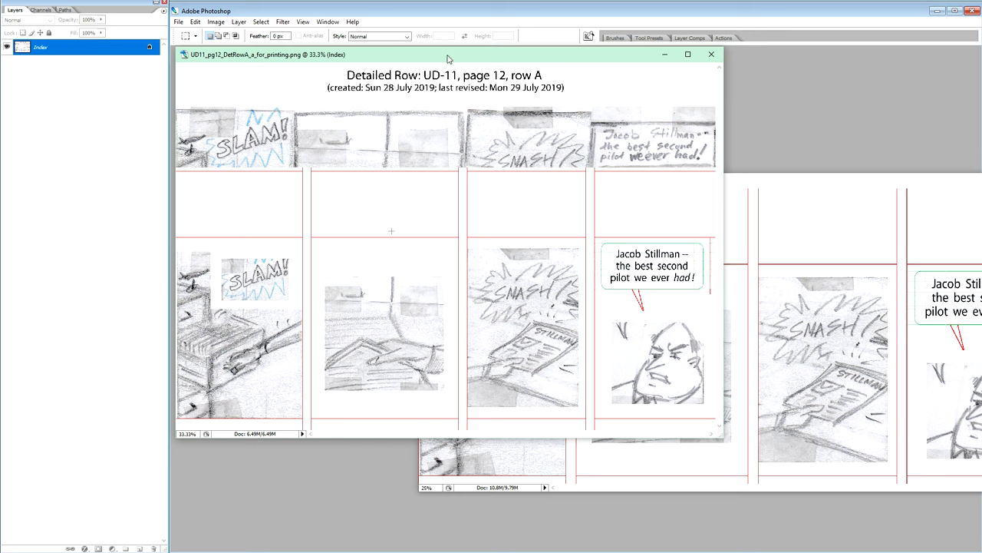
# Step: Close the for-printing document and move the for-panels window up and left
pyautogui.moveTo(449, 60); pyautogui.dragTo(466, 85)
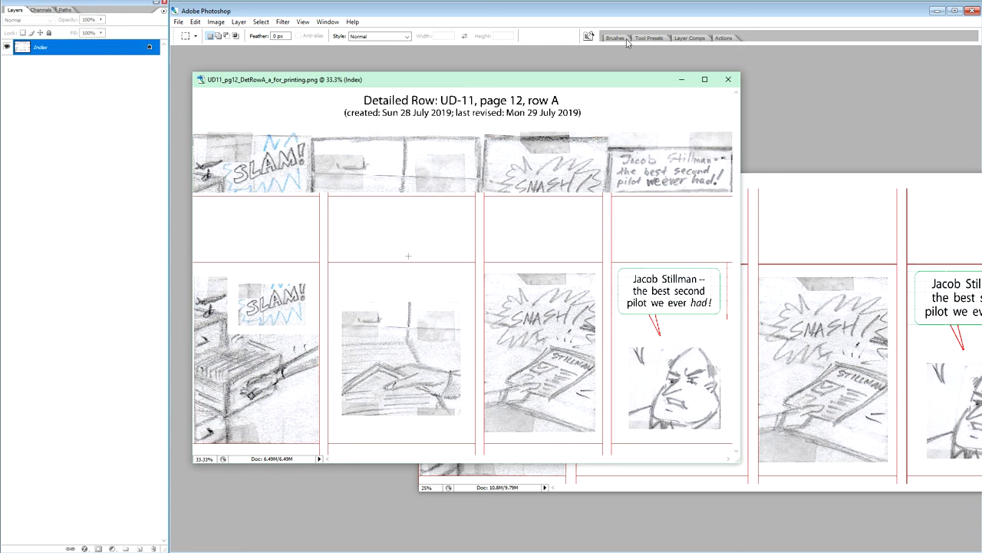
pyautogui.click(728, 79)
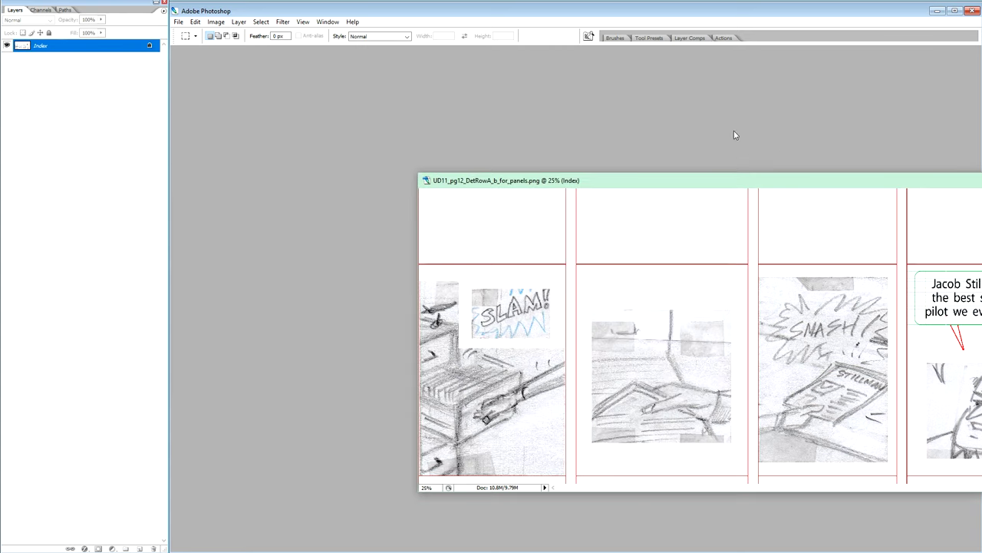
pyautogui.moveTo(749, 182); pyautogui.dragTo(597, 119)
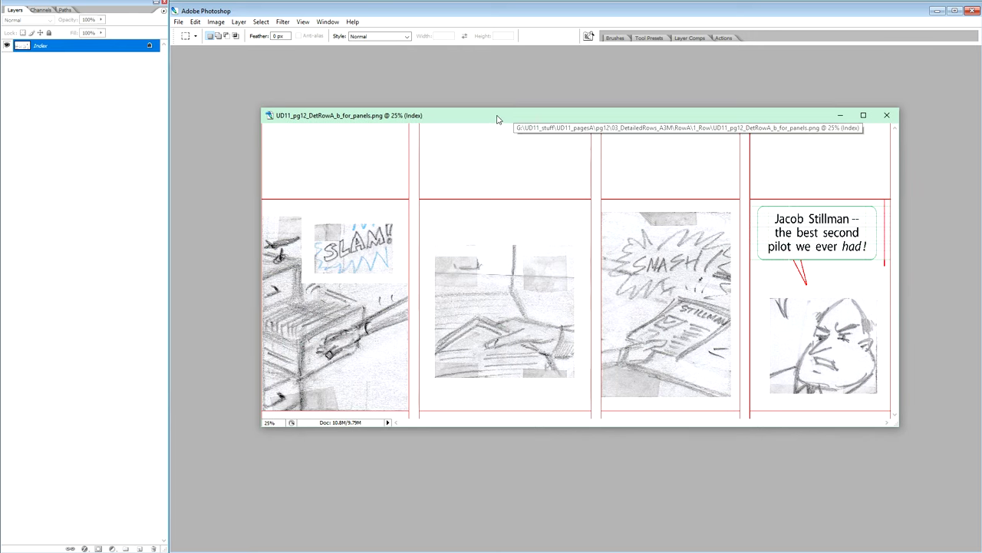
# Step: Maximise then restore the for-panels window, move it down-right, and minimise Photoshop
pyautogui.doubleClick(497, 117)
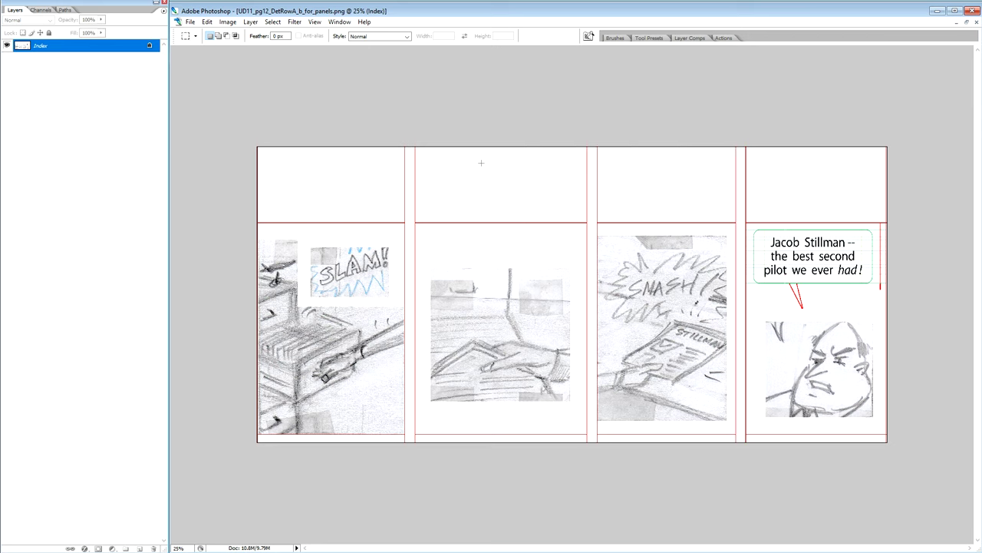
pyautogui.click(966, 22)
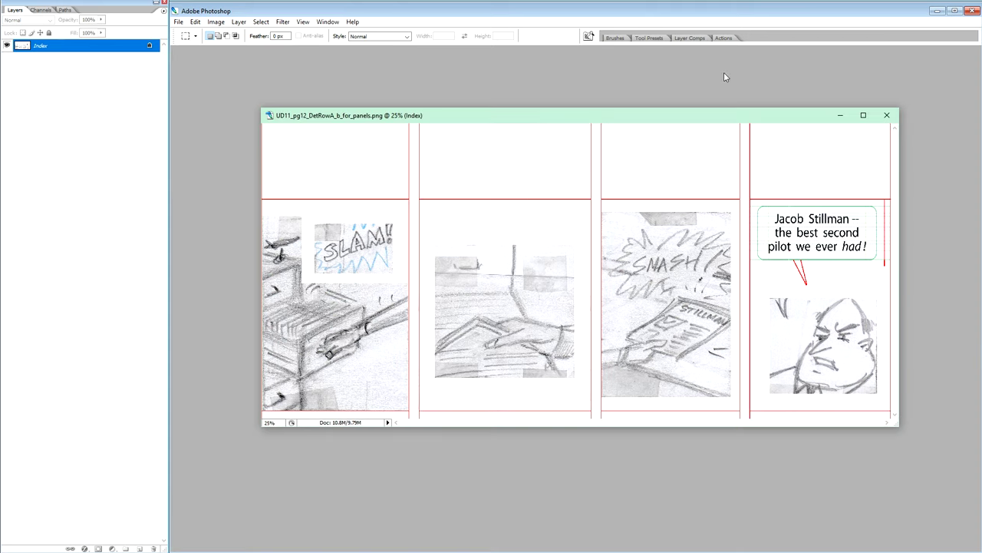
pyautogui.moveTo(572, 120); pyautogui.dragTo(654, 231)
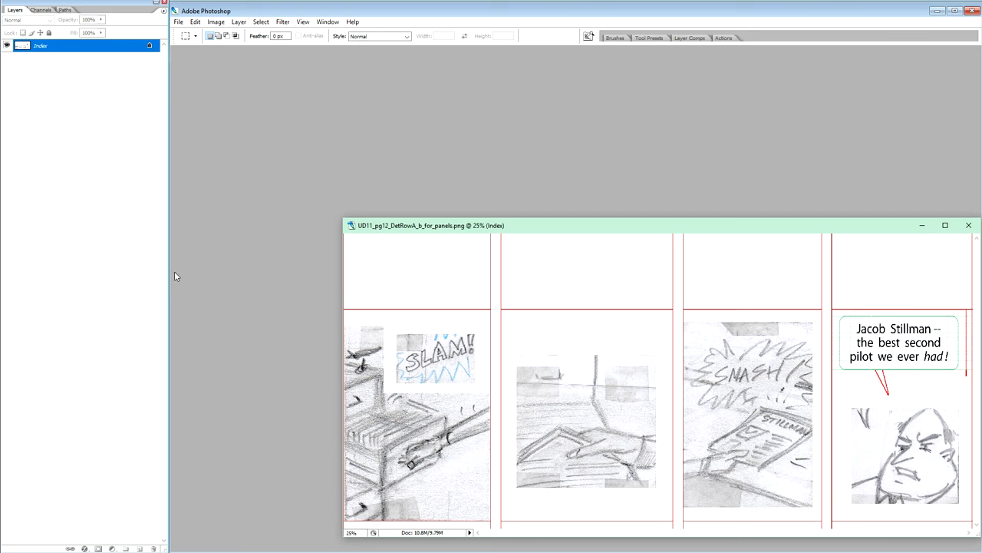
pyautogui.click(939, 13)
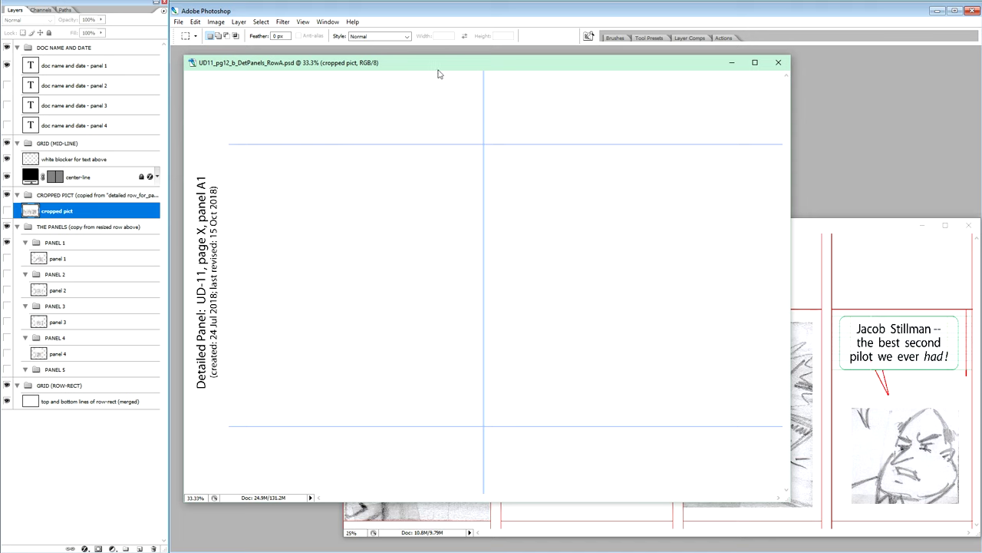
# Step: Check the PANEL groups in Layers, then select the 'doc name and date - panel 1' text layer
pyautogui.click(95, 244)
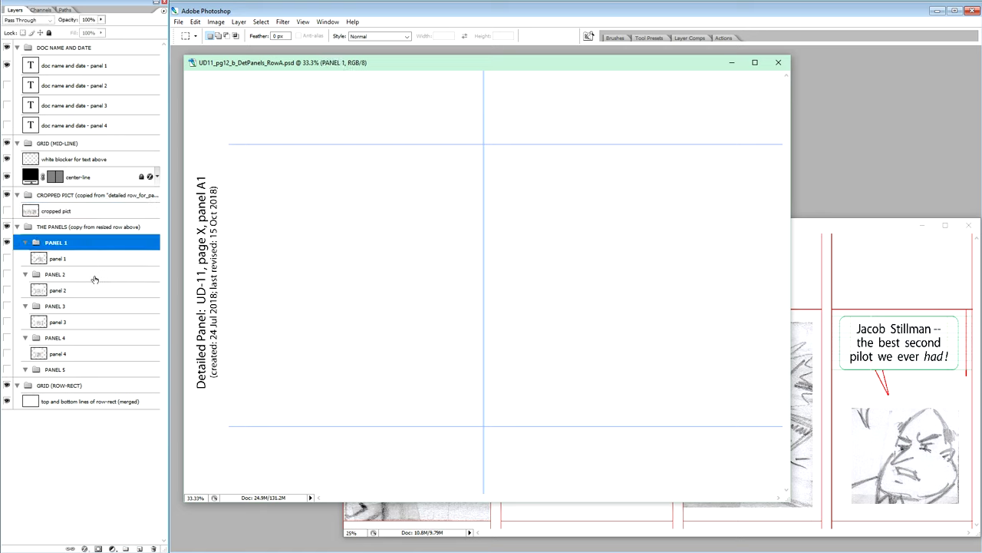
pyautogui.click(97, 275)
pyautogui.click(92, 322)
pyautogui.click(89, 354)
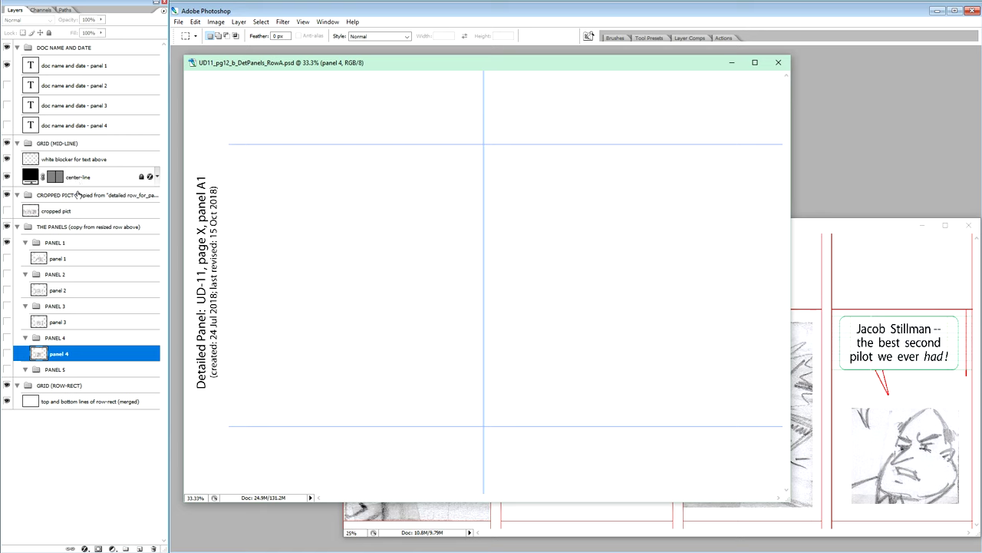
pyautogui.click(86, 66)
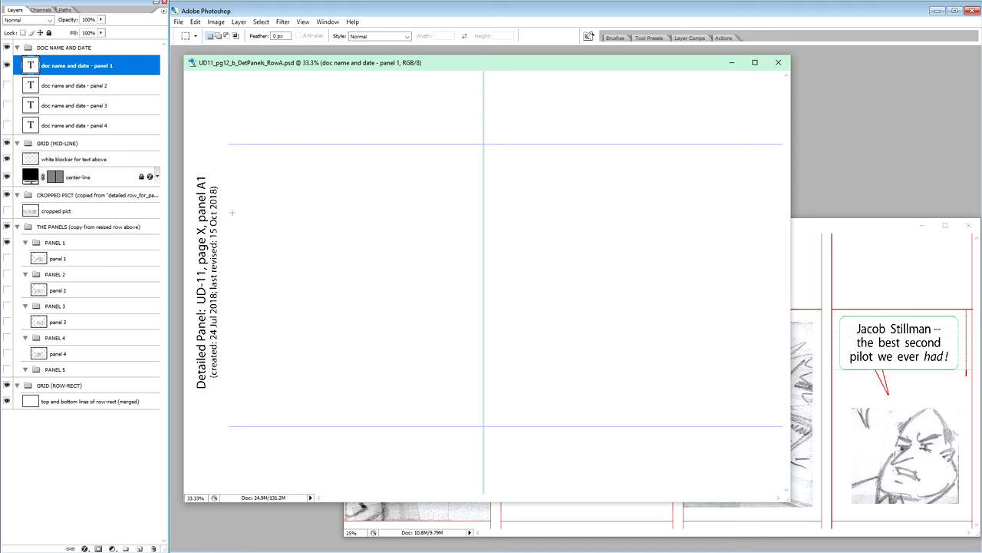
# Step: Edit the vertical panel 1 caption: X becomes 12, and the created date becomes 30 July 2019
pyautogui.press('t')
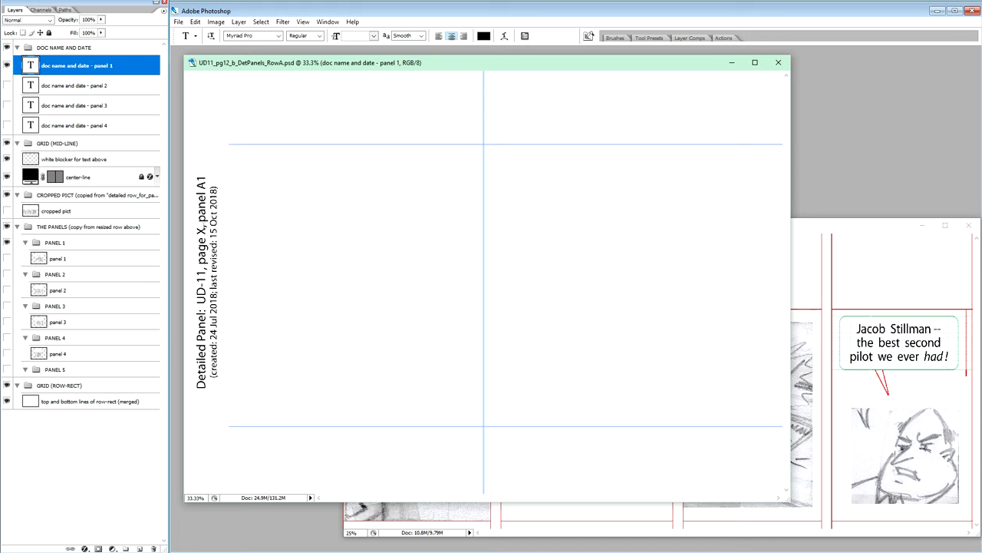
pyautogui.click(207, 230)
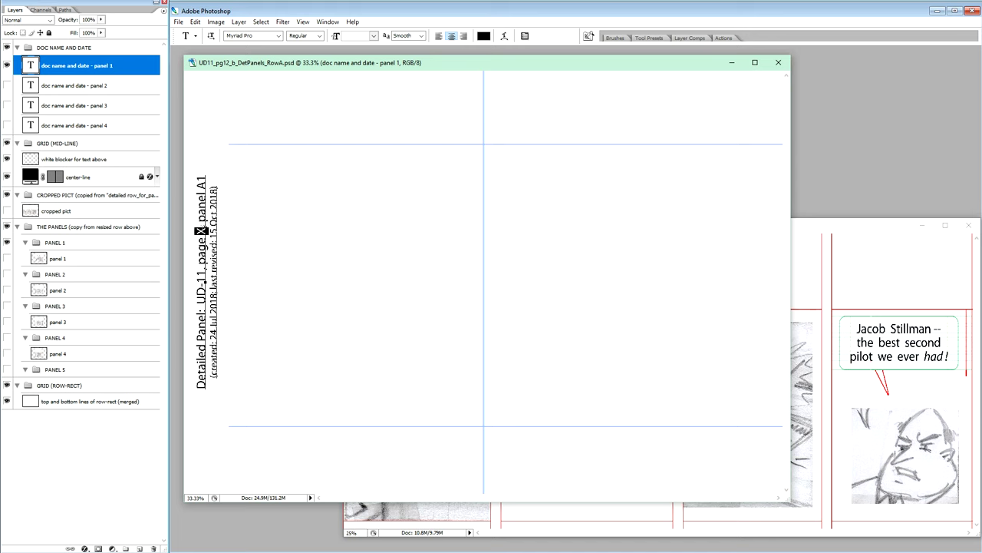
pyautogui.write('12')
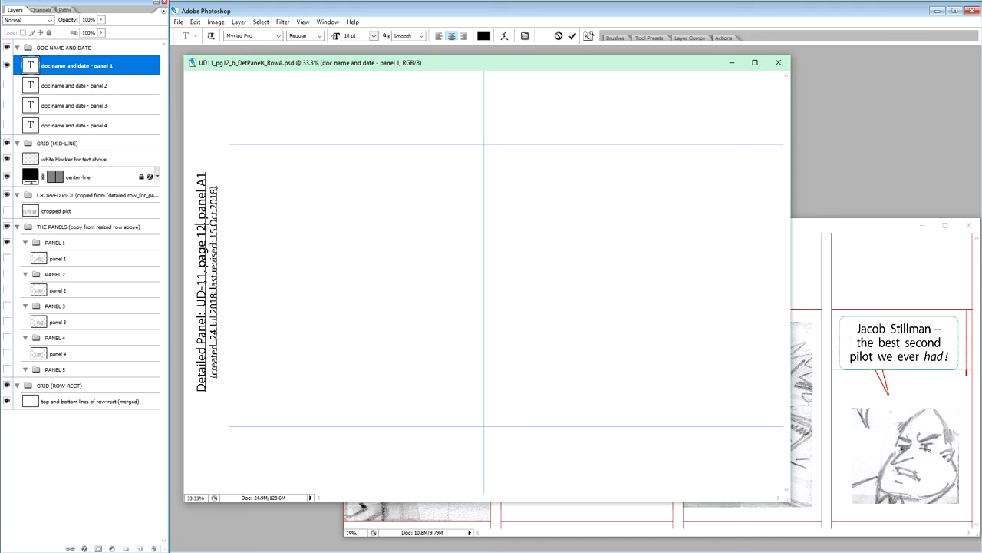
pyautogui.moveTo(214, 341); pyautogui.dragTo(213, 329)
pyautogui.write('30')
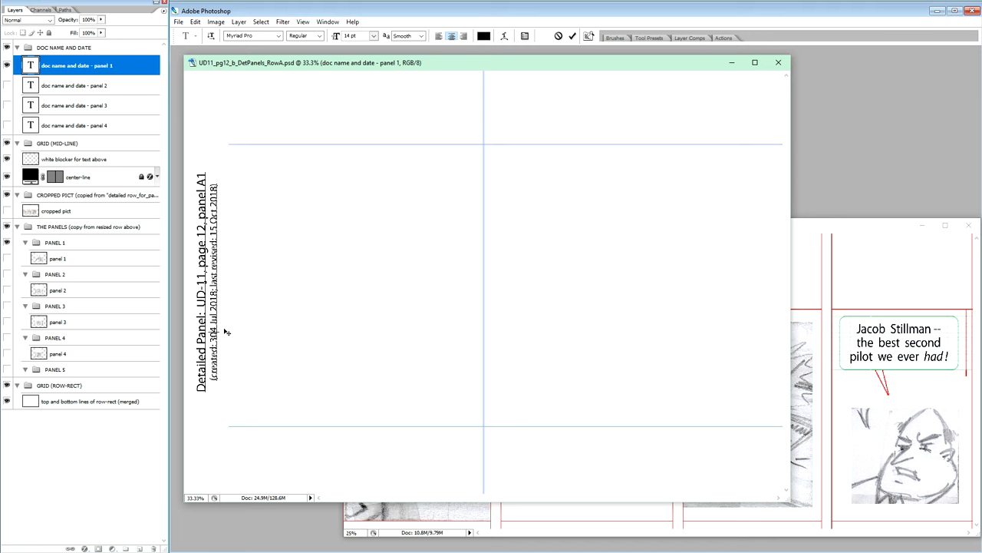
pyautogui.press('Delete')
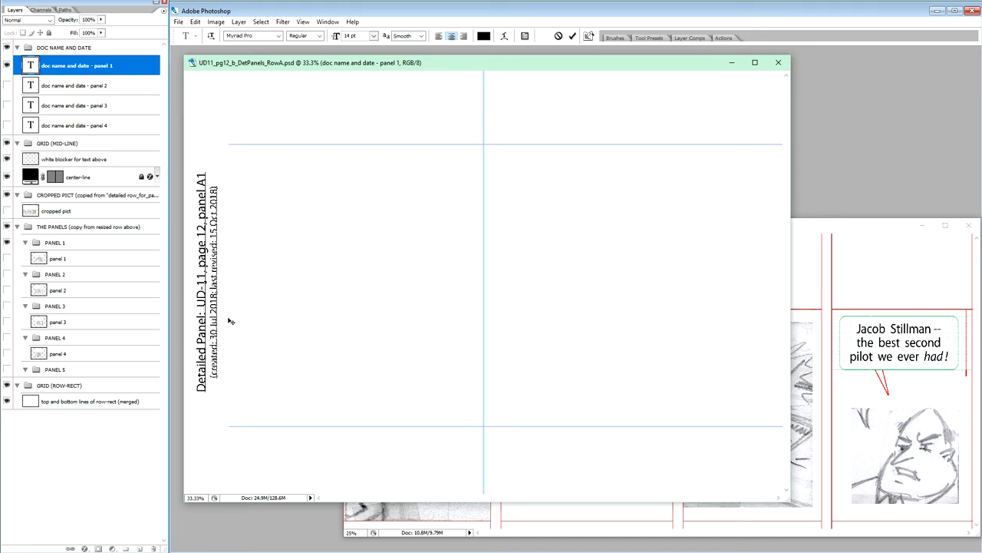
pyautogui.write('y 201')
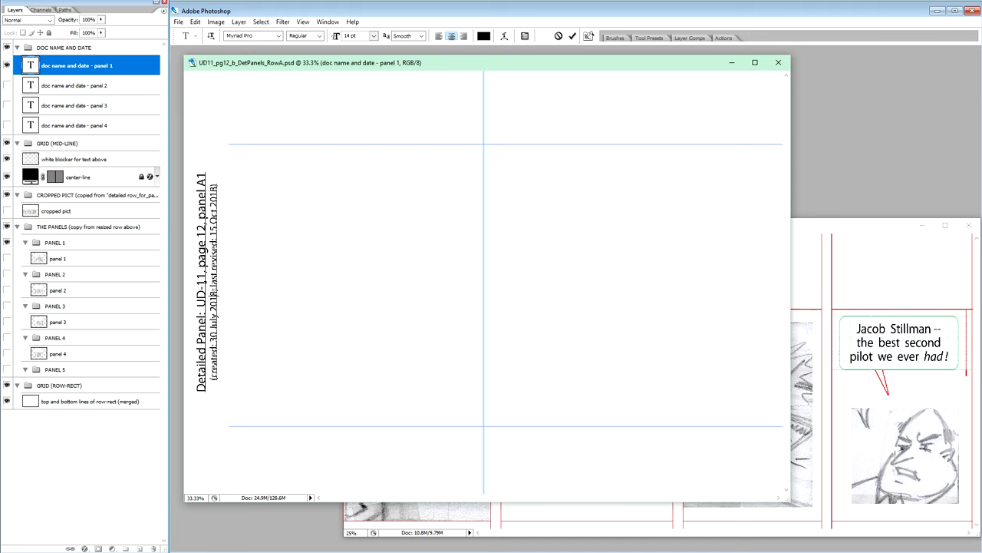
pyautogui.write('9')
# Step: Paste 30 July 2019 over the 15 Oct 2018 last-revised date and commit the caption
pyautogui.moveTo(215, 343); pyautogui.dragTo(214, 289)
pyautogui.hotkey('ctrl', 'c')
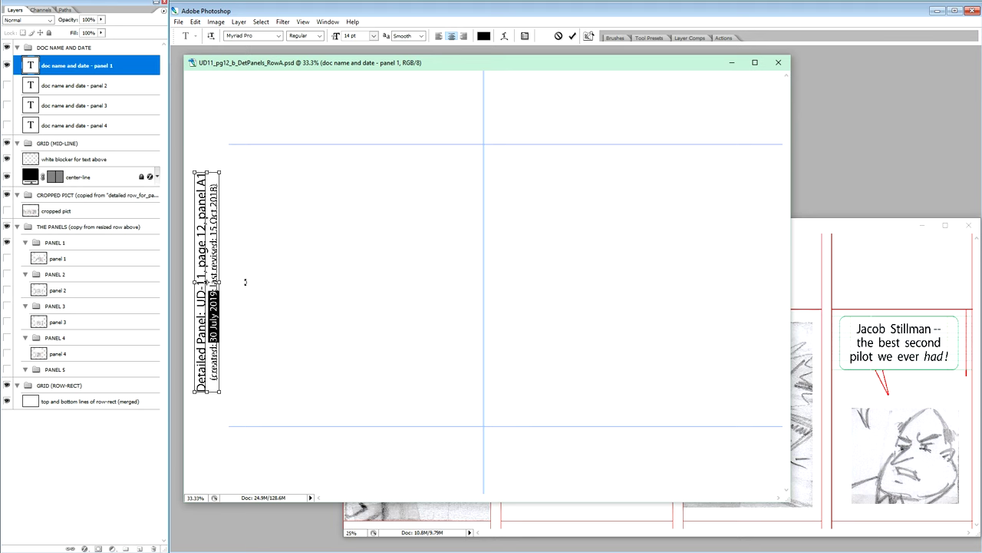
pyautogui.moveTo(214, 230); pyautogui.dragTo(214, 193)
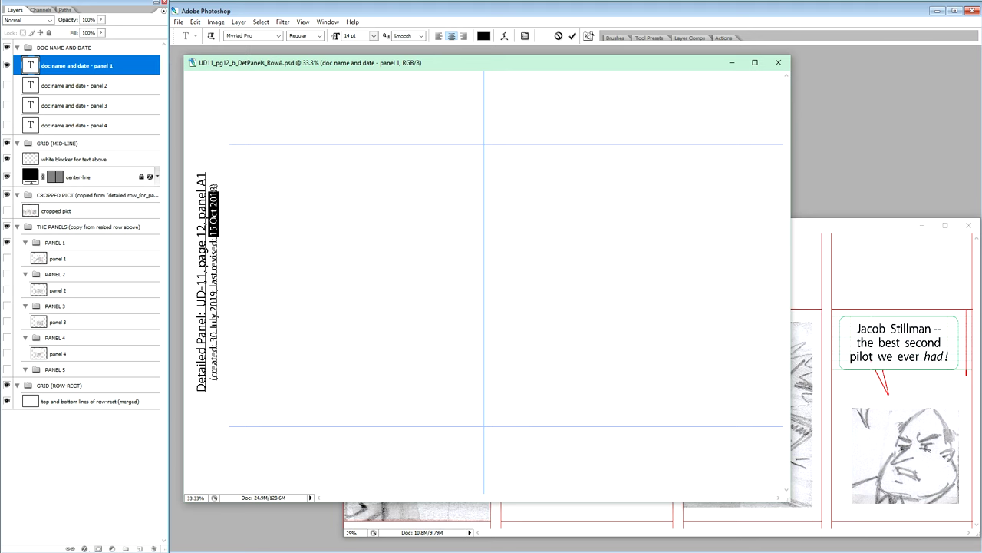
pyautogui.hotkey('ctrl', 'v')
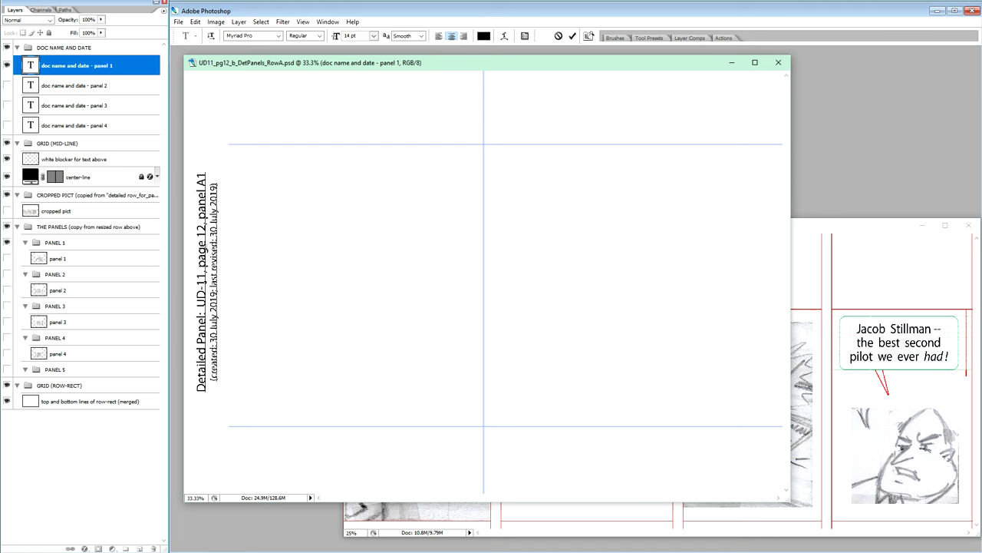
pyautogui.doubleClick(201, 253)
pyautogui.click(201, 252)
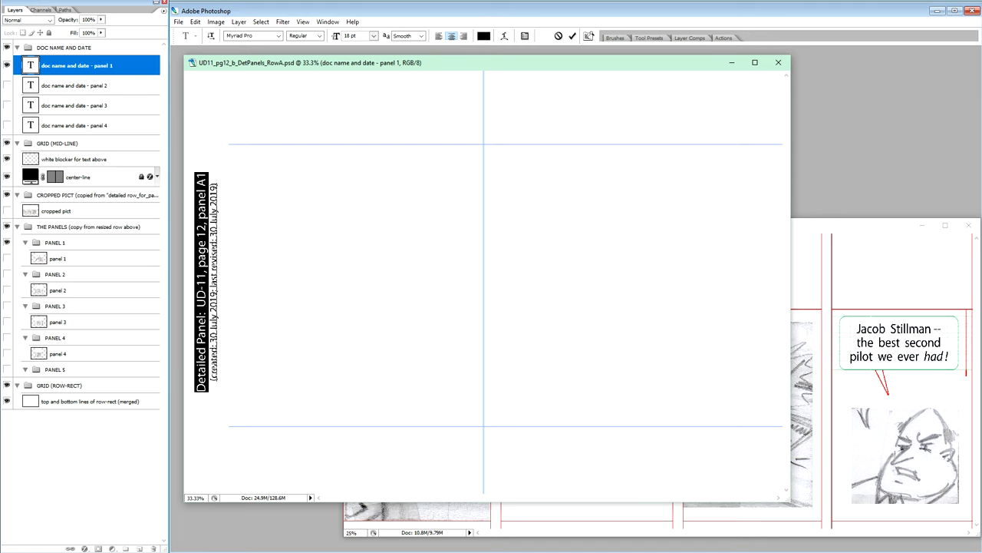
pyautogui.click(201, 253)
pyautogui.hotkey('ctrl', 'c')
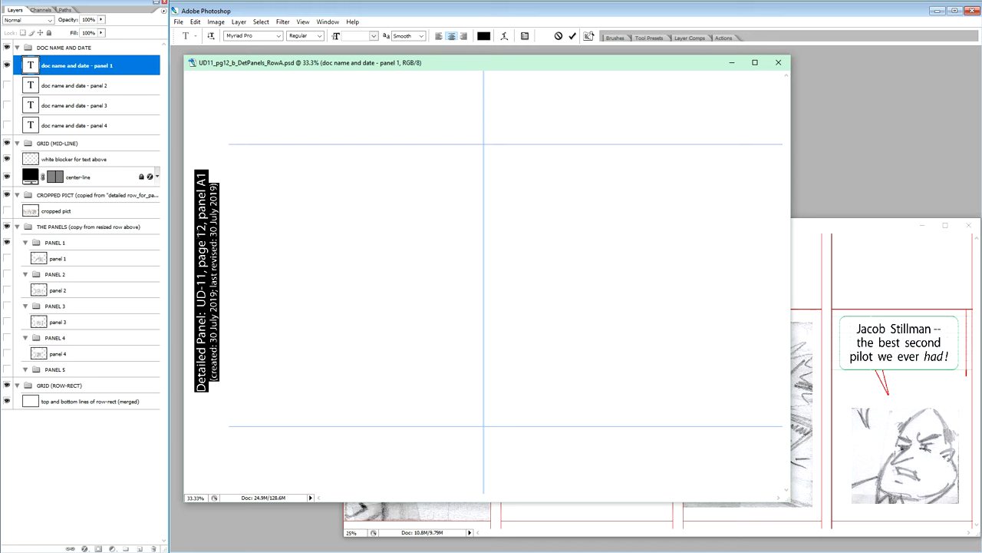
pyautogui.press('ctrl')
# Step: Show the panel 2 caption and replace its text with the pasted page 12, 30 July 2019 label
pyautogui.click(6, 66)
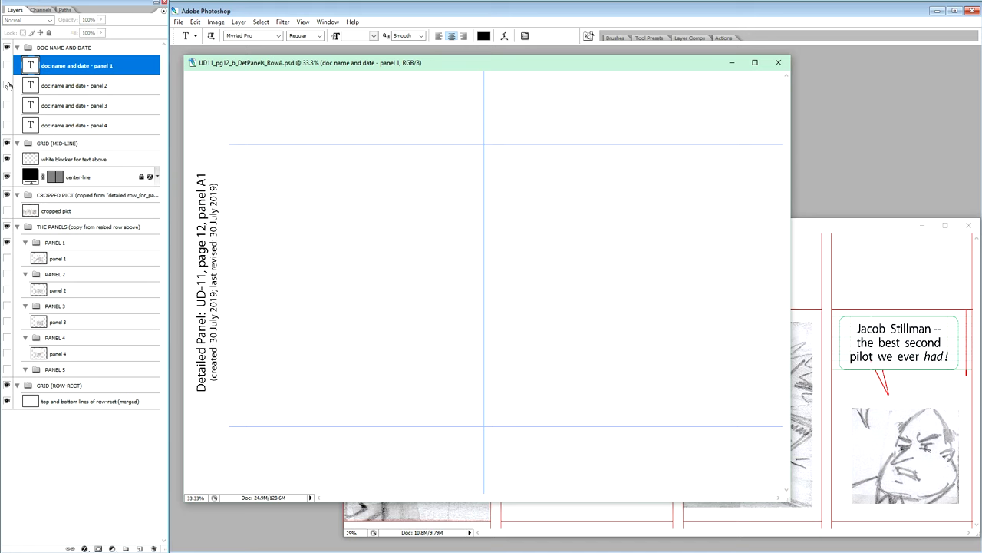
pyautogui.click(6, 86)
pyautogui.click(87, 89)
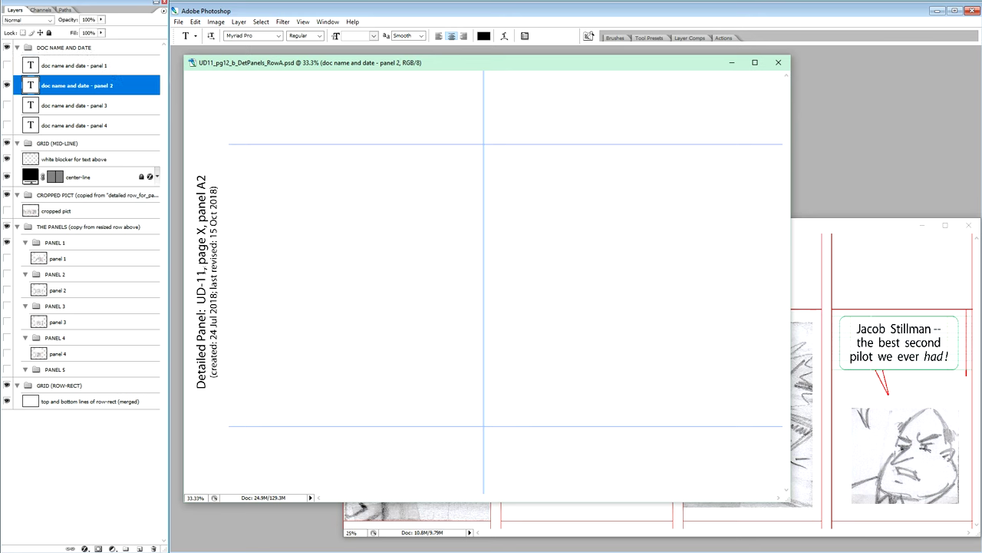
pyautogui.click(208, 258)
pyautogui.doubleClick(207, 258)
pyautogui.tripleClick(207, 258)
pyautogui.click(207, 258)
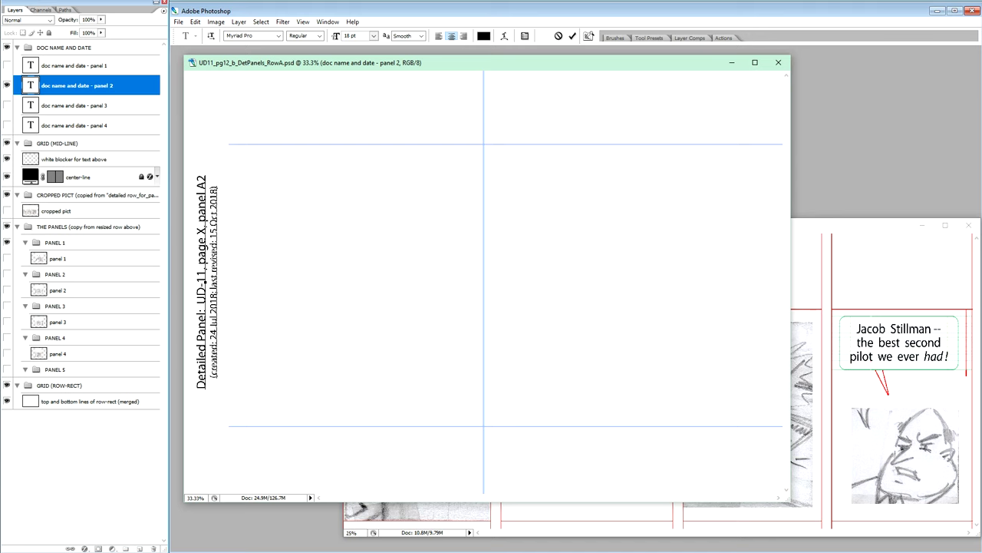
pyautogui.press('ctrl')
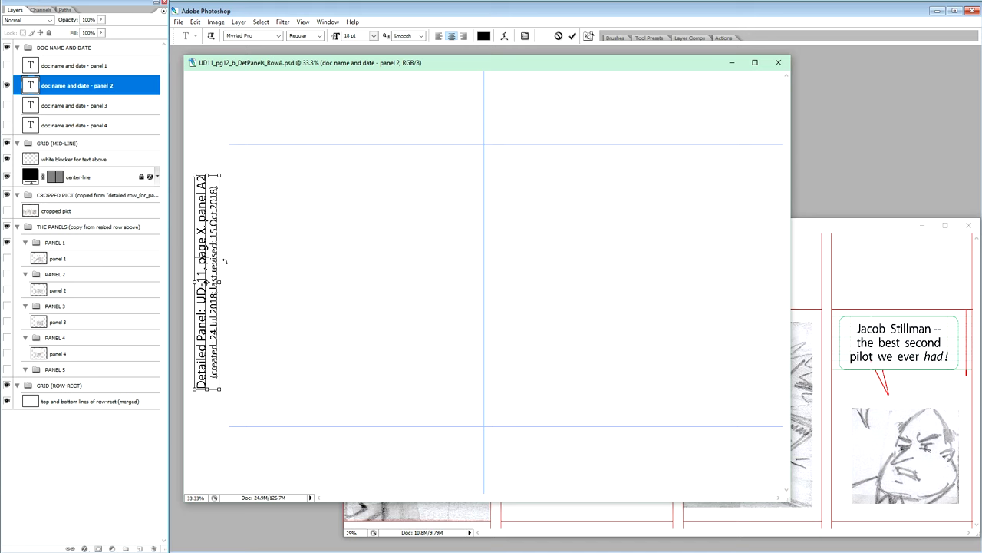
pyautogui.hotkey('ctrl', 'a')
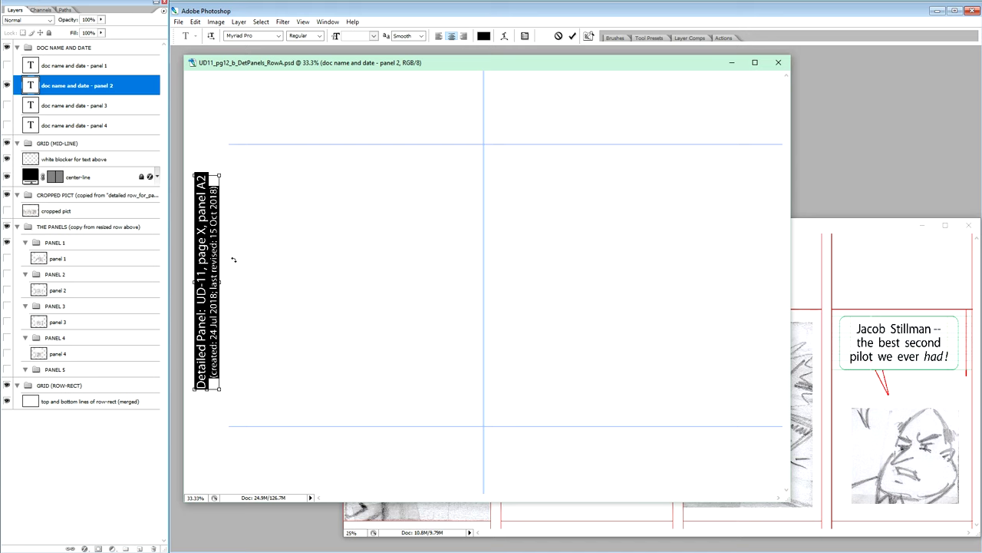
pyautogui.hotkey('ctrl', 'v')
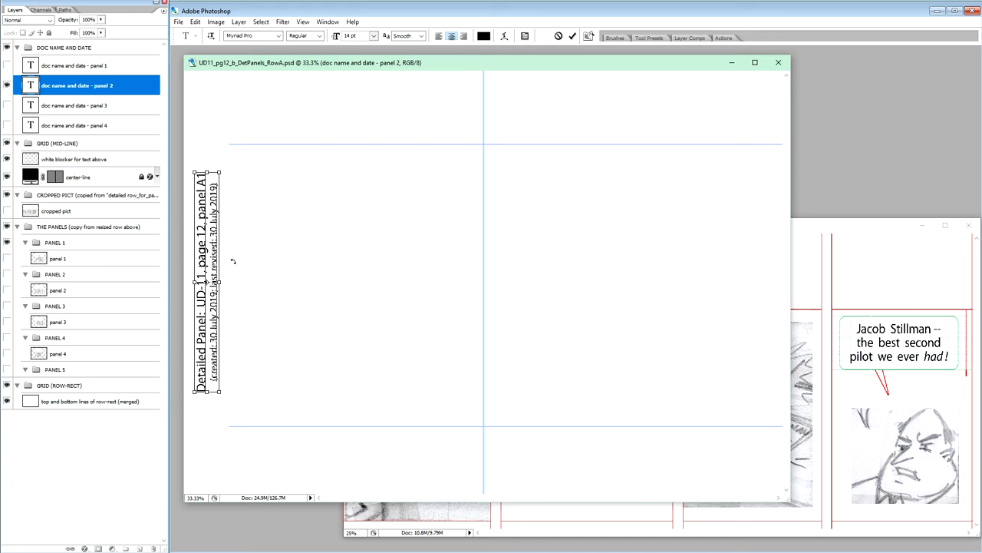
pyautogui.hotkey('ctrl', 'Return')
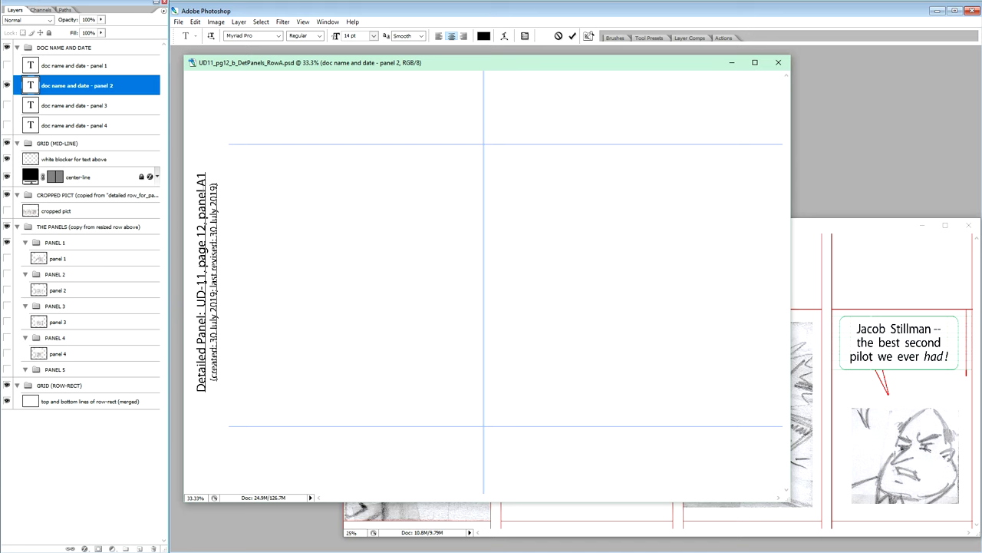
# Step: Change panel A1 to A2 in the label and hide the panel 2 caption layer
pyautogui.moveTo(201, 180); pyautogui.dragTo(200, 171)
pyautogui.write('2')
pyautogui.click(6, 86)
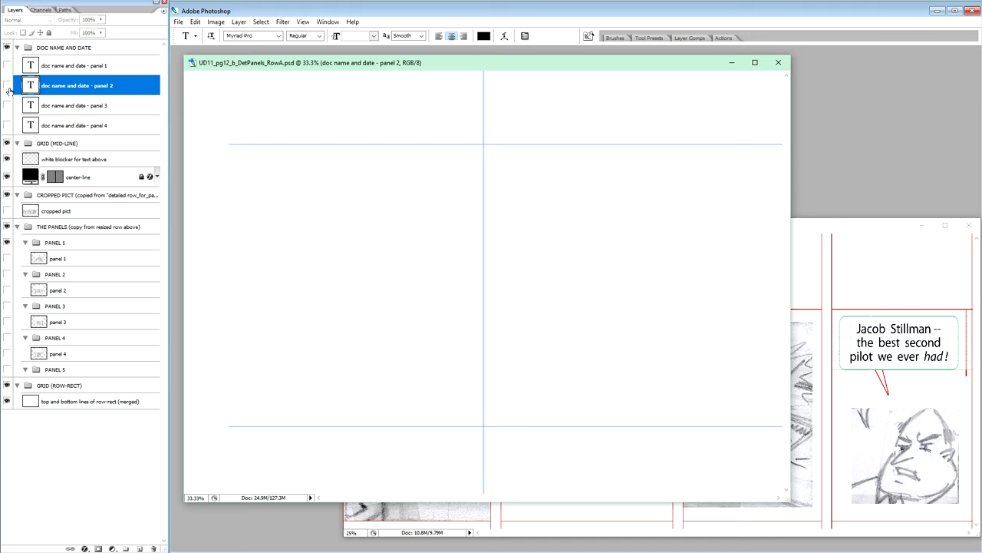
# Step: Show the panel 3 caption and replace its text with the pasted page 12 label
pyautogui.click(6, 105)
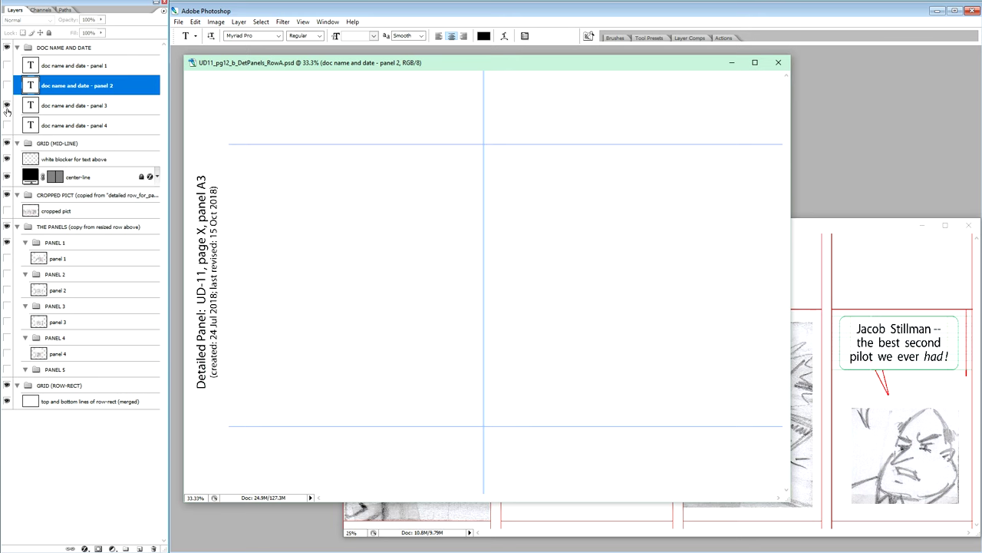
pyautogui.click(71, 108)
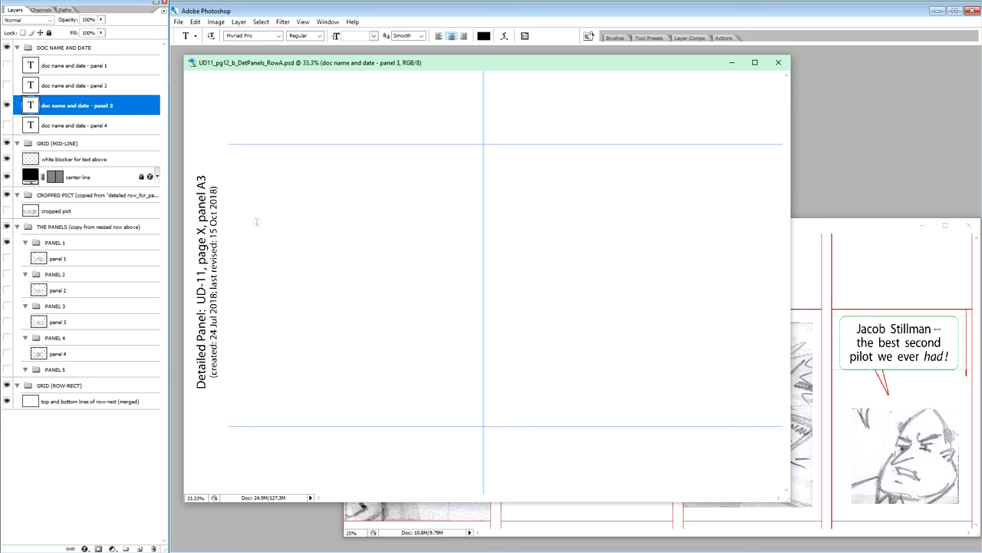
pyautogui.click(209, 254)
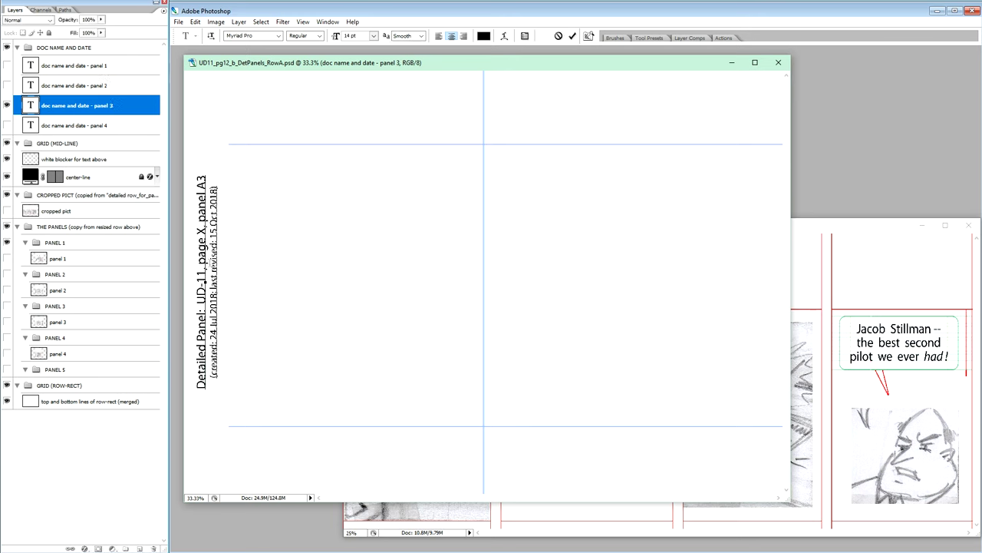
pyautogui.press('ctrl')
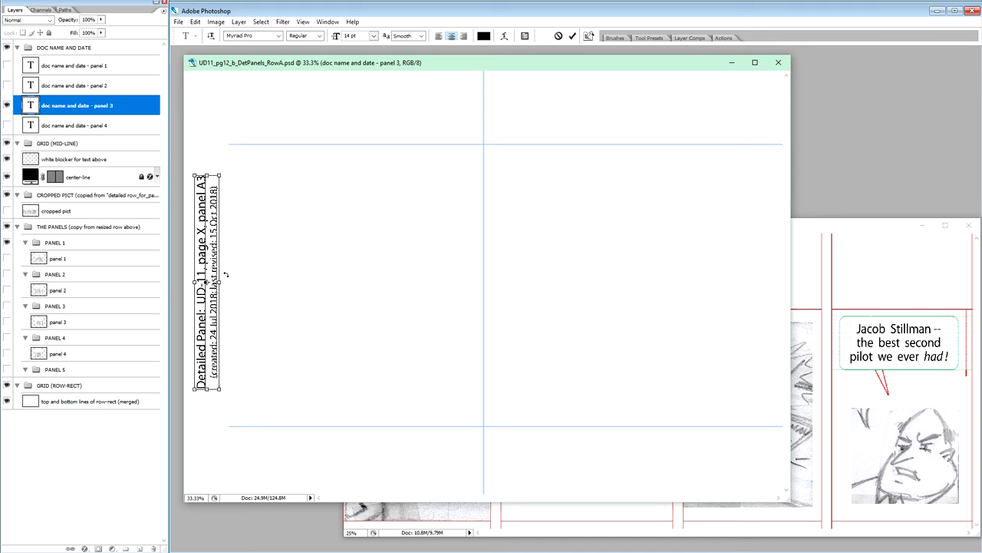
pyautogui.hotkey('ctrl', 'a')
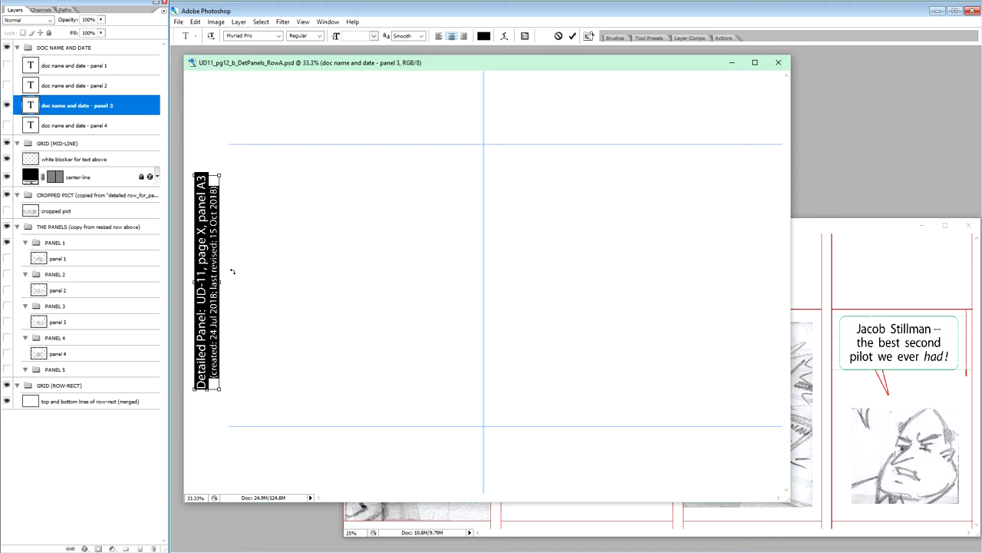
pyautogui.hotkey('ctrl', 'v')
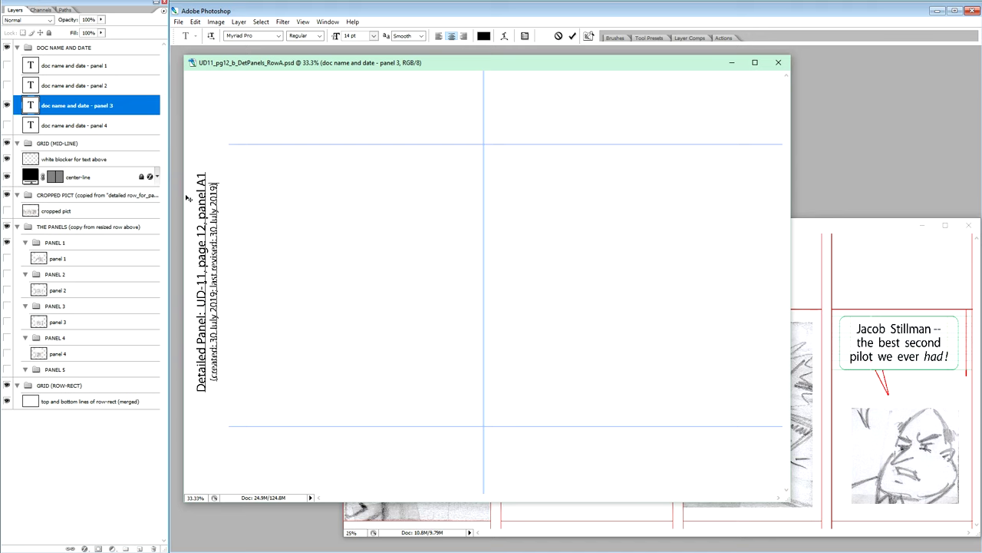
# Step: Change panel A1 to A3, hide the panel 3 caption, and show panel 4's caption
pyautogui.hotkey('shift', 'Left')
pyautogui.write('3')
pyautogui.click(7, 105)
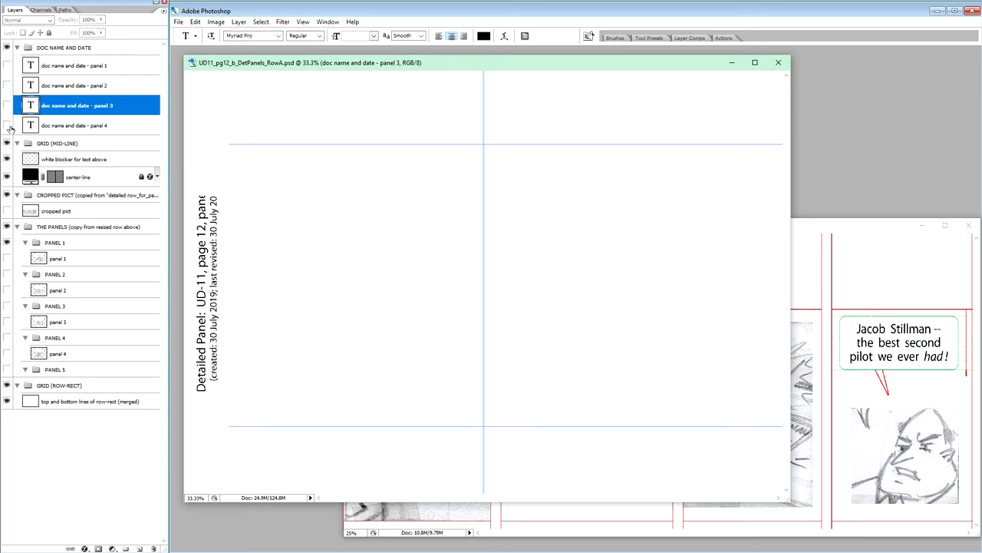
pyautogui.click(6, 126)
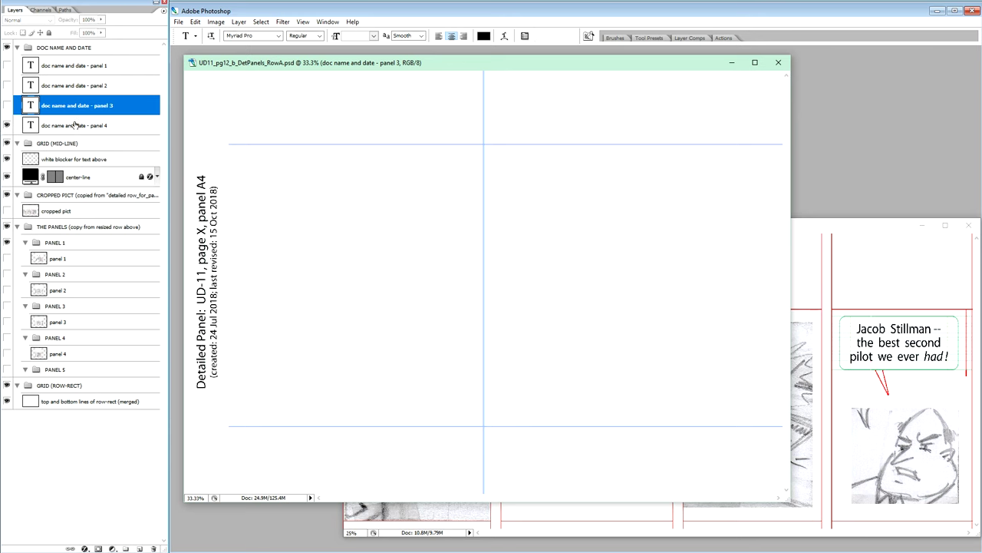
# Step: Paste the page 12, 30 July 2019 label into the panel 4 caption, change A1 to A4, and commit
pyautogui.click(80, 129)
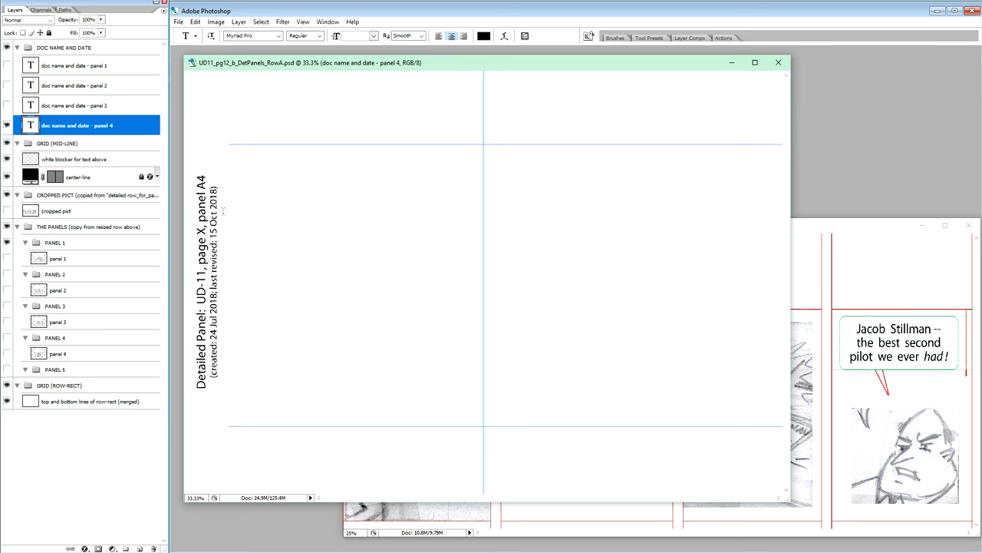
pyautogui.click(209, 239)
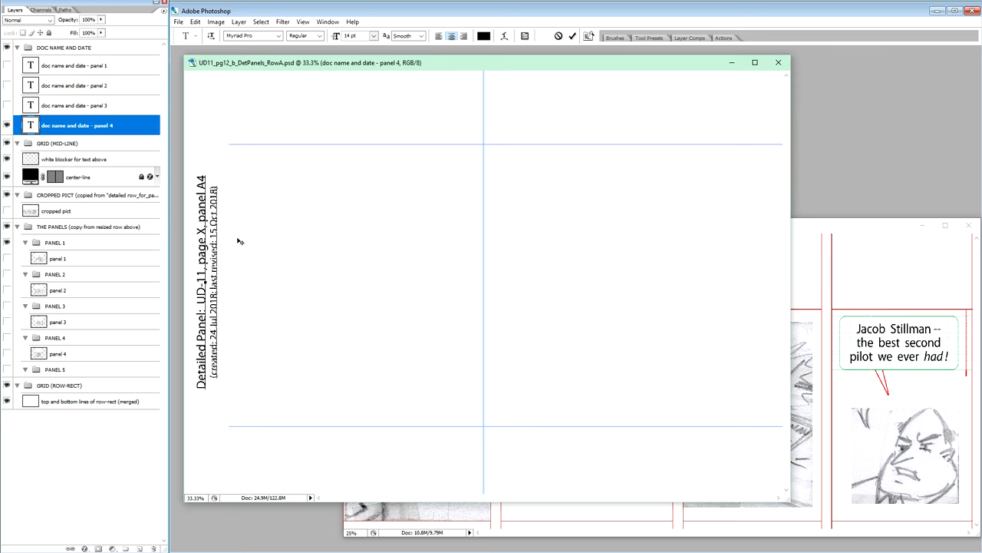
pyautogui.hotkey('ctrl', 'a')
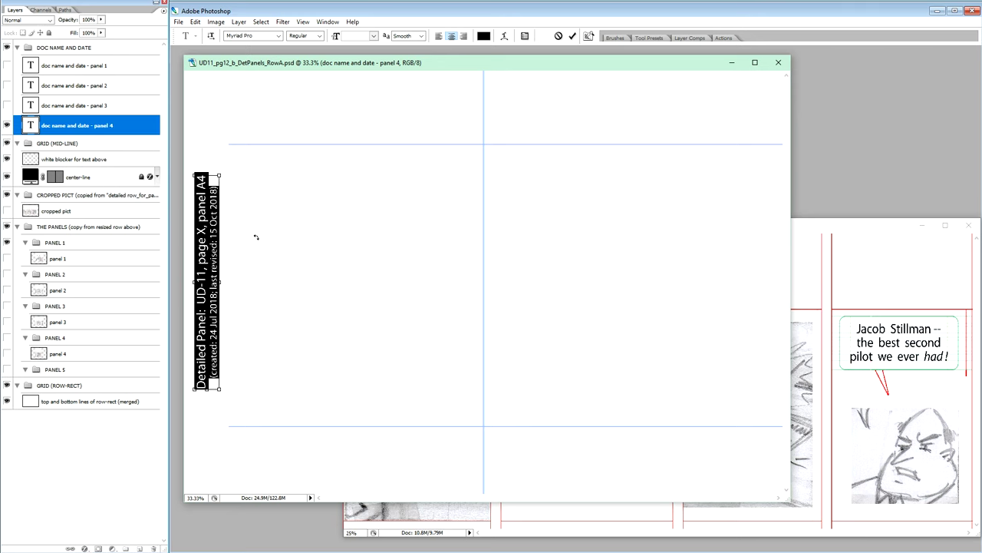
pyautogui.hotkey('ctrl', 'v')
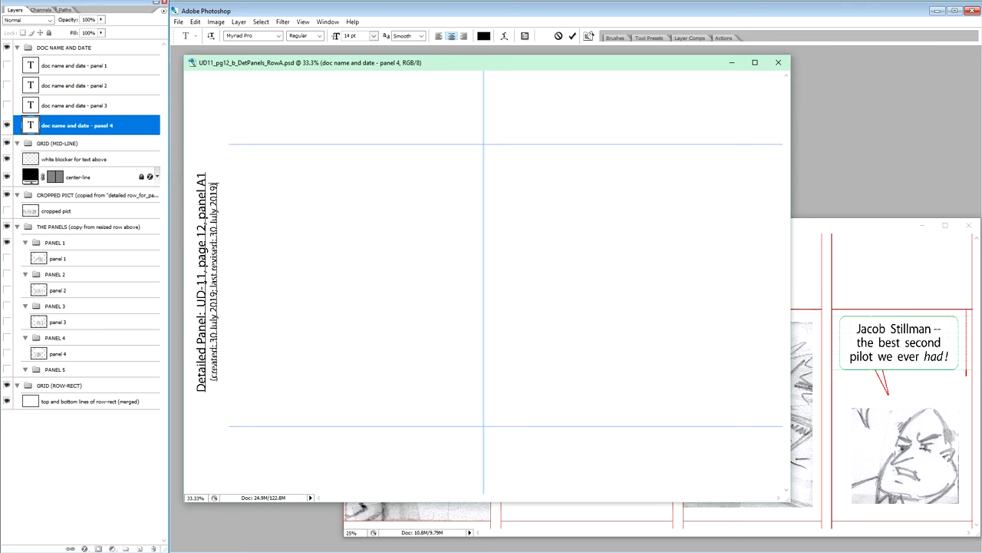
pyautogui.hotkey('shift', 'Left')
pyautogui.write('4')
pyautogui.hotkey('ctrl', 'Return')
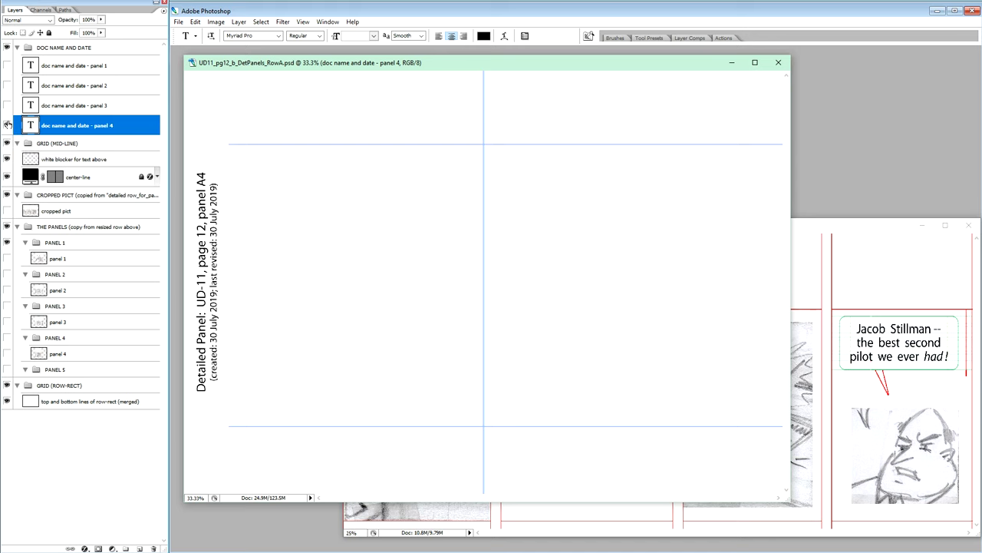
# Step: Hide the panel 4 caption, show panel 1's, and compare against the panels reference image
pyautogui.click(8, 123)
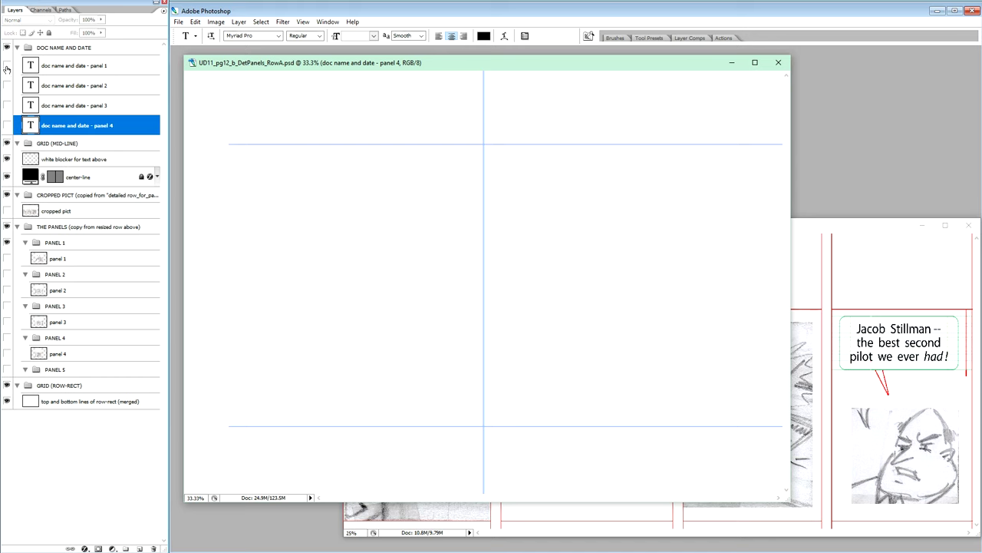
pyautogui.click(7, 66)
pyautogui.click(85, 70)
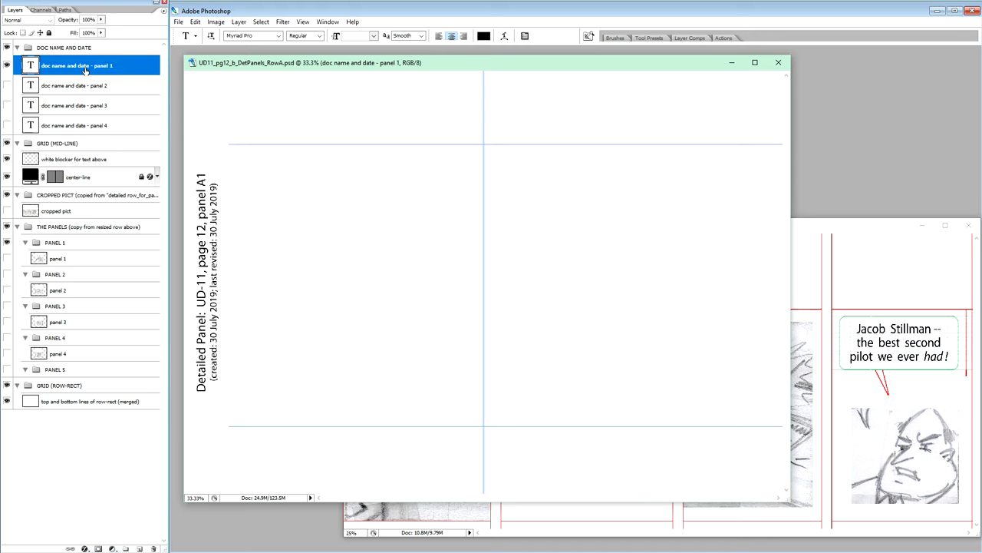
pyautogui.click(829, 228)
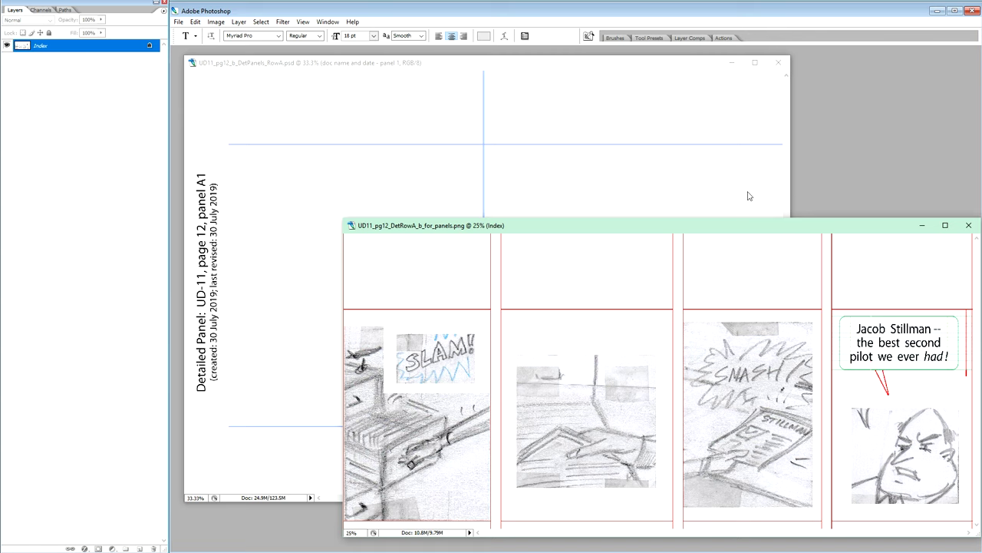
pyautogui.click(327, 62)
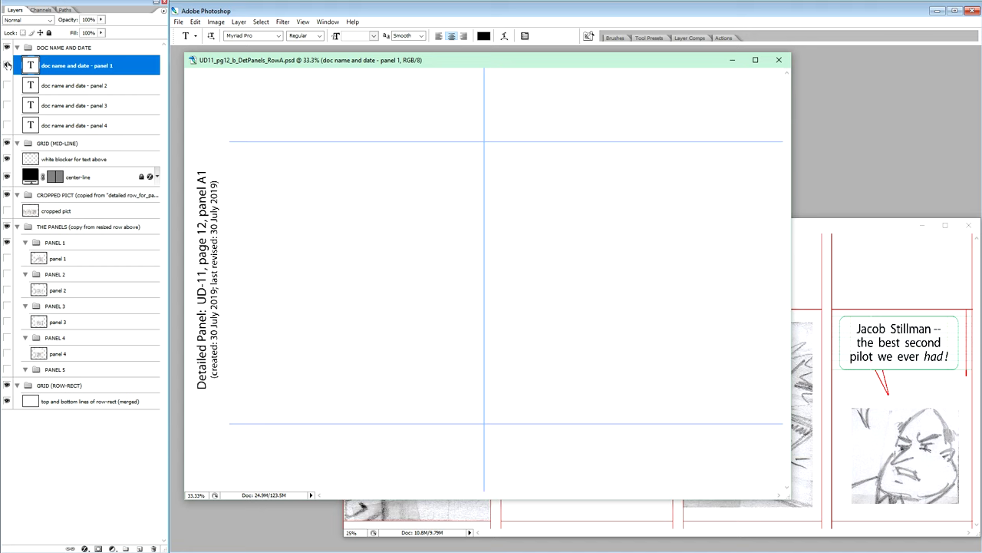
# Step: Step the visible caption through panels A2, A3 and A4, finish on A1, and bring the row PNG forward
pyautogui.click(7, 66)
pyautogui.click(7, 85)
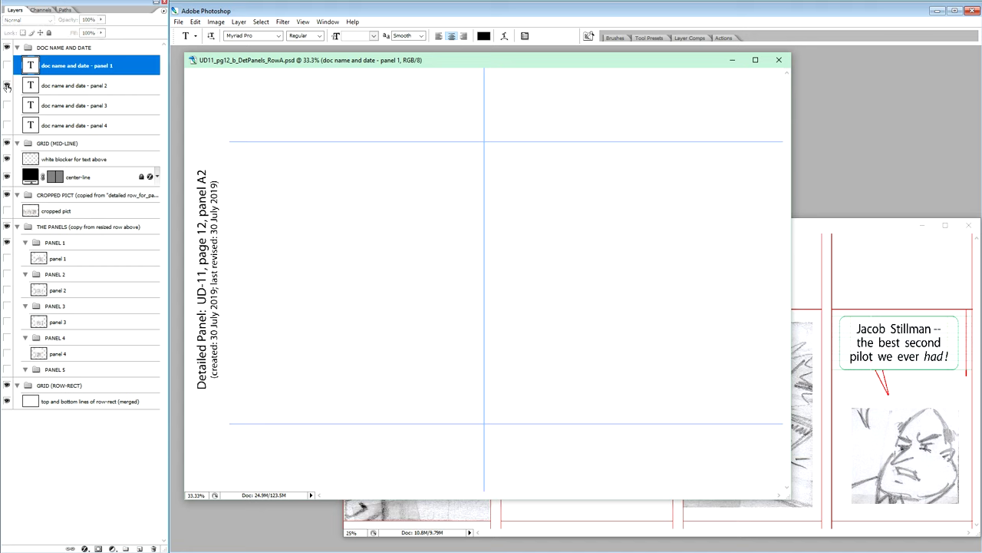
pyautogui.click(7, 85)
pyautogui.click(7, 105)
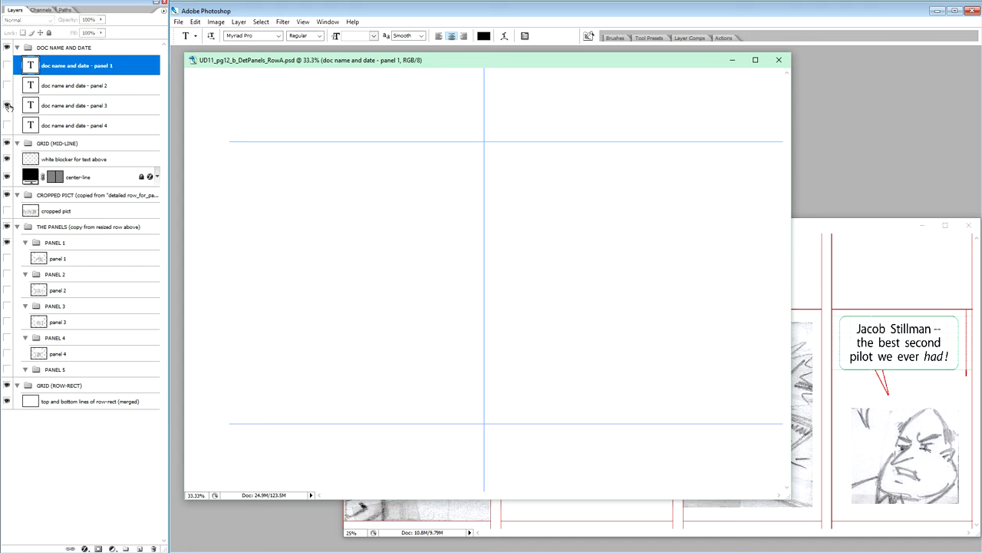
pyautogui.click(7, 105)
pyautogui.click(7, 125)
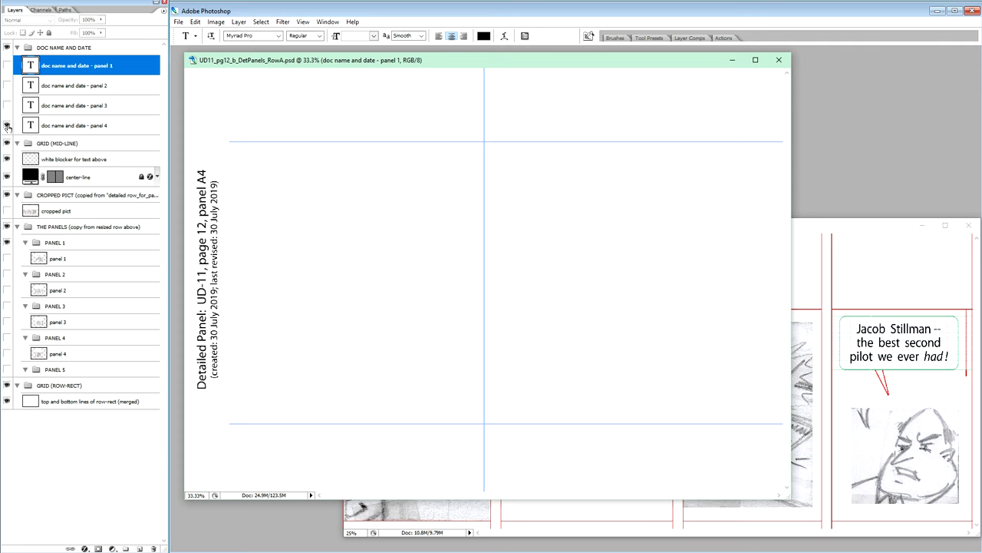
pyautogui.click(7, 125)
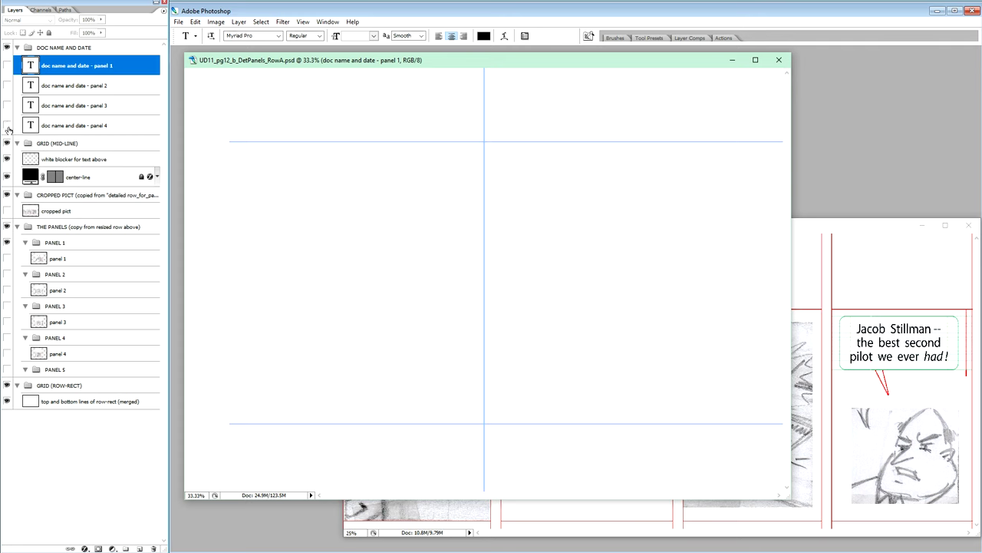
pyautogui.click(6, 65)
pyautogui.click(870, 226)
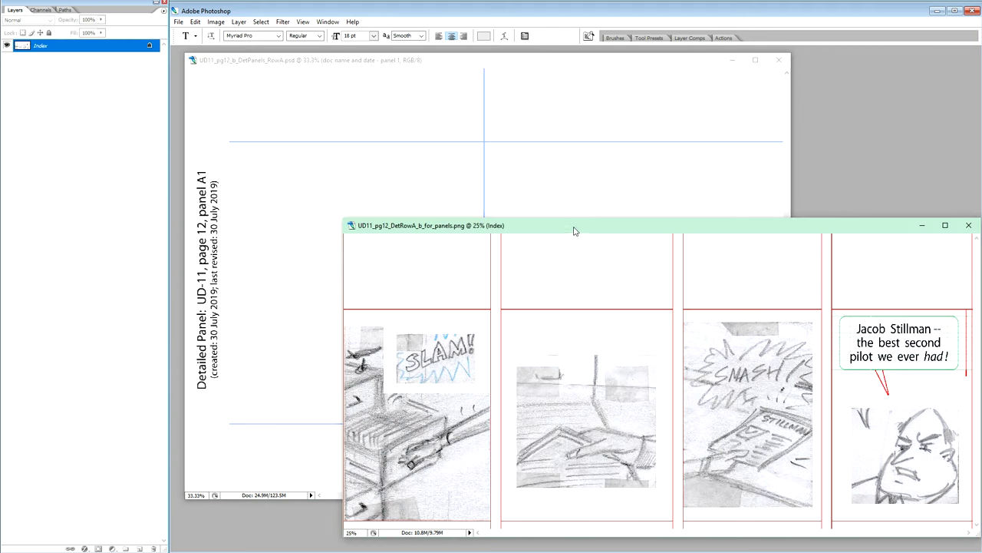
# Step: Select all of the row PNG image and return to the PSD
pyautogui.moveTo(575, 235); pyautogui.dragTo(547, 148)
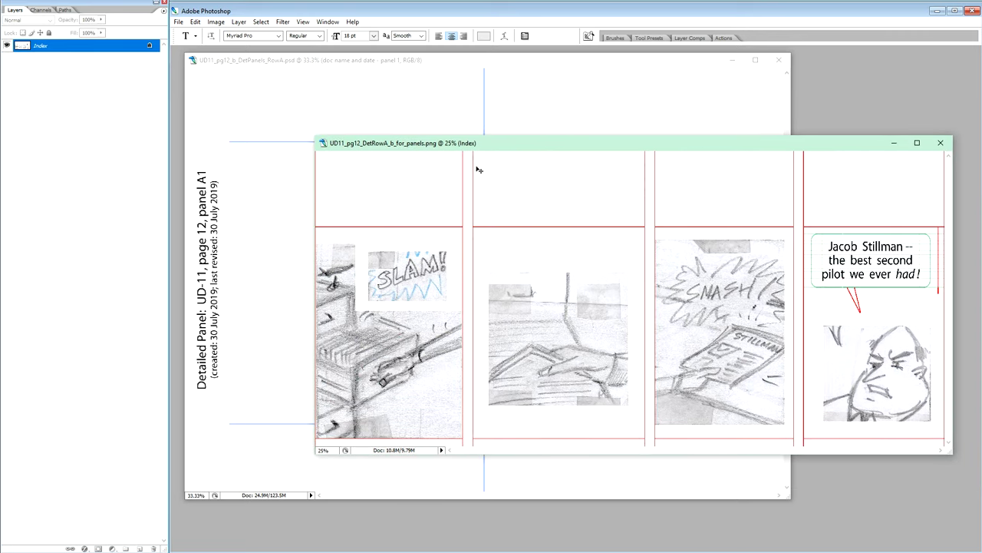
pyautogui.hotkey('ctrl', 'a')
pyautogui.moveTo(482, 149); pyautogui.dragTo(662, 253)
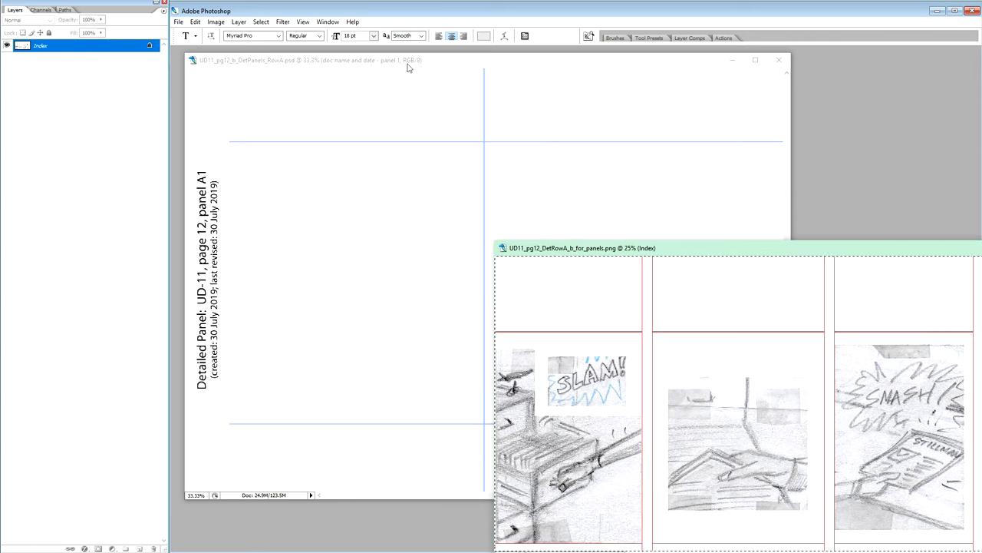
pyautogui.click(428, 63)
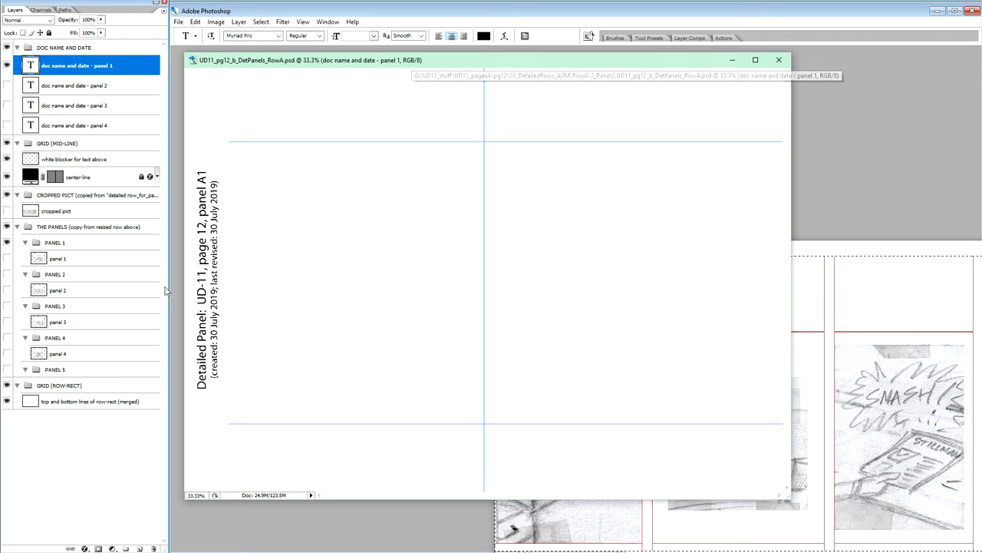
# Step: Paste the row artwork as a new layer named cropped pict and delete the old cropped pict layer
pyautogui.click(60, 213)
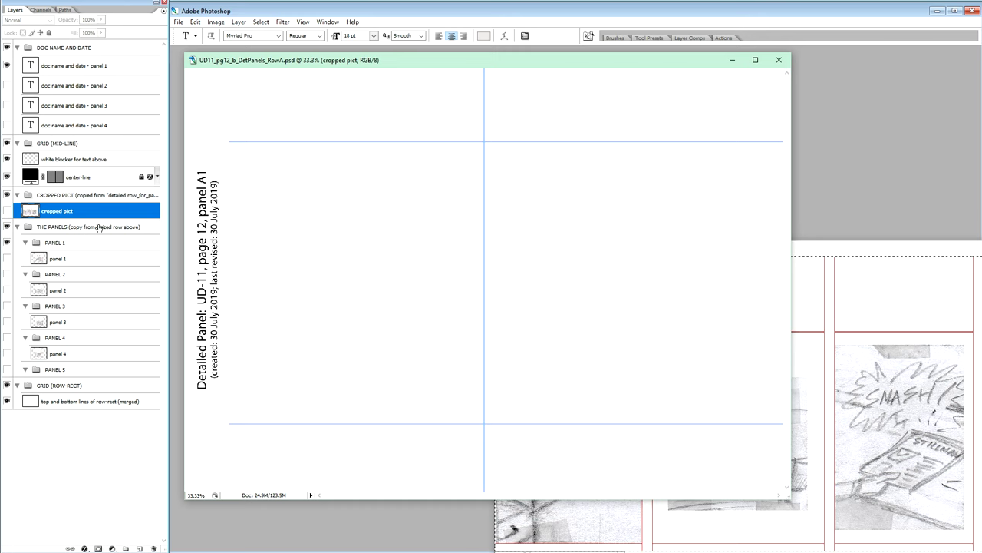
pyautogui.hotkey('ctrl', 'shift', 'alt', 'n')
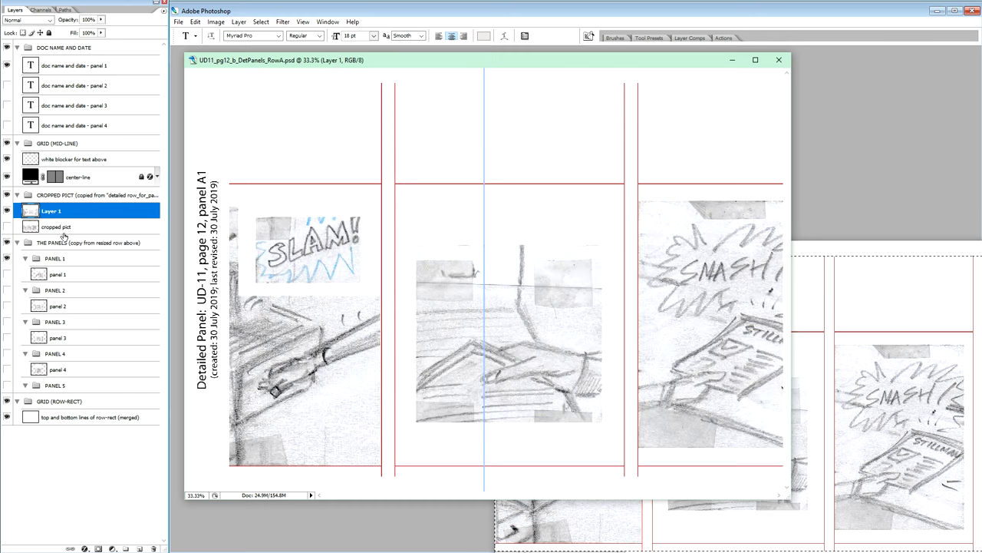
pyautogui.doubleClick(59, 227)
pyautogui.hotkey('ctrl', 'c')
pyautogui.doubleClick(49, 211)
pyautogui.hotkey('ctrl', 'v')
pyautogui.press('Return')
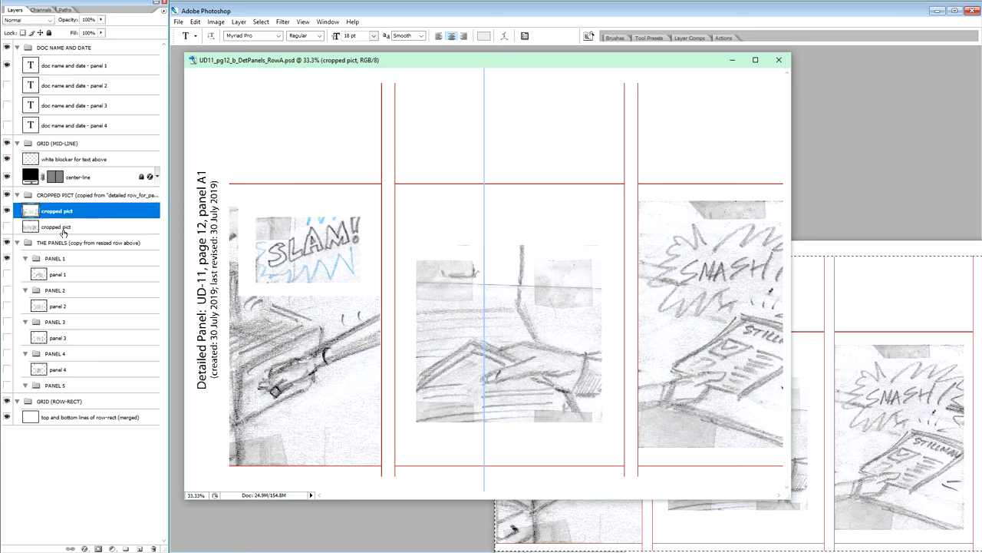
pyautogui.click(66, 229)
pyautogui.press('Delete')
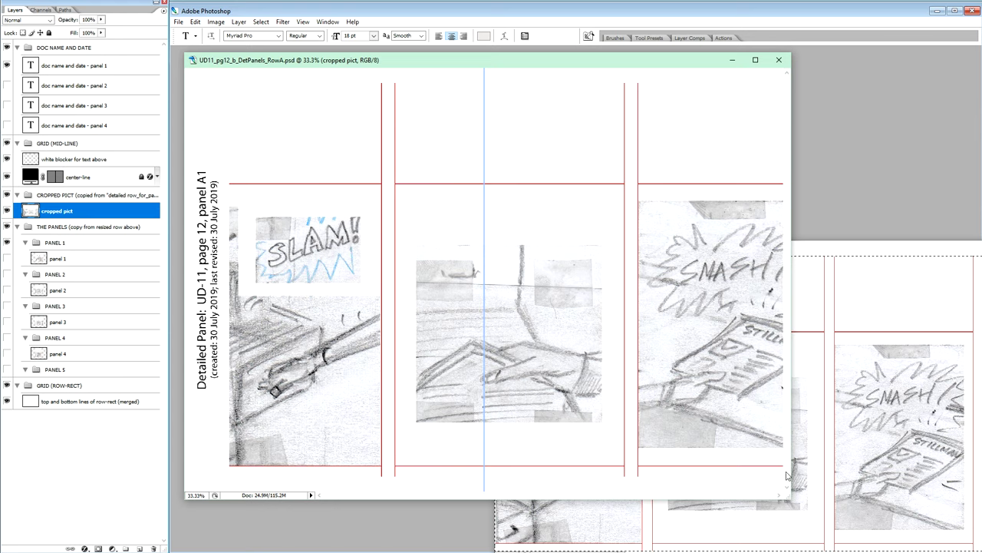
pyautogui.moveTo(787, 495); pyautogui.dragTo(799, 511)
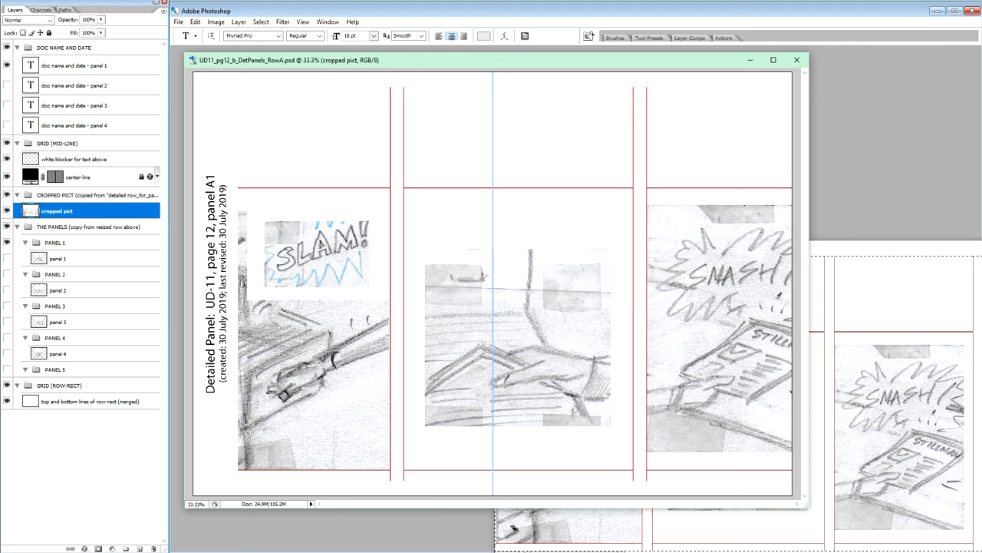
# Step: With the Move tool, drag the cropped pict artwork right and up into the panel frames, then check the PANEL groups
pyautogui.press('v')
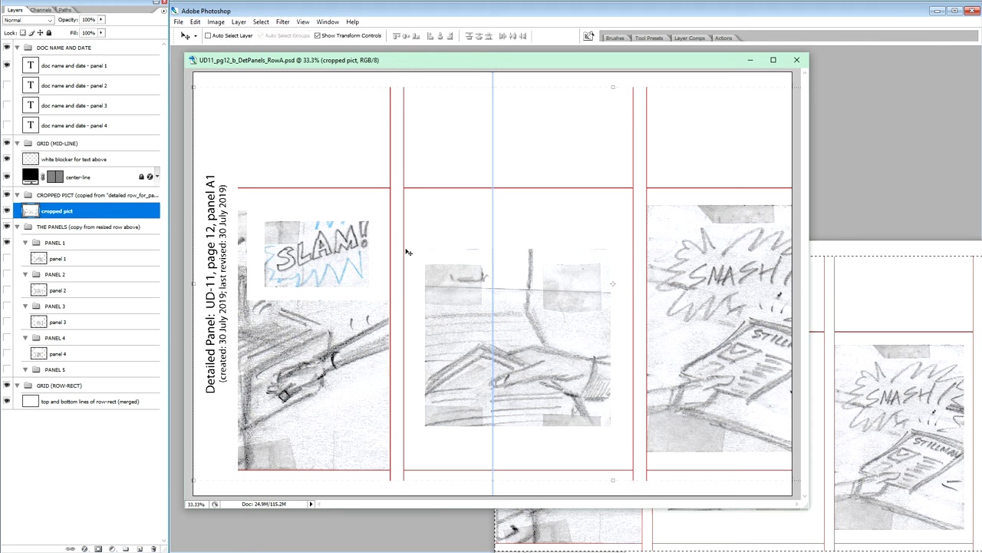
pyautogui.moveTo(367, 292); pyautogui.dragTo(461, 249)
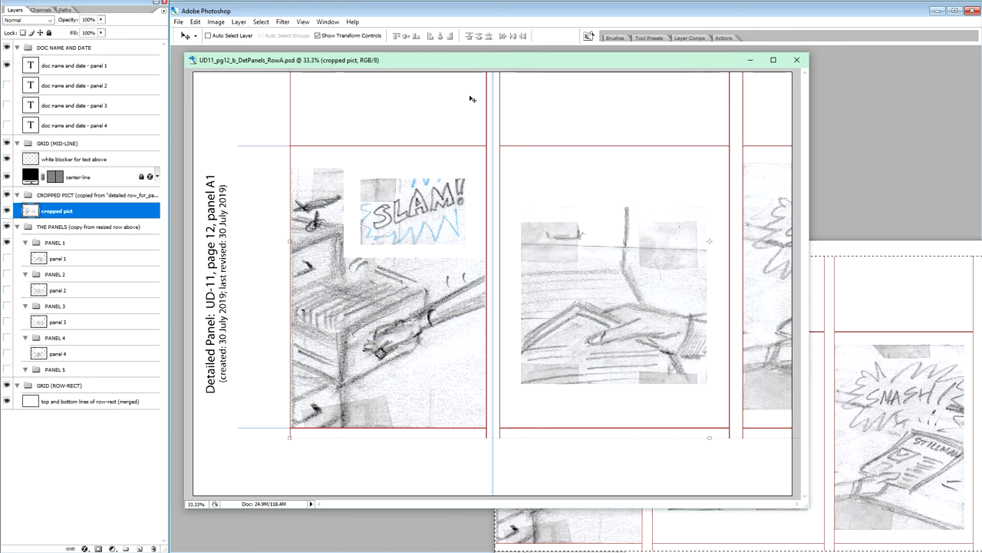
pyautogui.moveTo(468, 65); pyautogui.dragTo(477, 81)
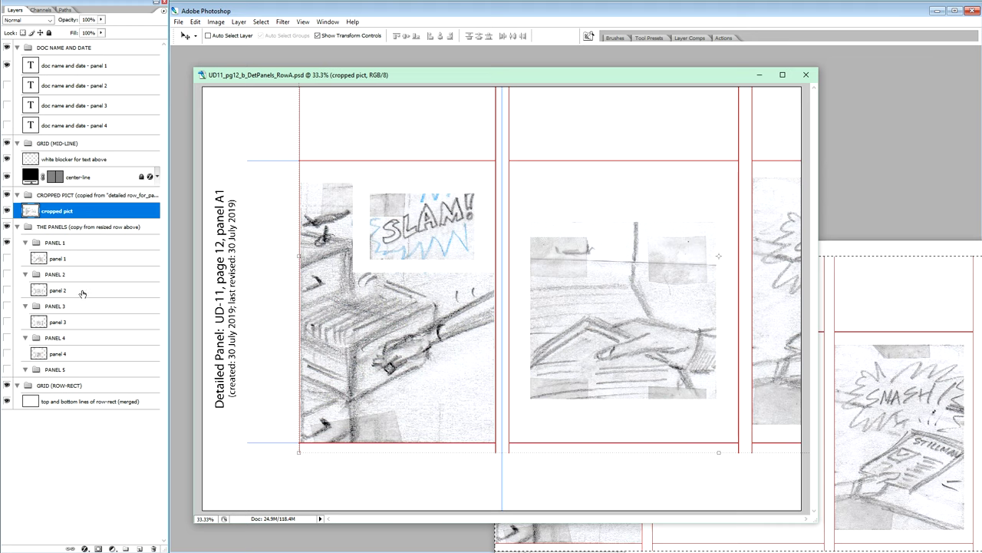
pyautogui.click(55, 242)
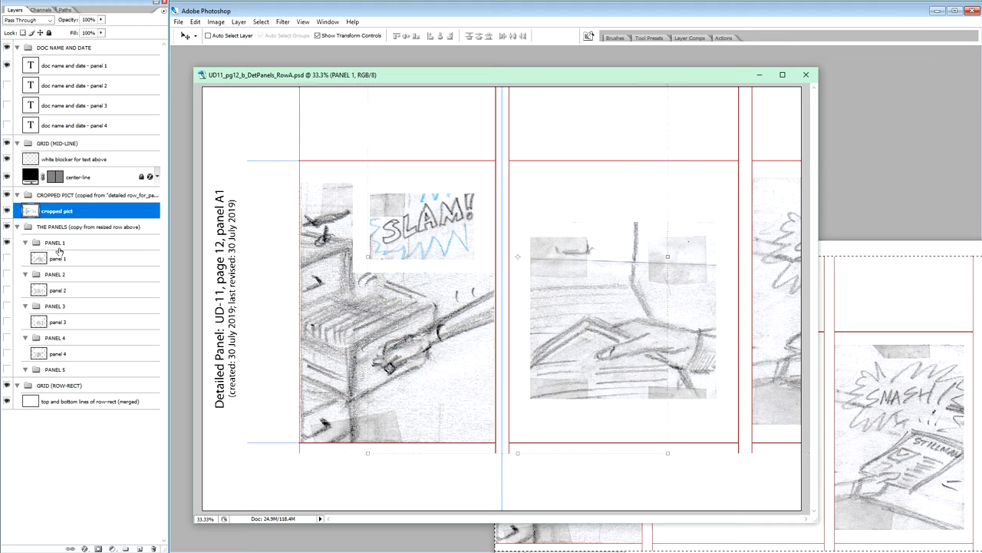
pyautogui.click(66, 276)
pyautogui.click(68, 309)
pyautogui.click(70, 337)
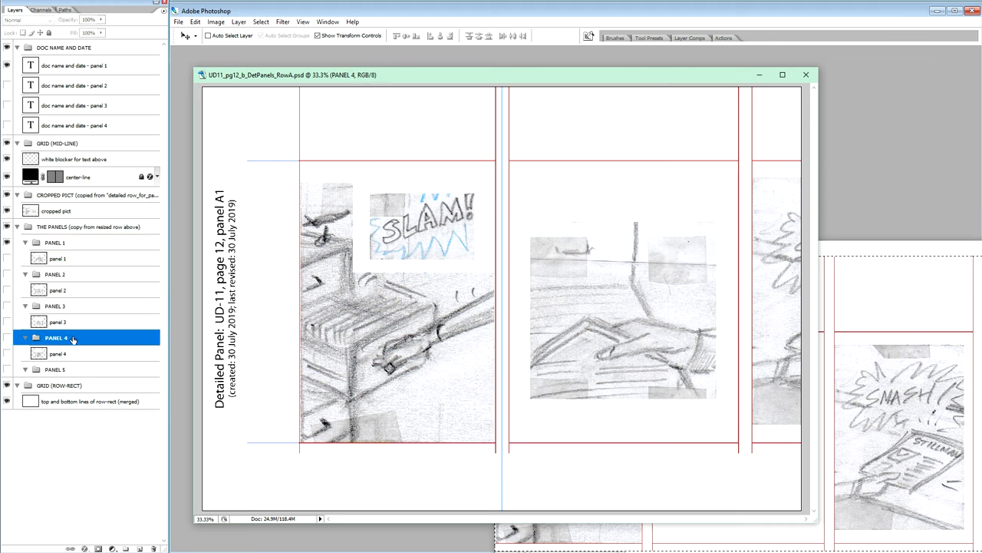
pyautogui.click(66, 214)
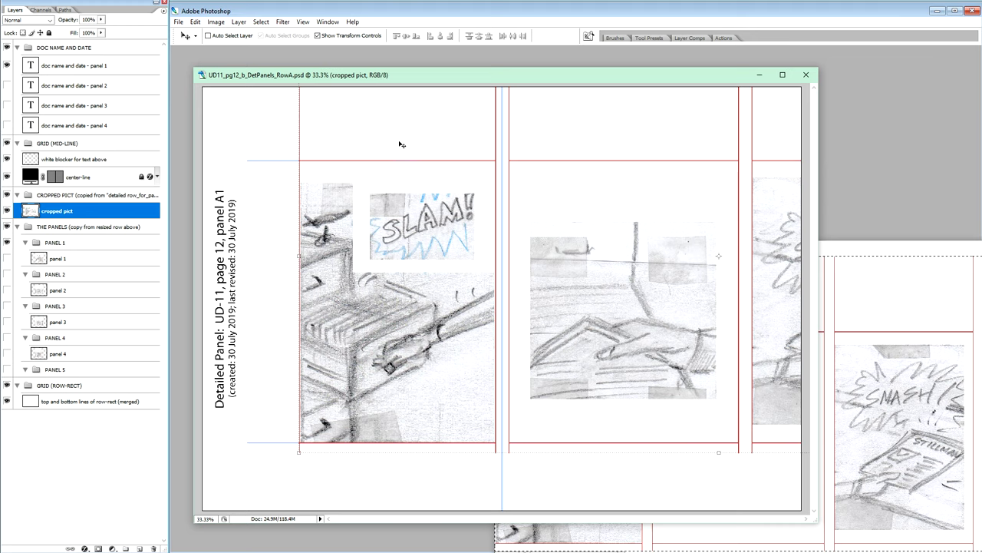
pyautogui.press('m')
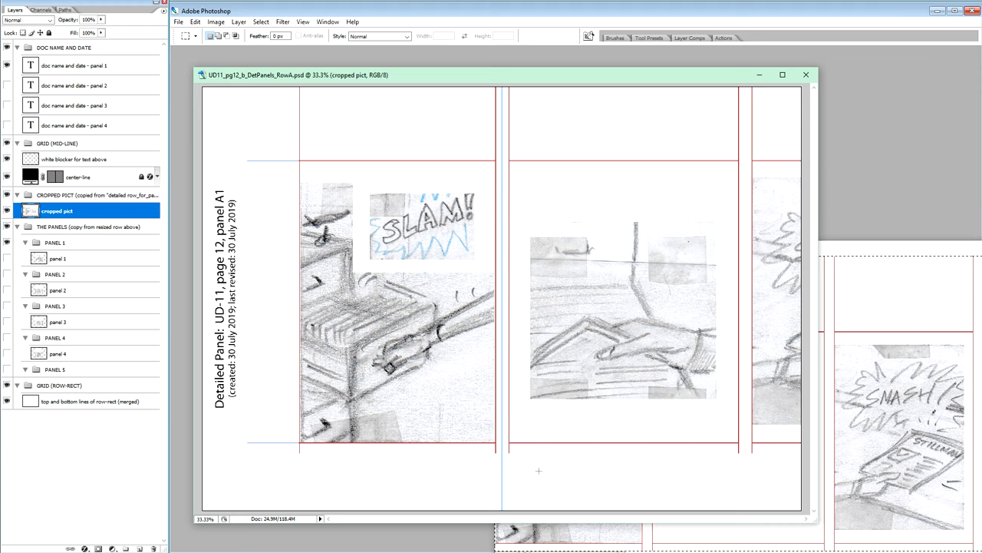
# Step: Marquee the first panel's area and copy it into a new layer above panel 1
pyautogui.moveTo(432, 412); pyautogui.dragTo(282, 202)
pyautogui.click(97, 263)
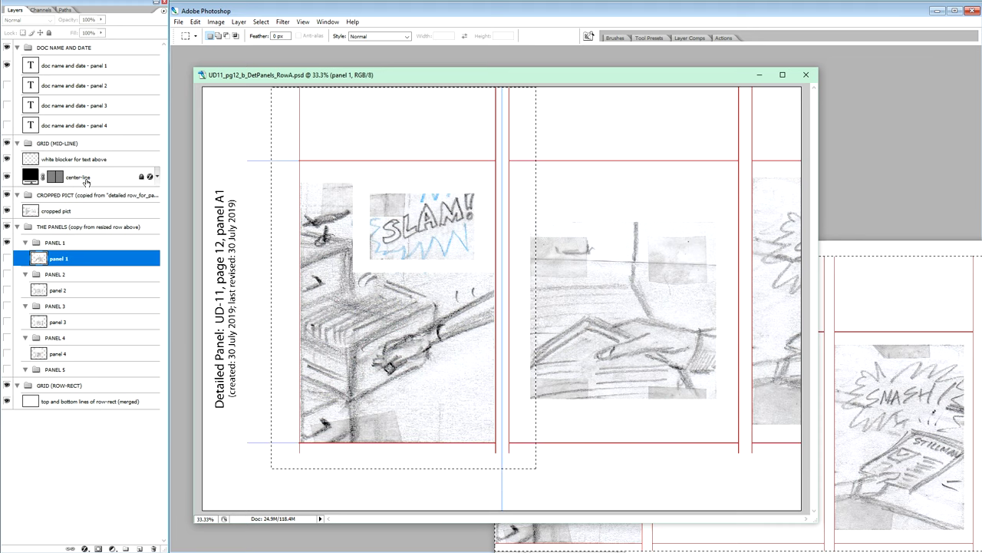
pyautogui.hotkey('ctrl', 'v')
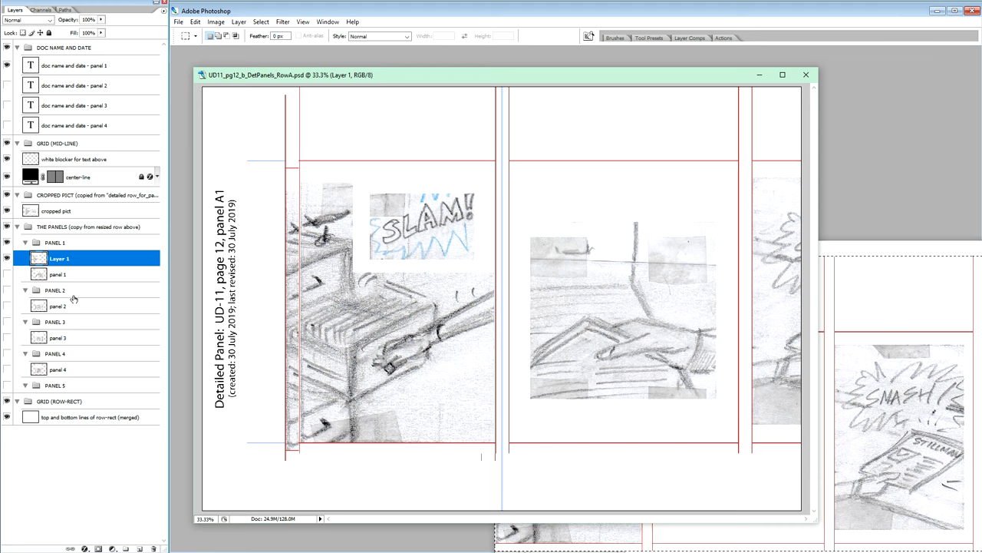
# Step: Hide the new Layer 1 and the PANEL 1 group, then marquee the second panel's area
pyautogui.click(81, 215)
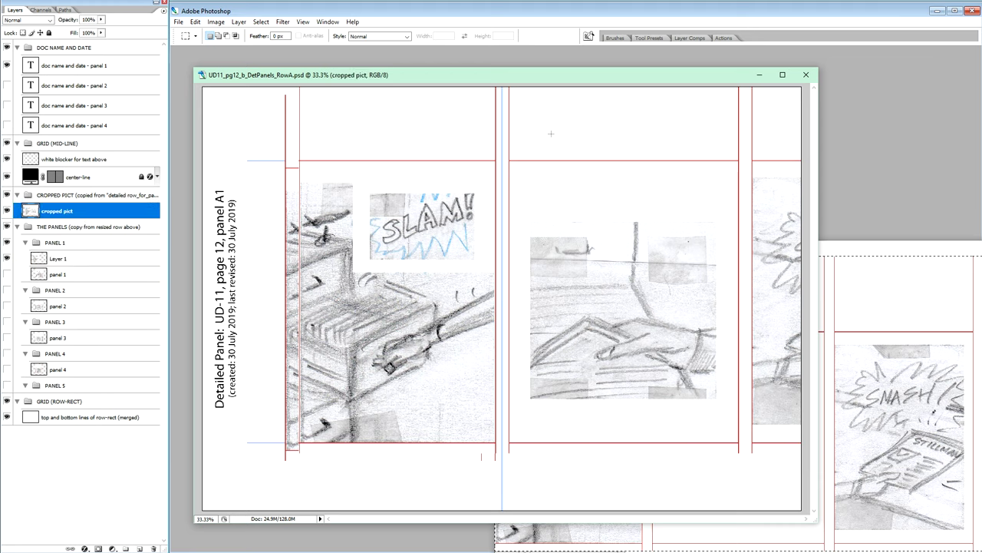
pyautogui.click(7, 258)
pyautogui.click(6, 242)
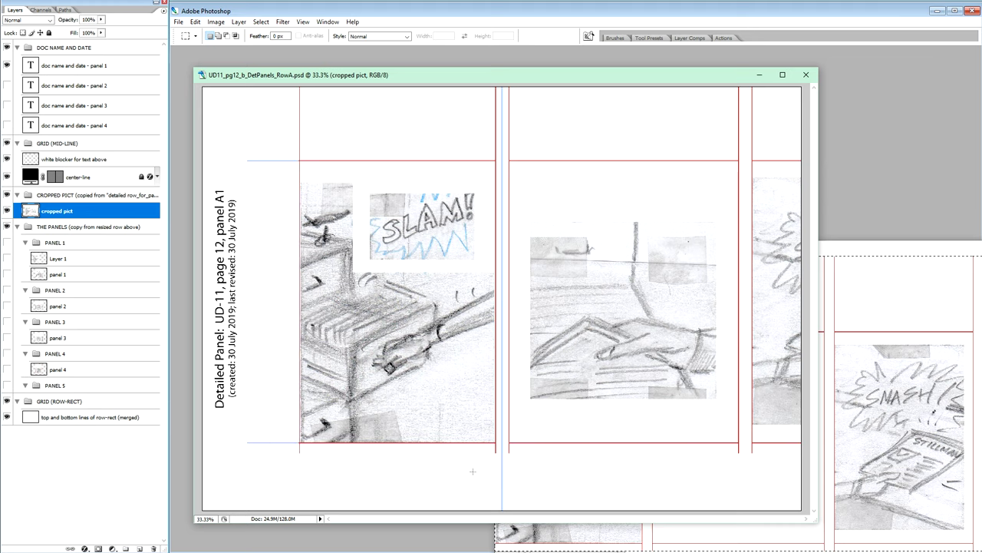
pyautogui.moveTo(519, 440); pyautogui.dragTo(756, 80)
# Step: Copy the panel 2 selection into a new Layer 2, then select cropped pict with the Move tool
pyautogui.click(115, 311)
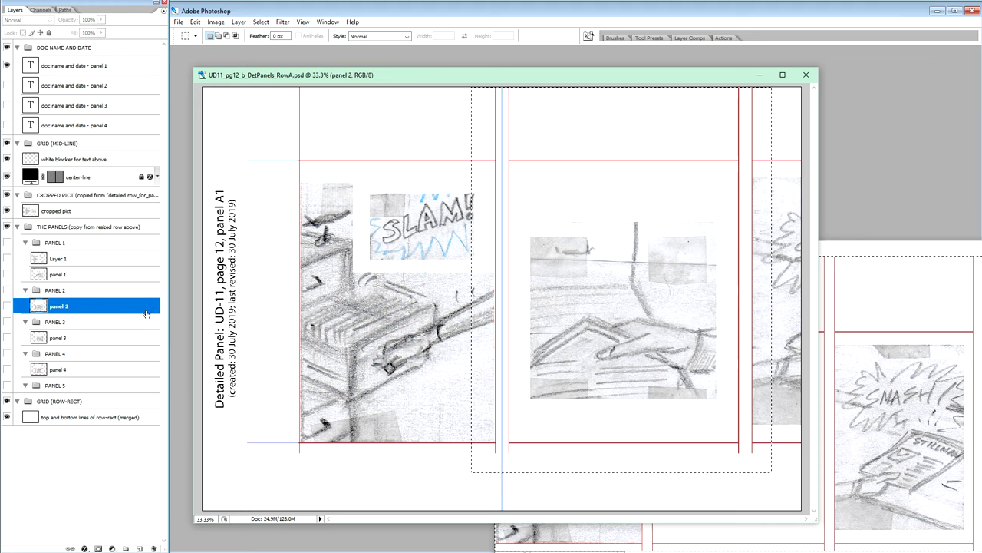
pyautogui.hotkey('ctrl', 'j')
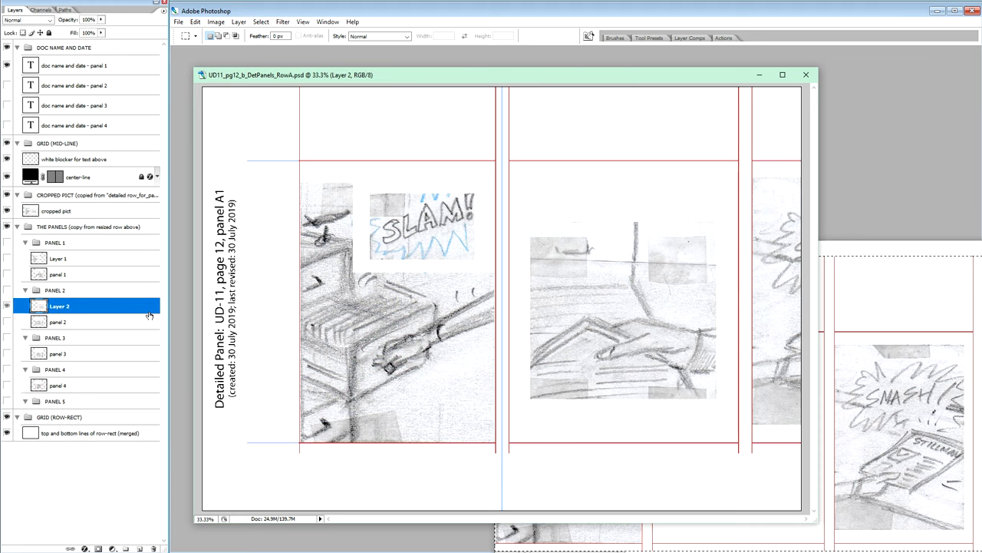
pyautogui.click(73, 211)
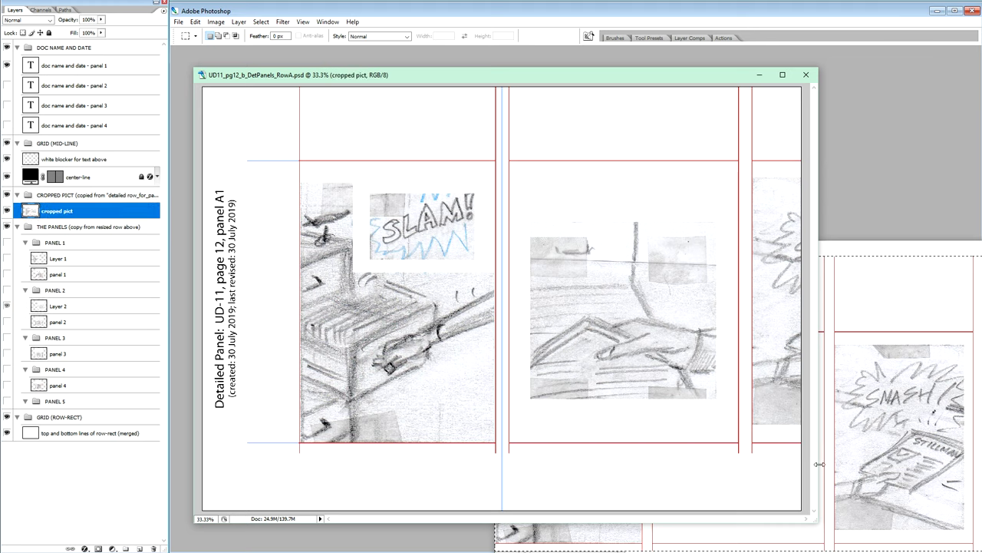
pyautogui.moveTo(820, 464); pyautogui.dragTo(883, 463)
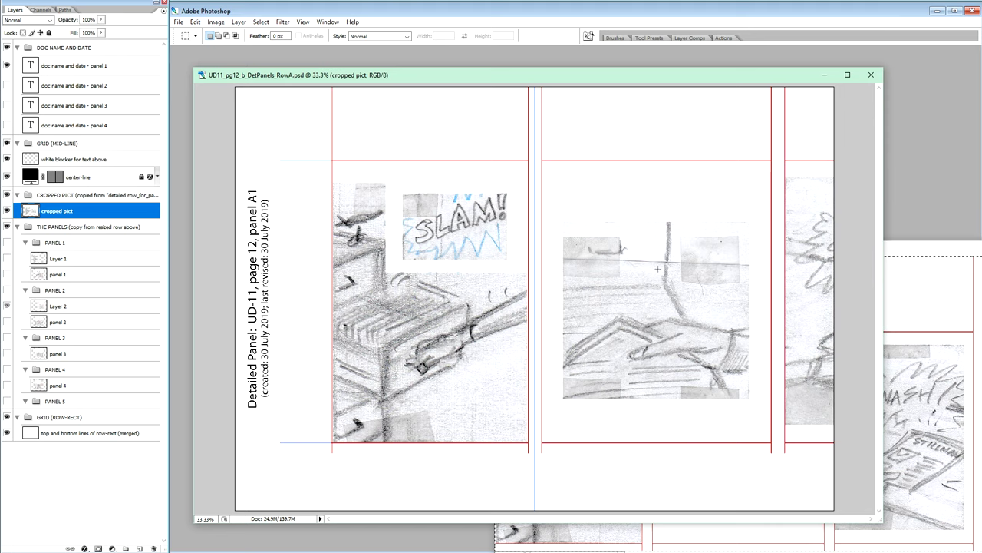
pyautogui.press('v')
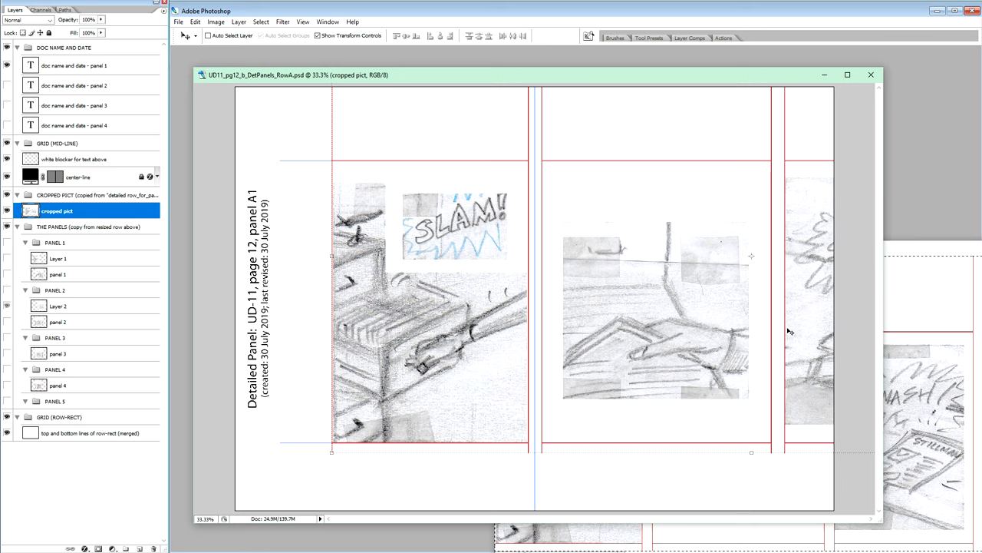
# Step: Slide the row image left and paste a copy of the SMASH panel above panel 3
pyautogui.moveTo(795, 340); pyautogui.dragTo(404, 362)
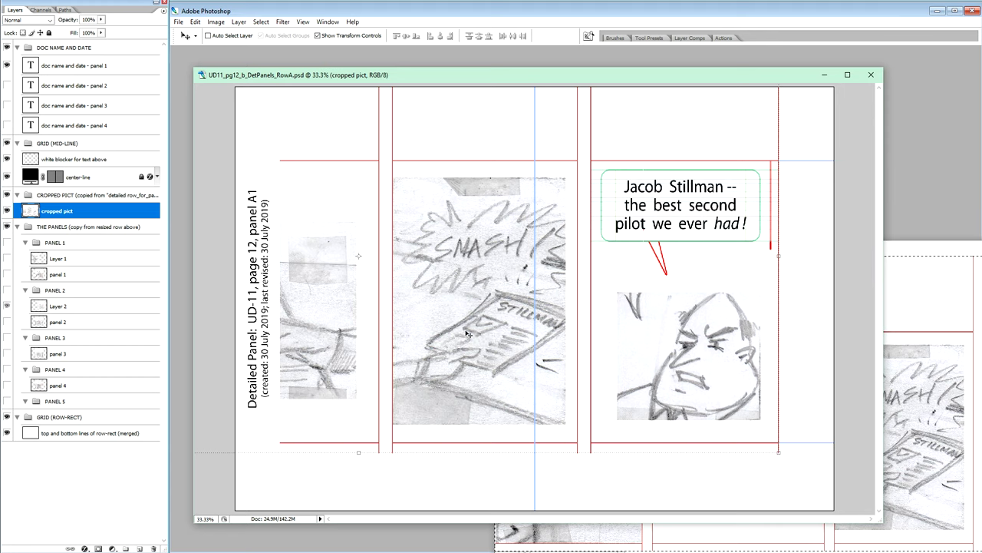
pyautogui.press('m')
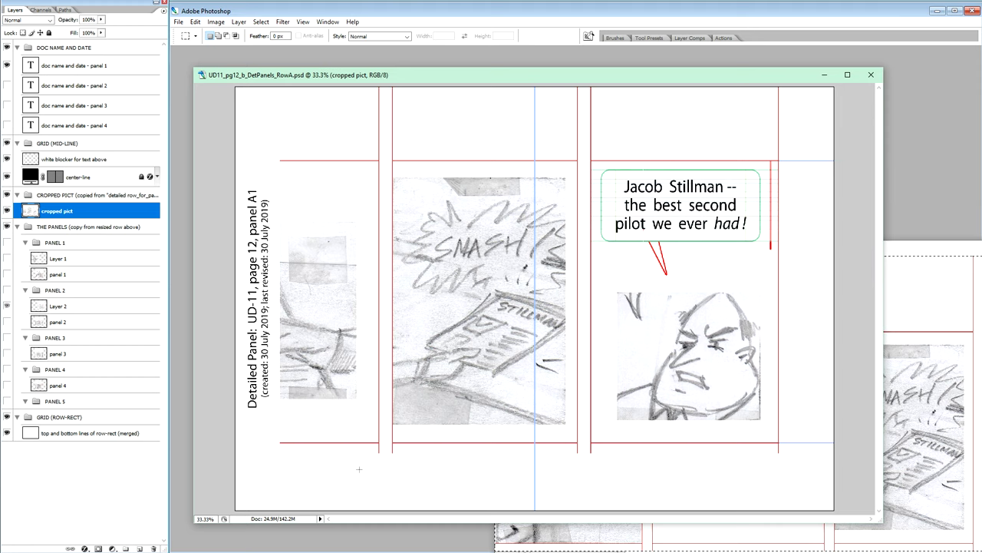
pyautogui.moveTo(357, 469); pyautogui.dragTo(589, 249)
pyautogui.moveTo(614, 175); pyautogui.dragTo(610, 71)
pyautogui.hotkey('ctrl', 'd')
pyautogui.hotkey('ctrl', 'x')
pyautogui.click(126, 356)
pyautogui.hotkey('ctrl', 'v')
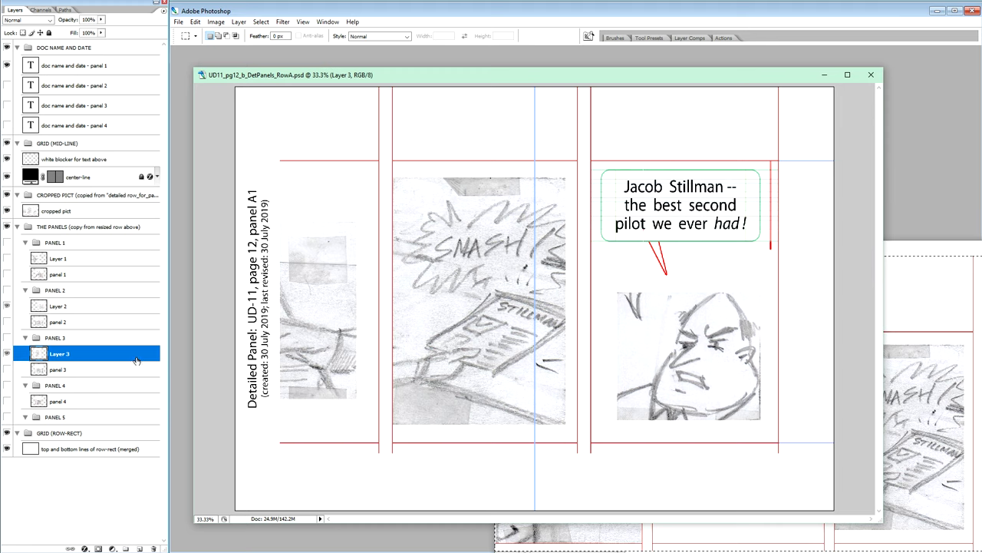
# Step: Select the Jacob Stillman panel area and add its copy as a new layer above panel 4
pyautogui.click(98, 212)
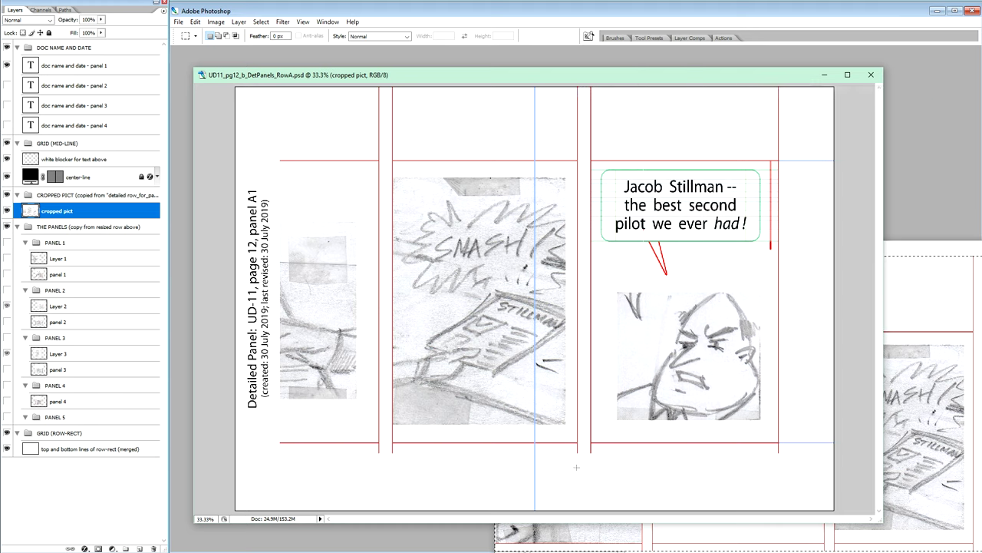
pyautogui.moveTo(567, 473); pyautogui.dragTo(797, 75)
pyautogui.click(102, 404)
pyautogui.hotkey('ctrl', 'j')
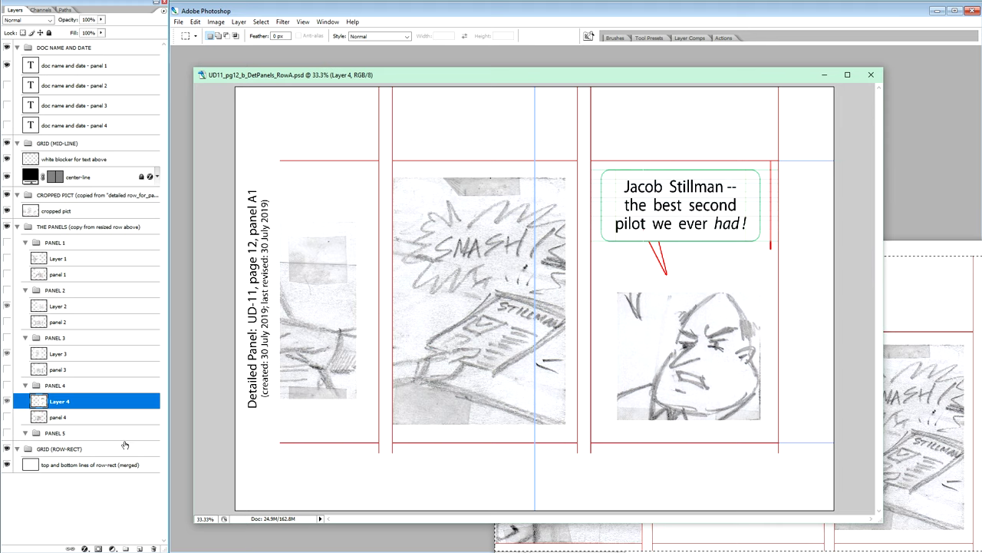
# Step: Rename Layer 1 and Layer 2 to panel 1 and panel 2
pyautogui.doubleClick(60, 275)
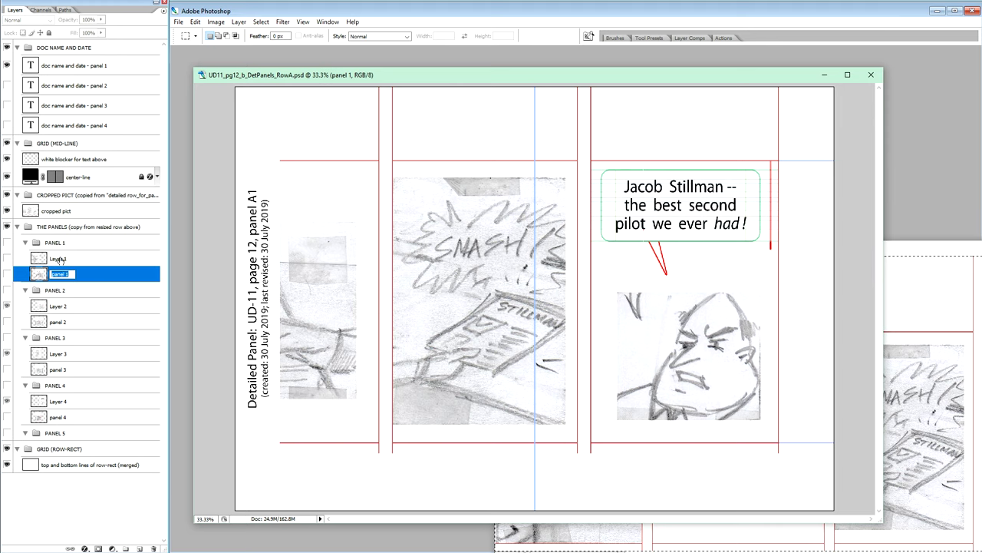
pyautogui.doubleClick(61, 259)
pyautogui.hotkey('ctrl', 'v')
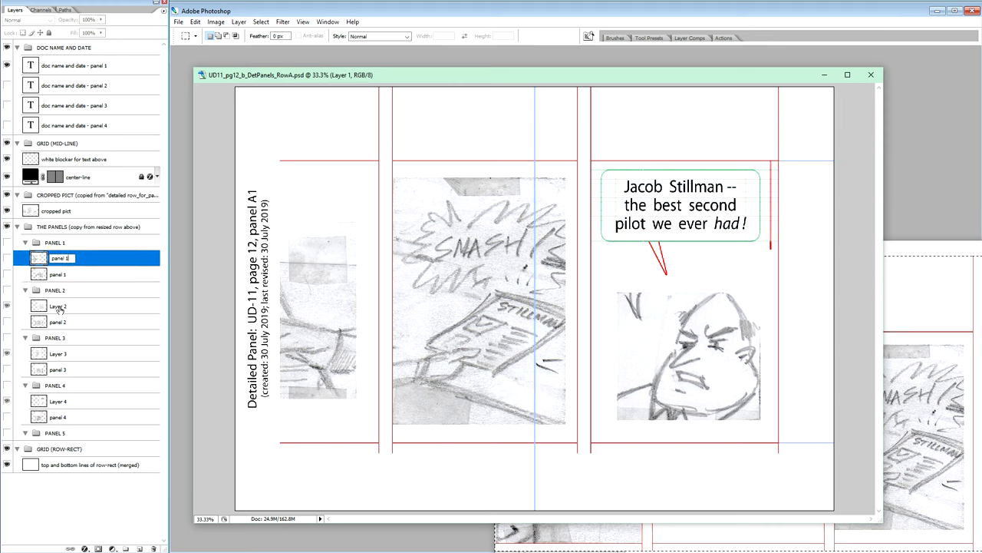
pyautogui.doubleClick(60, 307)
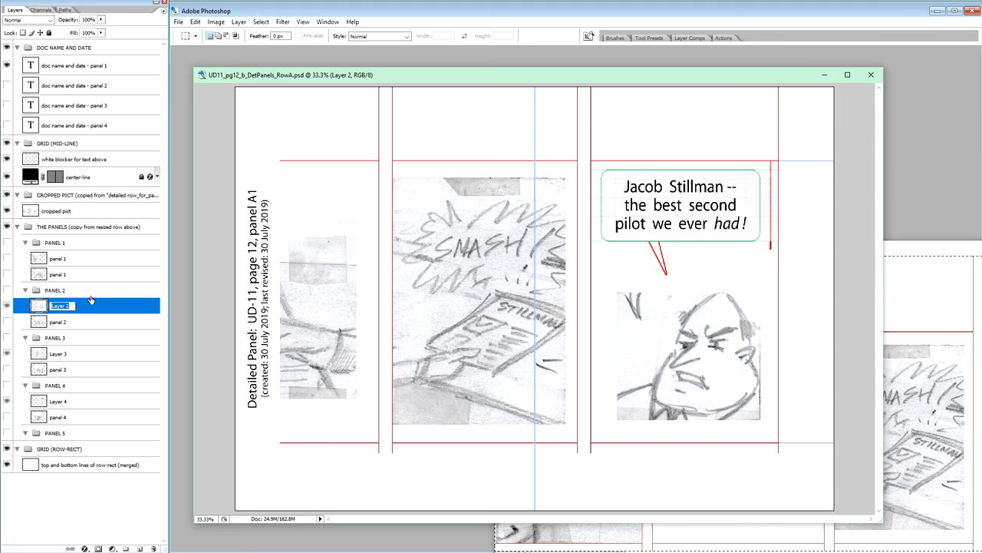
pyautogui.hotkey('ctrl', 'v')
# Step: Rename Layer 3 and Layer 4 to panel 3 and panel 4
pyautogui.doubleClick(60, 355)
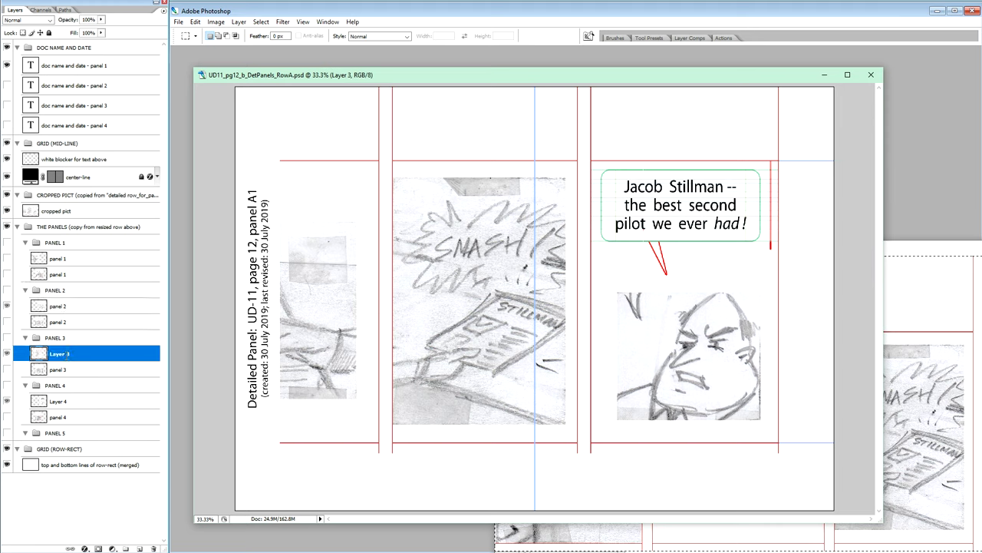
pyautogui.doubleClick(61, 353)
pyautogui.write('panel')
pyautogui.doubleClick(57, 402)
pyautogui.write('panel 4')
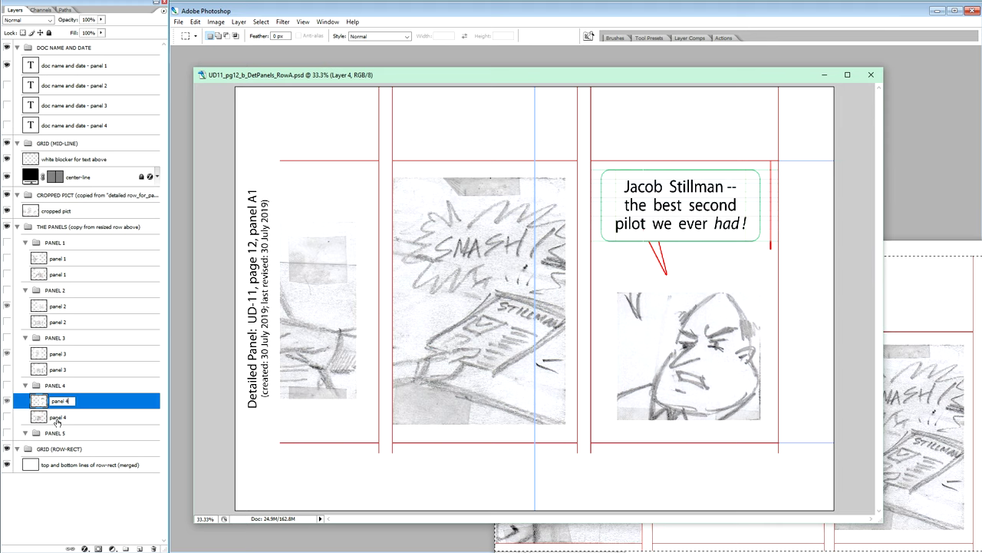
pyautogui.press('Return')
pyautogui.doubleClick(60, 417)
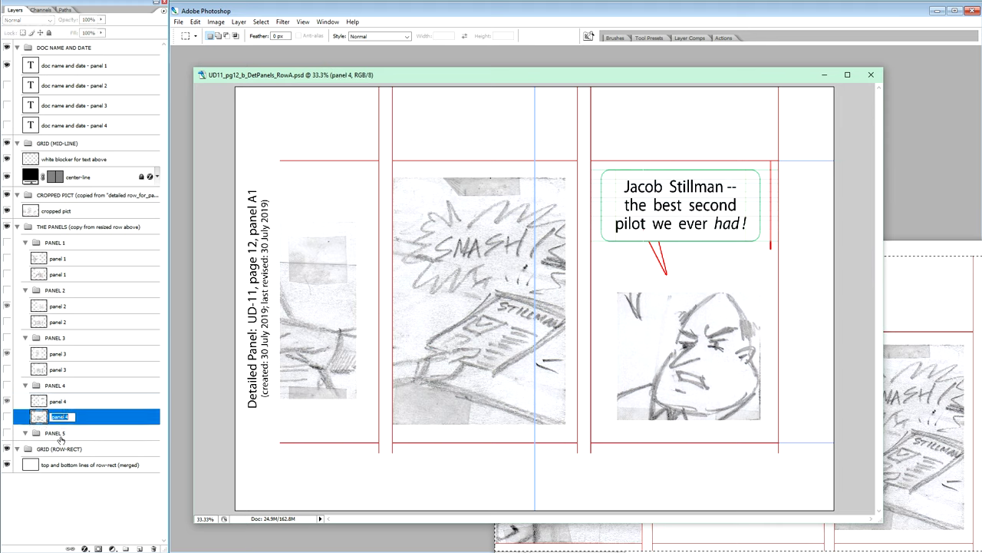
pyautogui.doubleClick(58, 372)
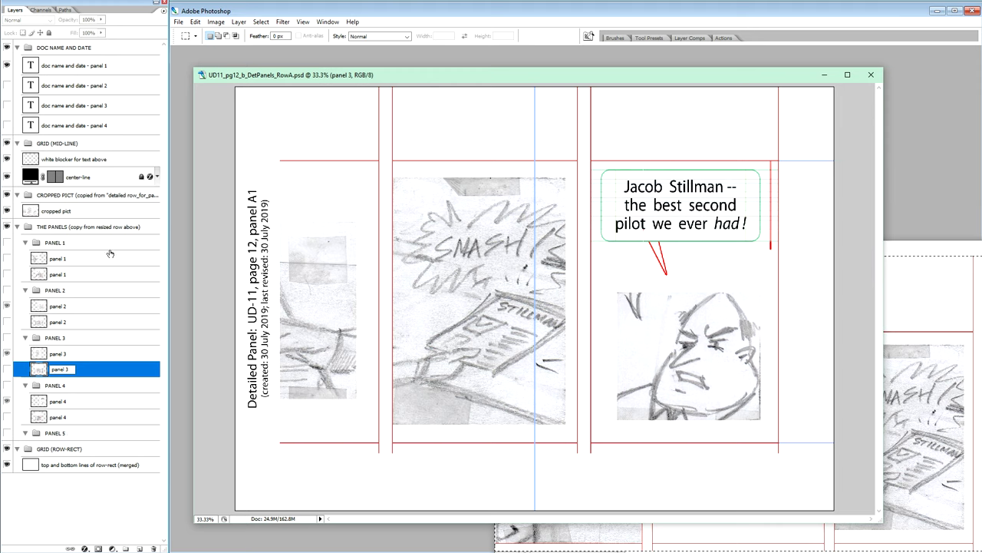
# Step: Select the four old panel layers together and delete them
pyautogui.click(69, 277)
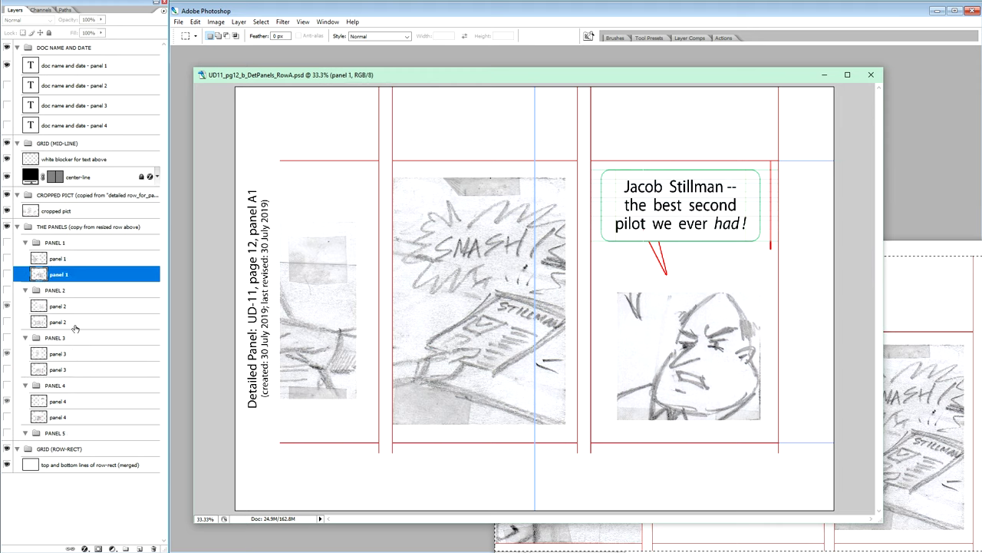
pyautogui.keyDown('ctrl'); pyautogui.click(78, 323); pyautogui.keyUp('ctrl')
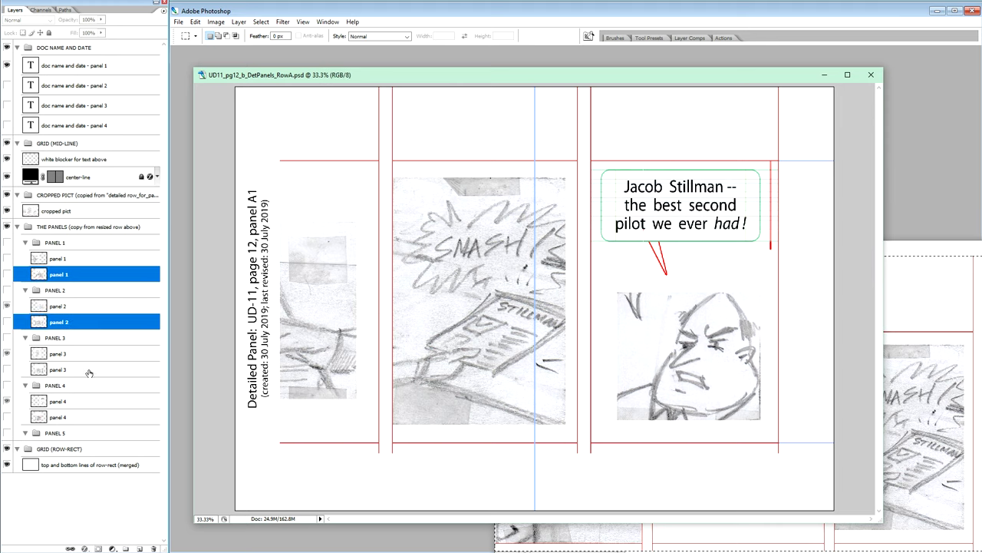
pyautogui.keyDown('ctrl'); pyautogui.click(86, 372); pyautogui.keyUp('ctrl')
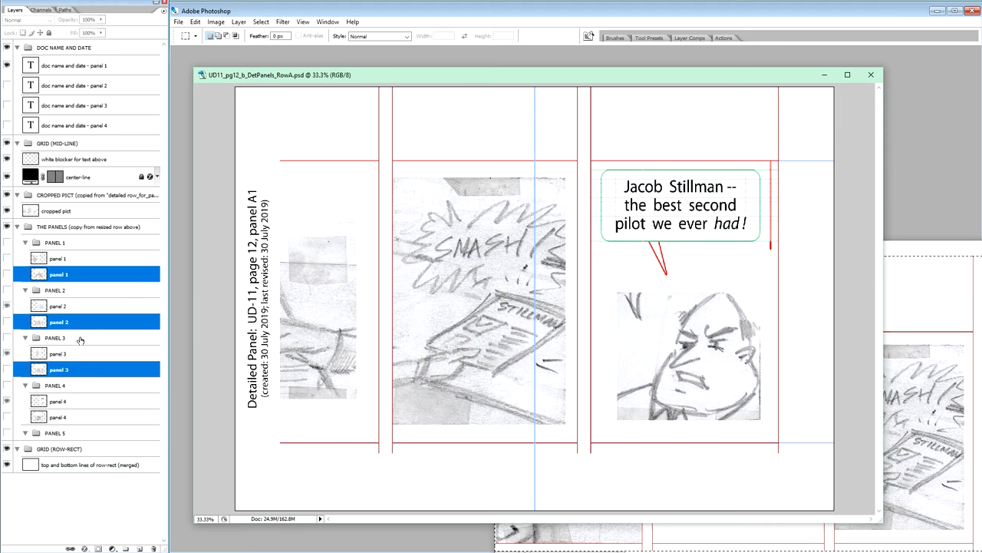
pyautogui.keyDown('ctrl'); pyautogui.click(78, 418); pyautogui.keyUp('ctrl')
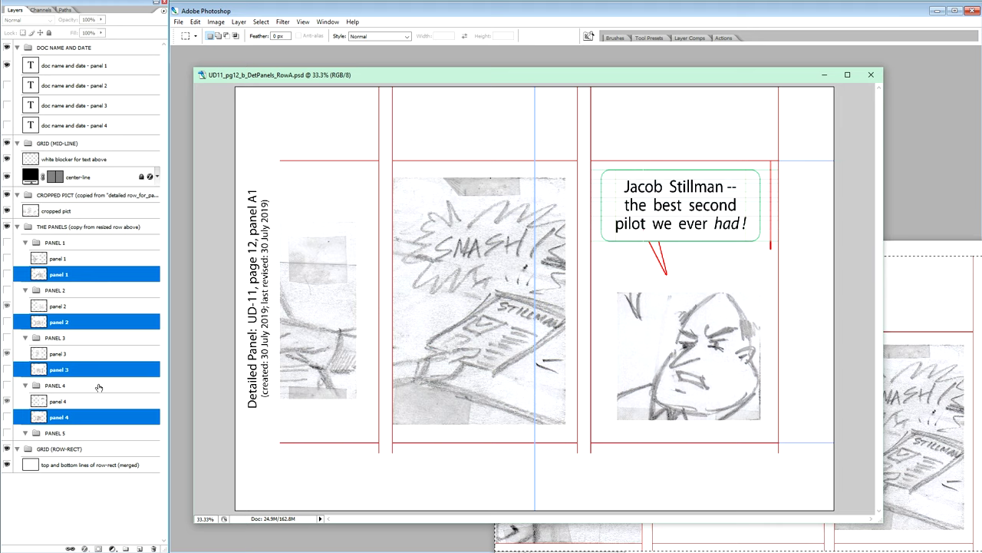
pyautogui.press('Delete')
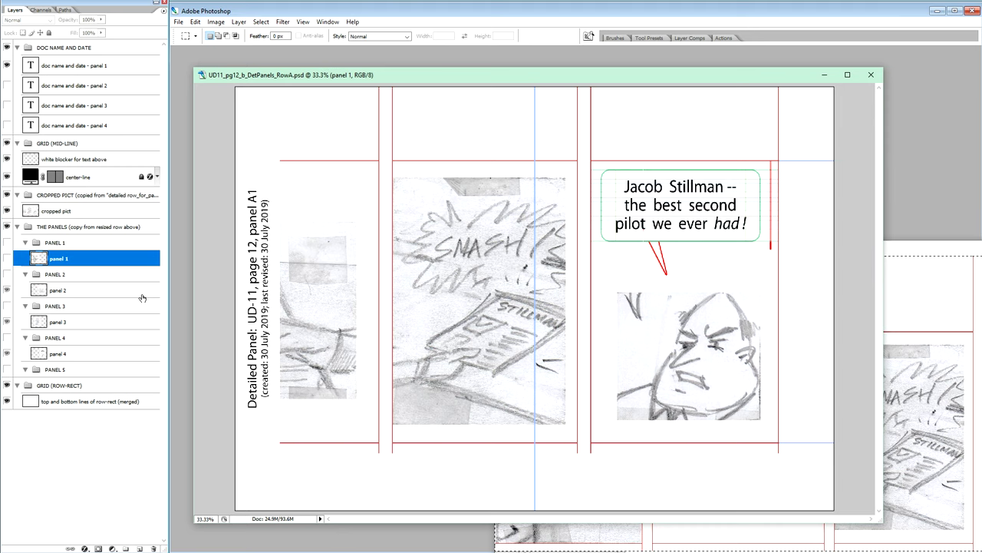
# Step: Reselect the new panel 1 layer and toggle its visibility on and off
pyautogui.click(135, 291)
pyautogui.click(132, 258)
pyautogui.click(7, 259)
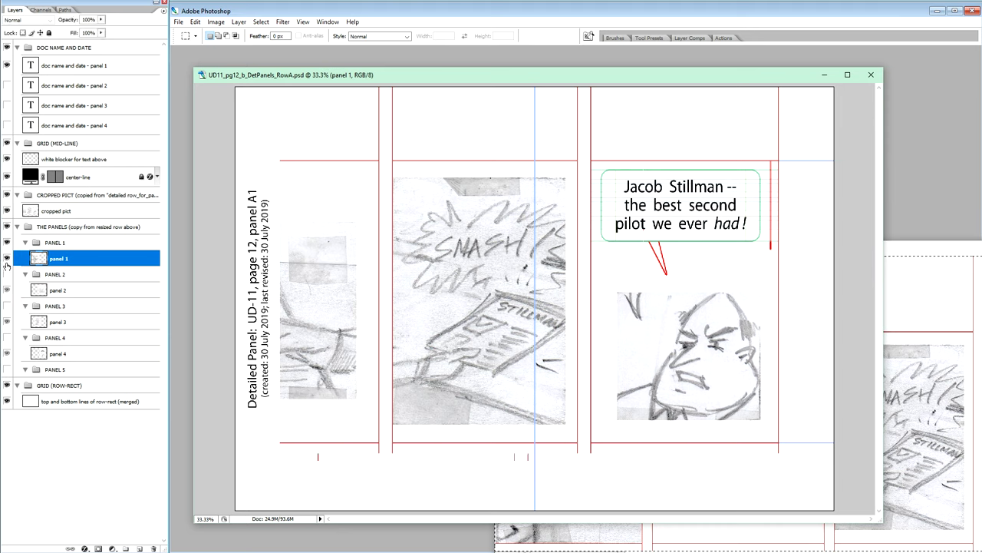
pyautogui.click(7, 260)
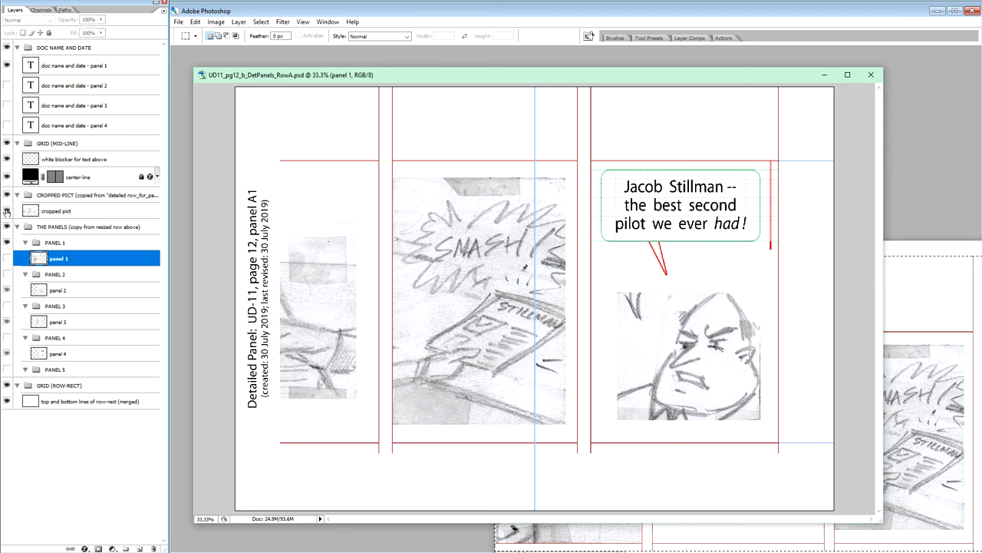
# Step: Hide cropped pict, check panels 1–4 one at a time, leaving only panel 1's SLAM sketch visible
pyautogui.click(7, 211)
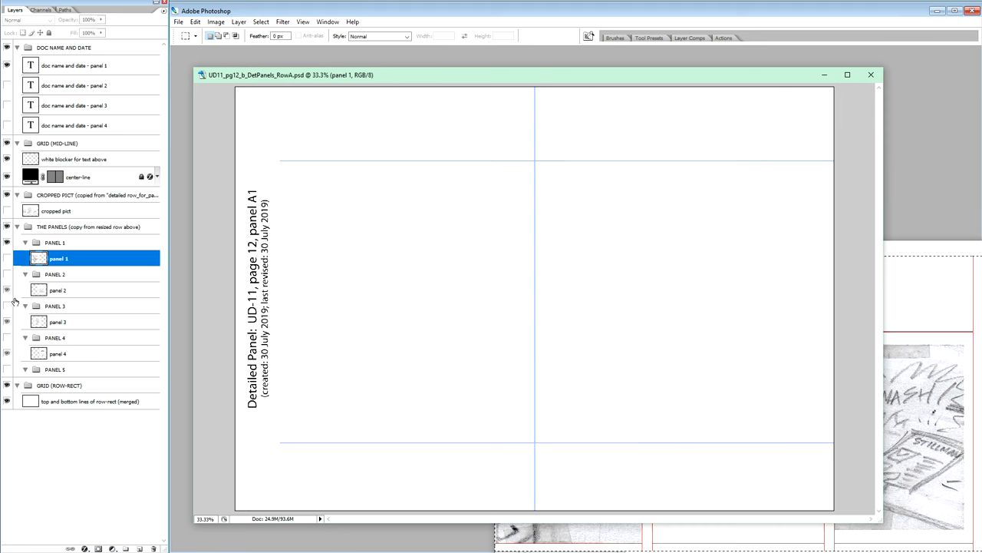
pyautogui.click(7, 260)
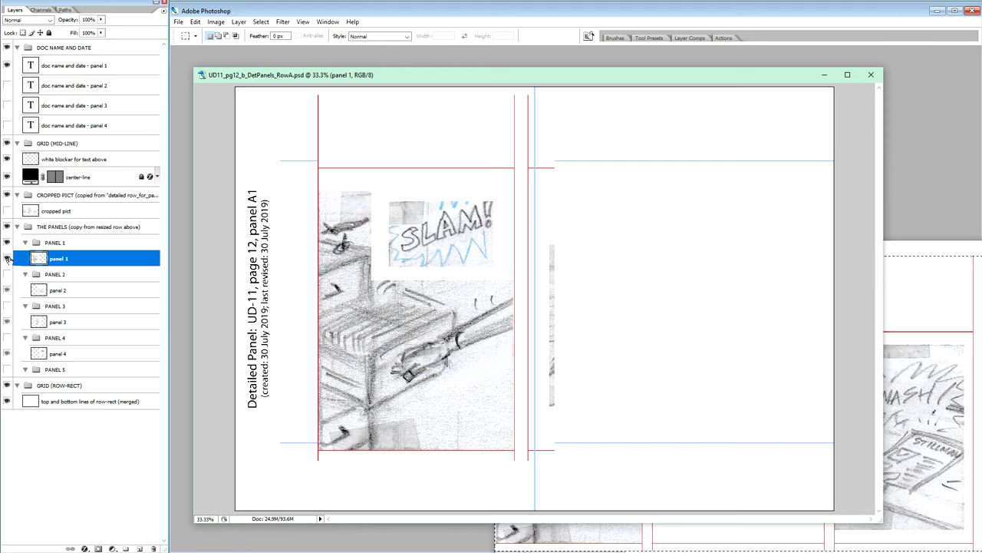
pyautogui.click(7, 259)
pyautogui.click(9, 290)
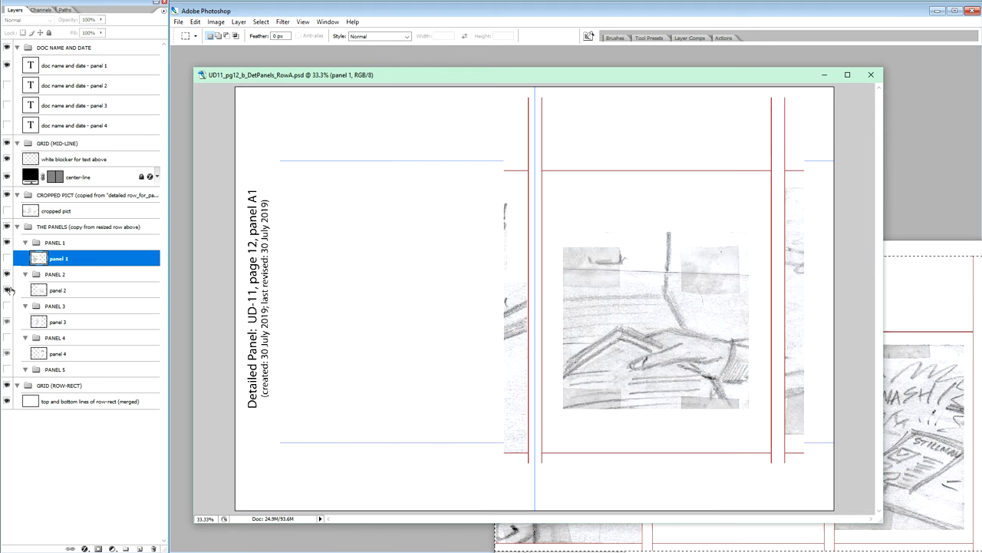
pyautogui.click(8, 290)
pyautogui.click(8, 322)
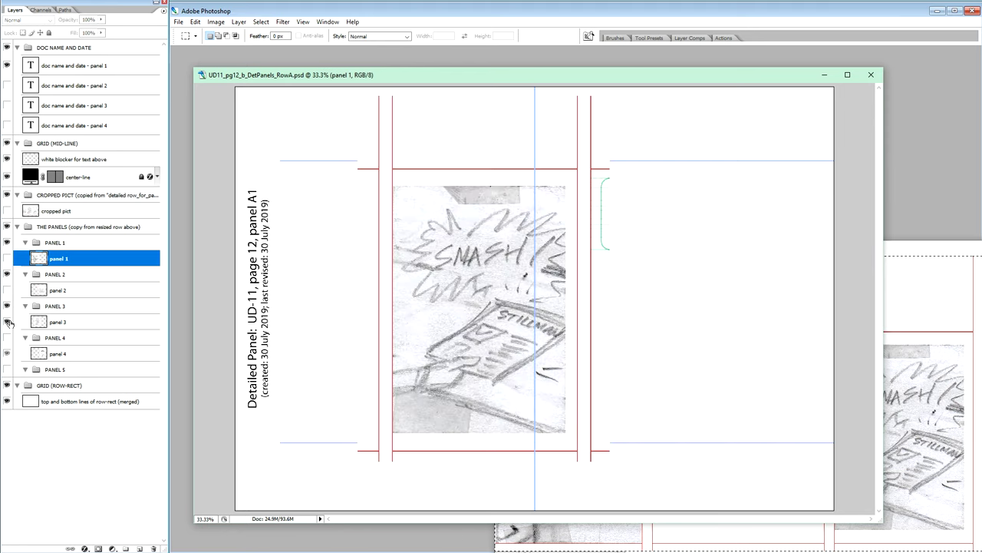
pyautogui.click(7, 322)
pyautogui.click(7, 354)
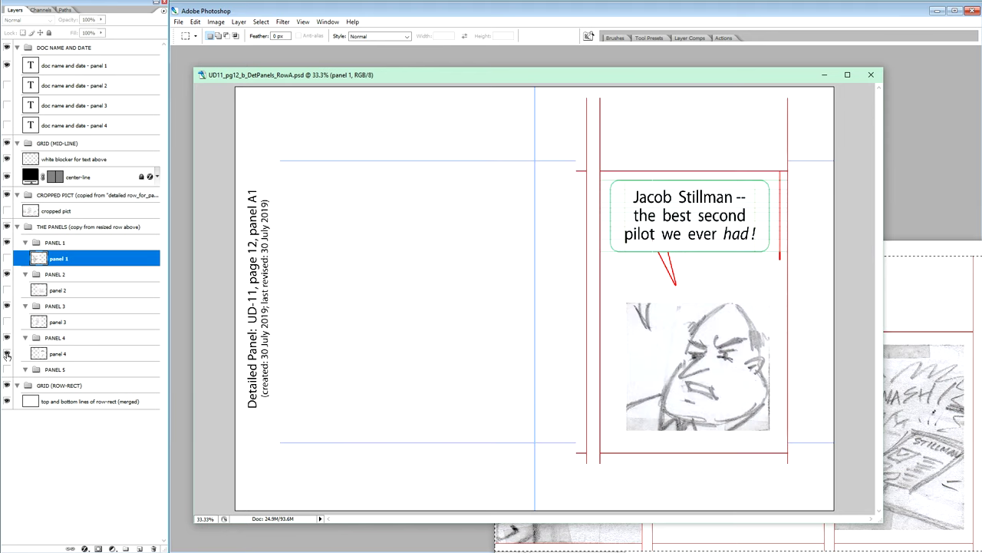
pyautogui.click(7, 354)
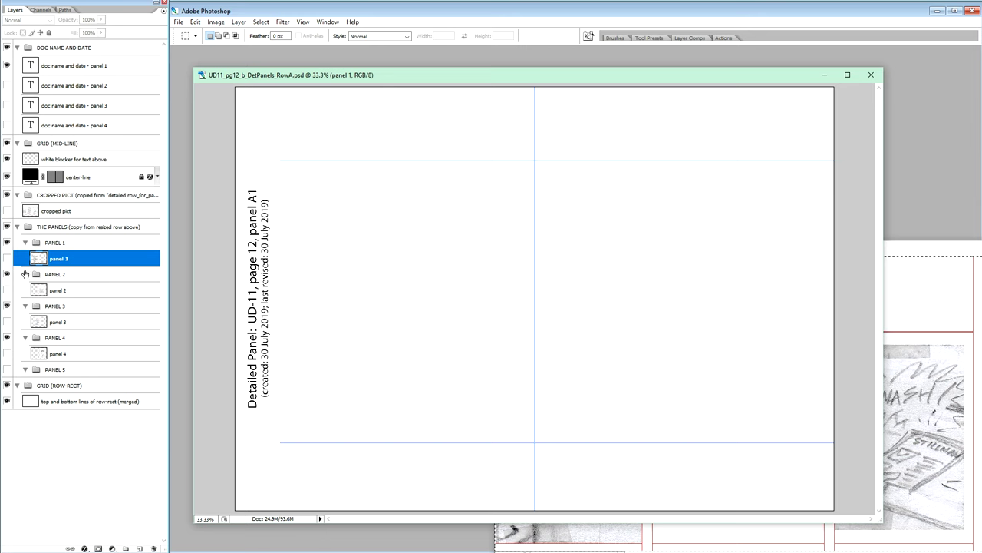
pyautogui.click(8, 259)
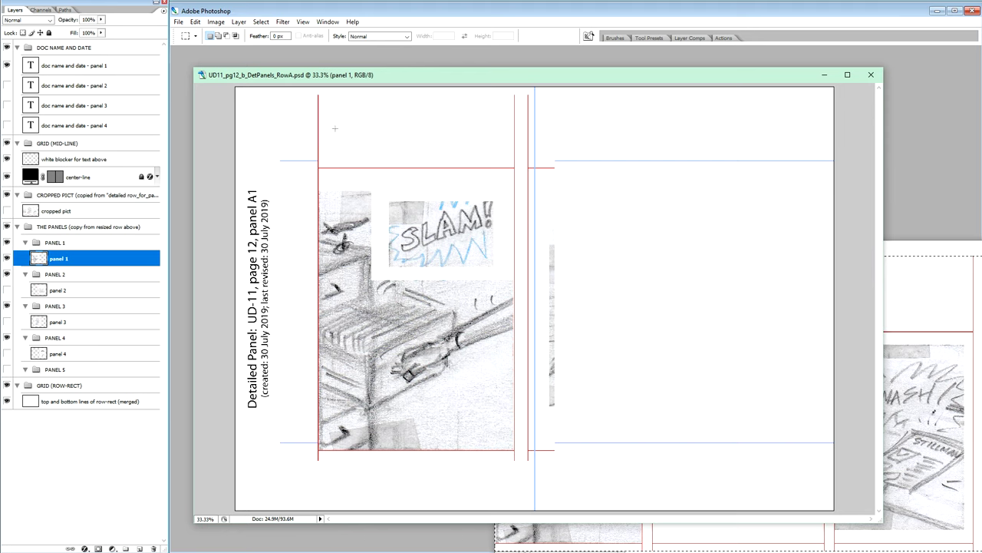
# Step: Move the panel 1 layer right onto the vertical centre guide and nudge it down one pixel
pyautogui.press('v')
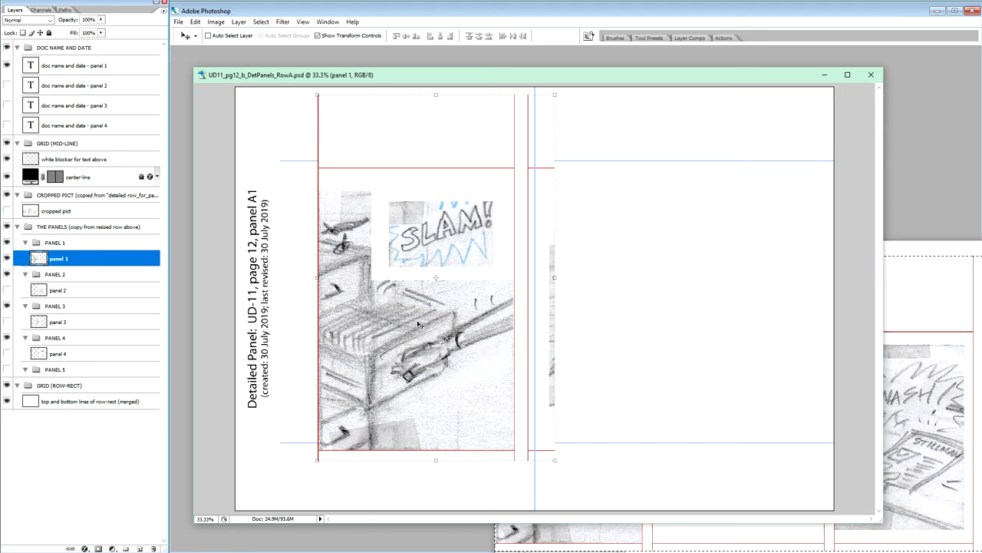
pyautogui.moveTo(408, 343)
pyautogui.mouseDown()
pyautogui.moveTo(517, 322)
pyautogui.moveTo(526, 340)
pyautogui.mouseUp()
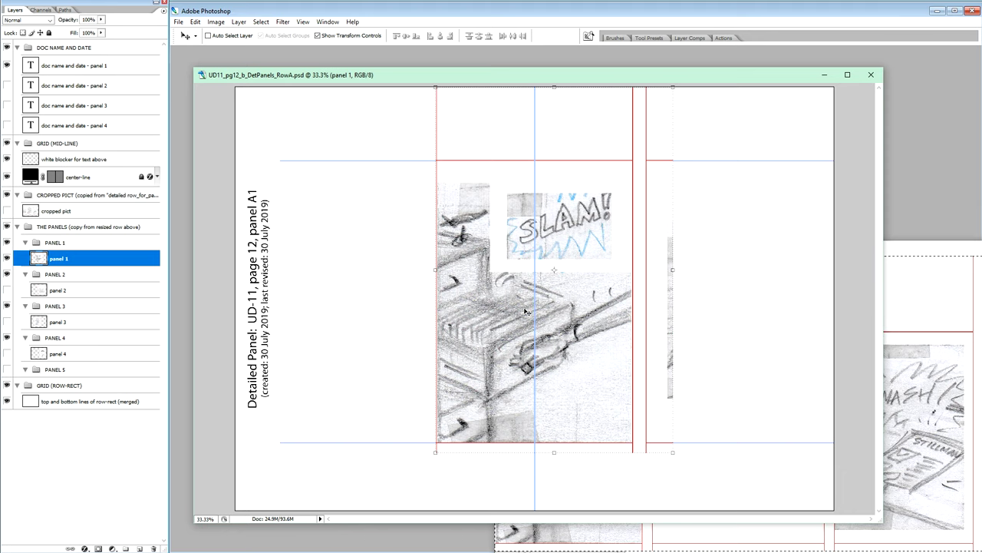
pyautogui.press('Down')
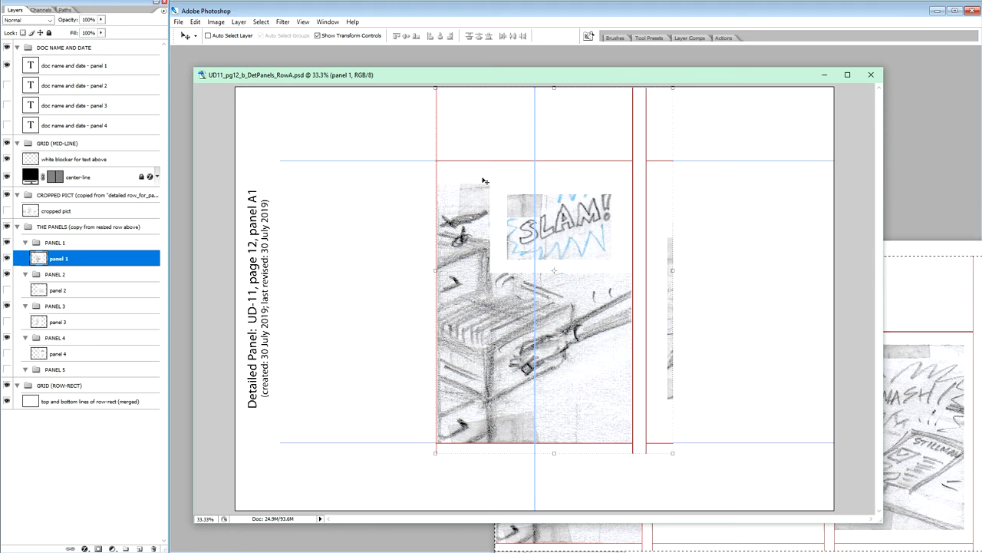
# Step: Swap visibility to panel 2, move it left onto the centre guide, nudge left, then hide it
pyautogui.click(6, 258)
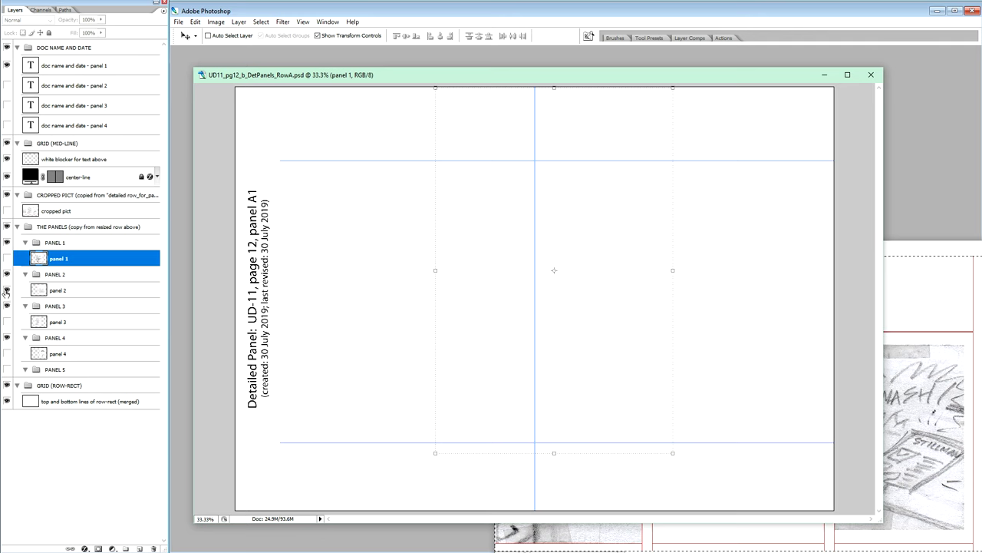
pyautogui.click(6, 291)
pyautogui.click(82, 294)
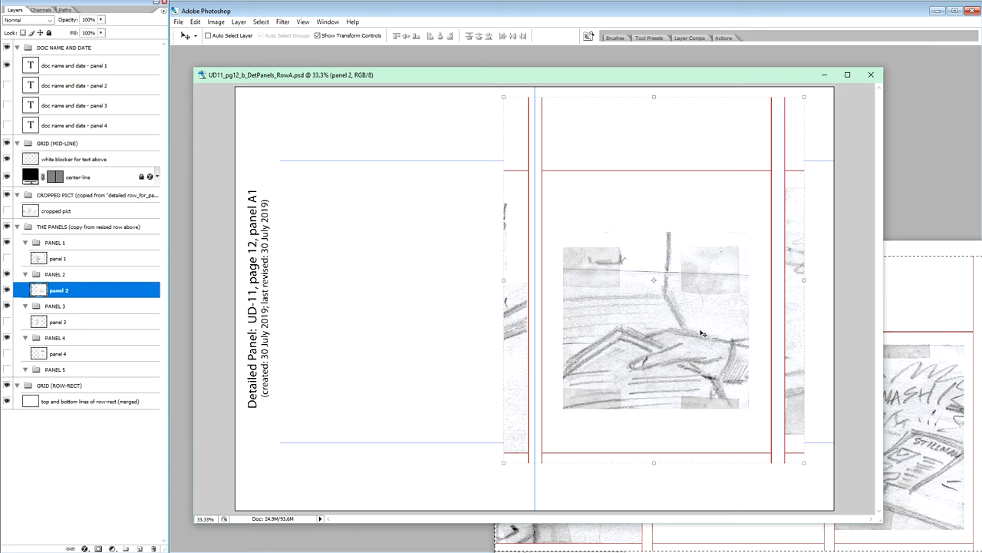
pyautogui.moveTo(697, 338)
pyautogui.mouseDown()
pyautogui.moveTo(697, 348)
pyautogui.moveTo(636, 355)
pyautogui.moveTo(581, 342)
pyautogui.moveTo(592, 346)
pyautogui.mouseUp()
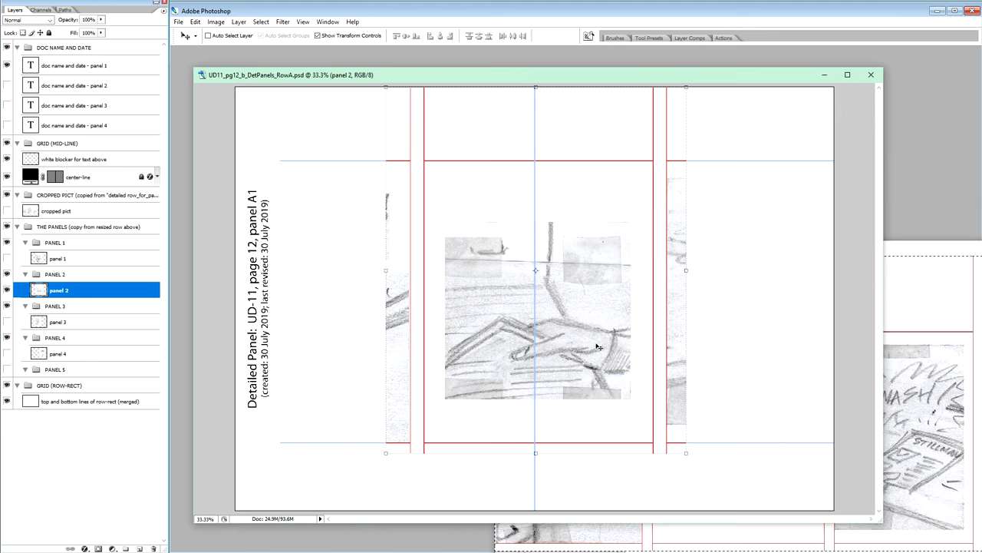
pyautogui.press('Left')
pyautogui.press('Left')
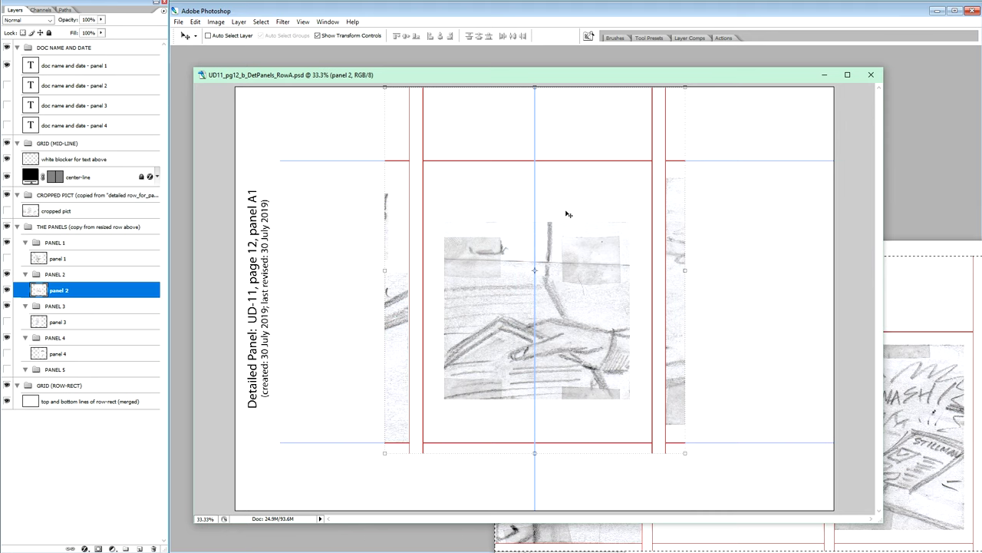
pyautogui.click(7, 291)
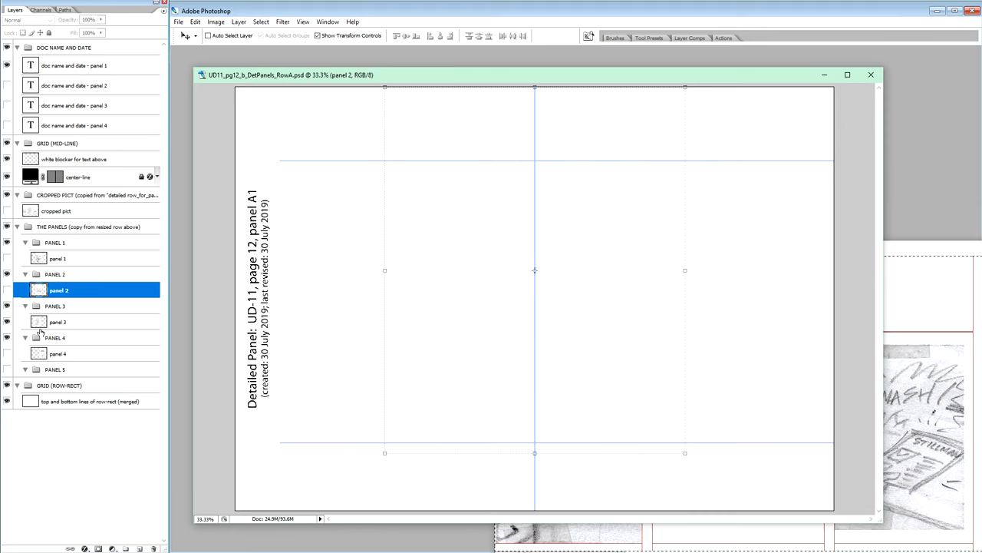
# Step: Show panel 3, shift it right to the centre guide, and fine-tune it left and slightly up
pyautogui.click(72, 322)
pyautogui.moveTo(477, 343); pyautogui.dragTo(531, 351)
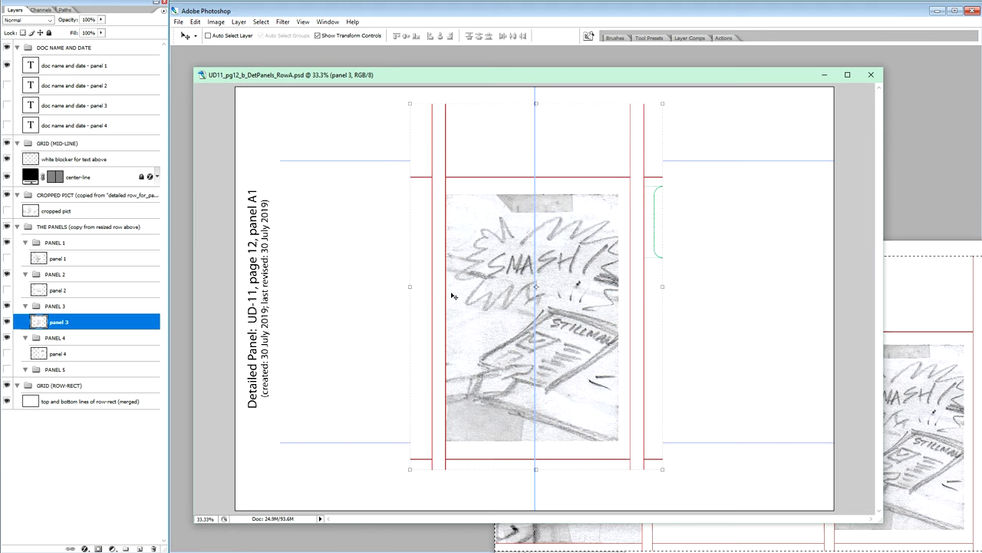
pyautogui.press('Left')
pyautogui.press('Left')
pyautogui.press('Left')
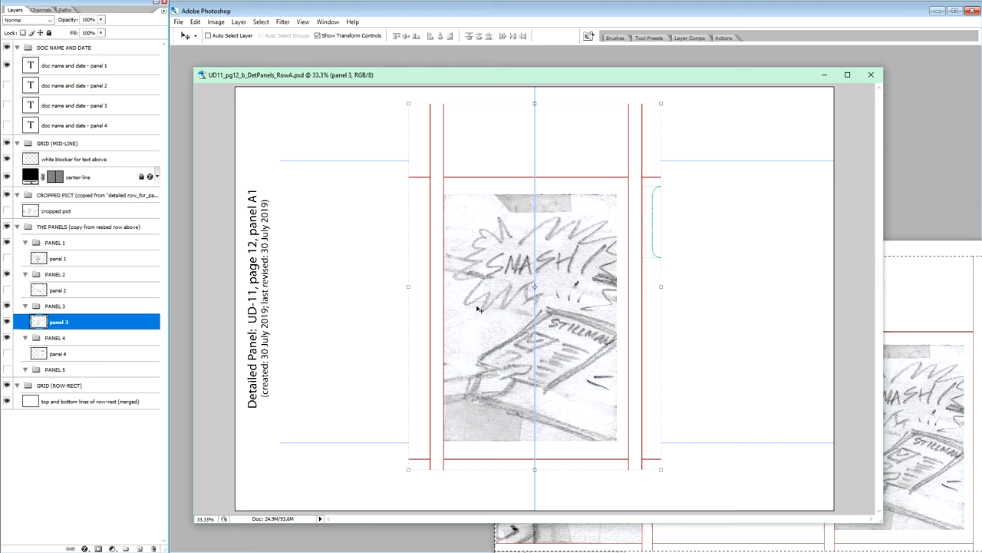
pyautogui.press('Up')
pyautogui.press('Up')
pyautogui.press('Up')
pyautogui.press('Up')
pyautogui.press('Up')
pyautogui.press('Up')
pyautogui.press('Up')
pyautogui.press('Up')
pyautogui.press('Up')
pyautogui.press('Up')
pyautogui.press('Up')
pyautogui.press('Up')
pyautogui.press('Up')
pyautogui.press('Up')
pyautogui.press('Up')
pyautogui.press('Up')
pyautogui.press('Up')
pyautogui.press('Up')
pyautogui.press('Up')
pyautogui.press('Up')
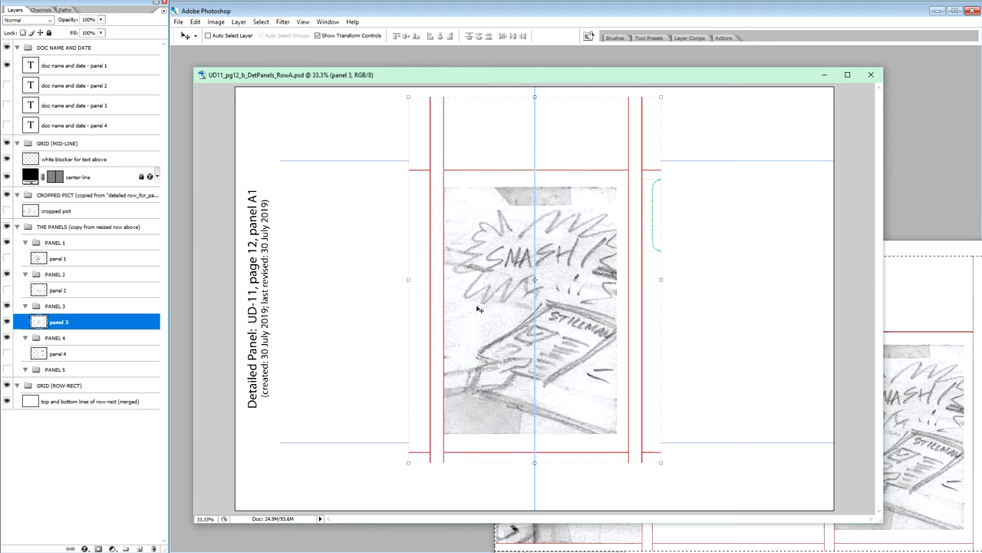
pyautogui.press('Up')
pyautogui.press('Up')
pyautogui.press('Up')
pyautogui.press('Up')
pyautogui.press('Up')
pyautogui.press('Up')
pyautogui.press('Up')
pyautogui.press('Up')
pyautogui.press('Up')
pyautogui.press('Up')
pyautogui.press('Up')
pyautogui.press('Up')
pyautogui.press('Up')
pyautogui.press('Up')
pyautogui.press('Up')
pyautogui.press('Up')
pyautogui.press('Up')
pyautogui.press('Up')
pyautogui.press('Up')
pyautogui.press('Up')
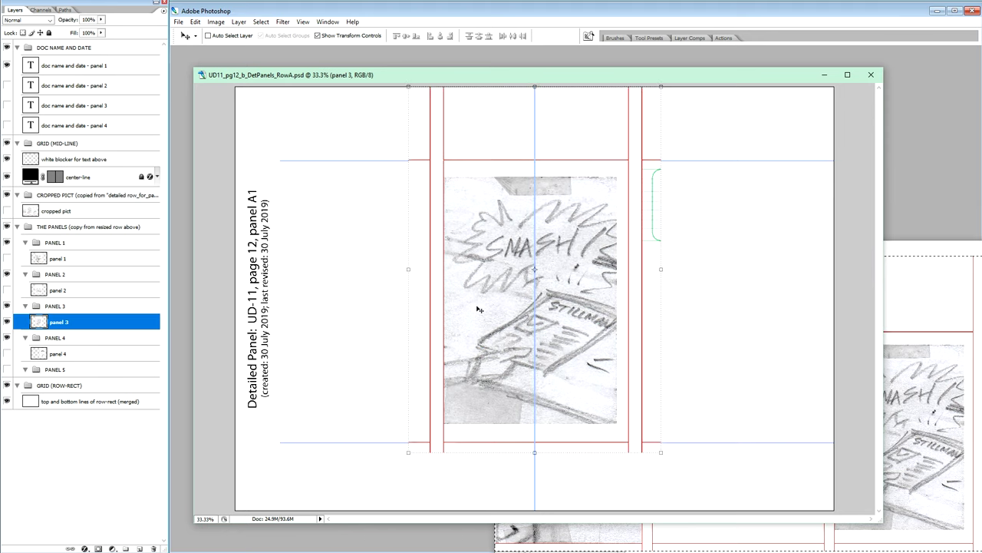
pyautogui.press('Down')
pyautogui.press('Down')
pyautogui.press('Down')
pyautogui.press('Down')
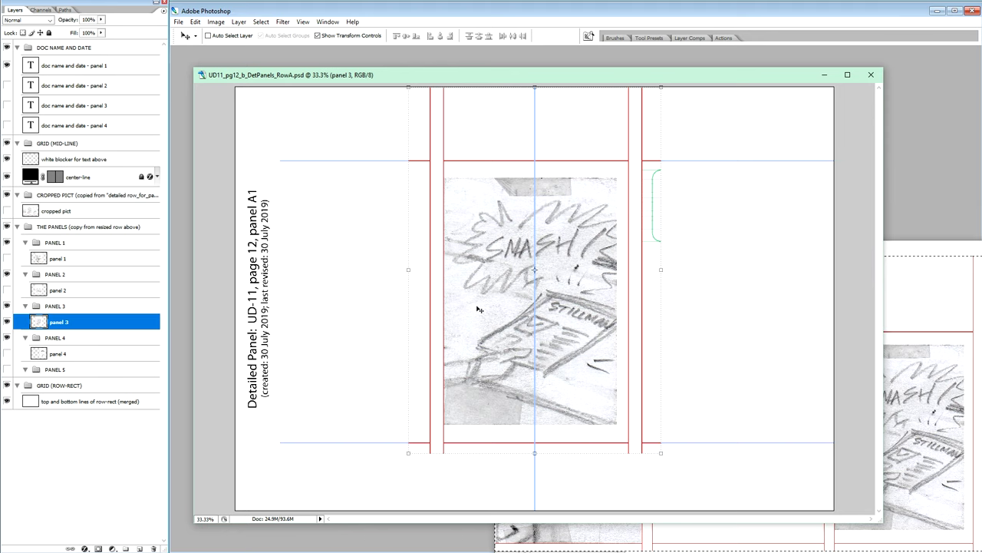
# Step: Hide panel 3, show panel 4, and move it left onto the centre guide with small right/up nudges
pyautogui.click(7, 323)
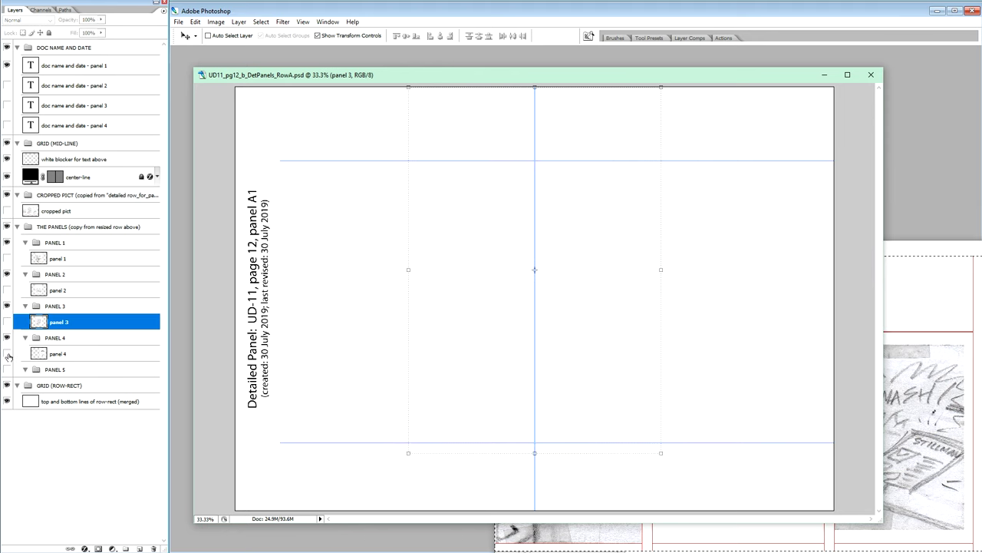
pyautogui.click(9, 355)
pyautogui.click(104, 351)
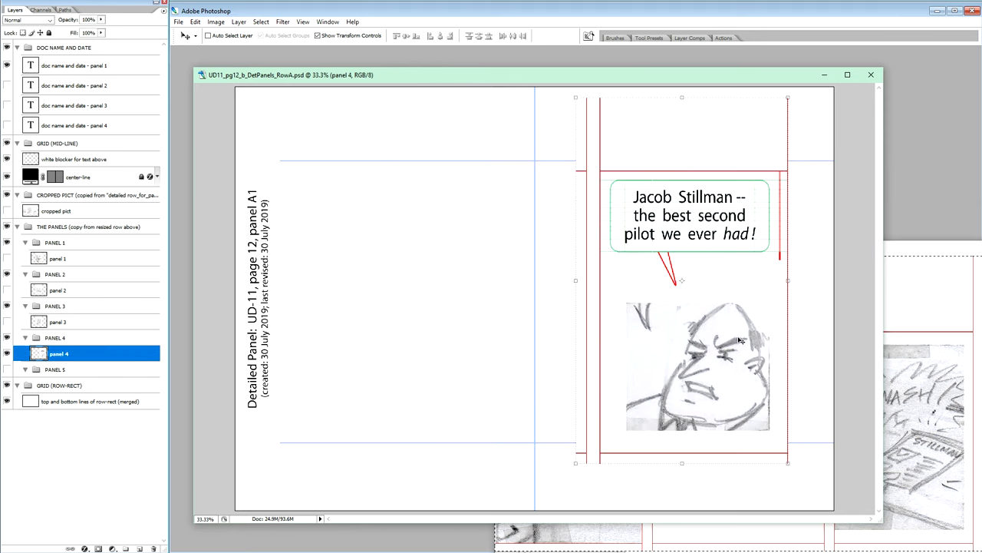
pyautogui.moveTo(721, 343); pyautogui.dragTo(570, 346)
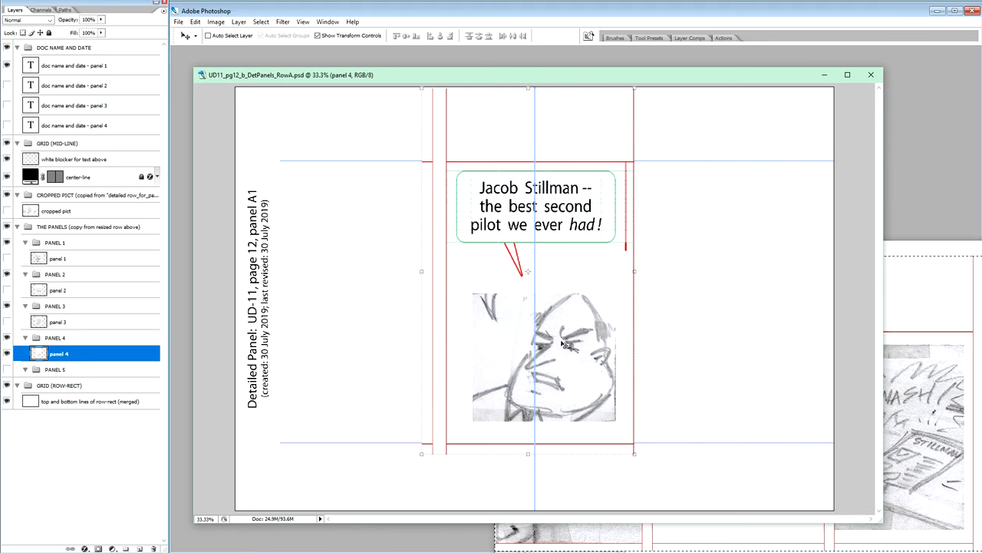
pyautogui.hotkey('shift', 'Right')
pyautogui.hotkey('shift', 'Right')
pyautogui.hotkey('shift', 'Right')
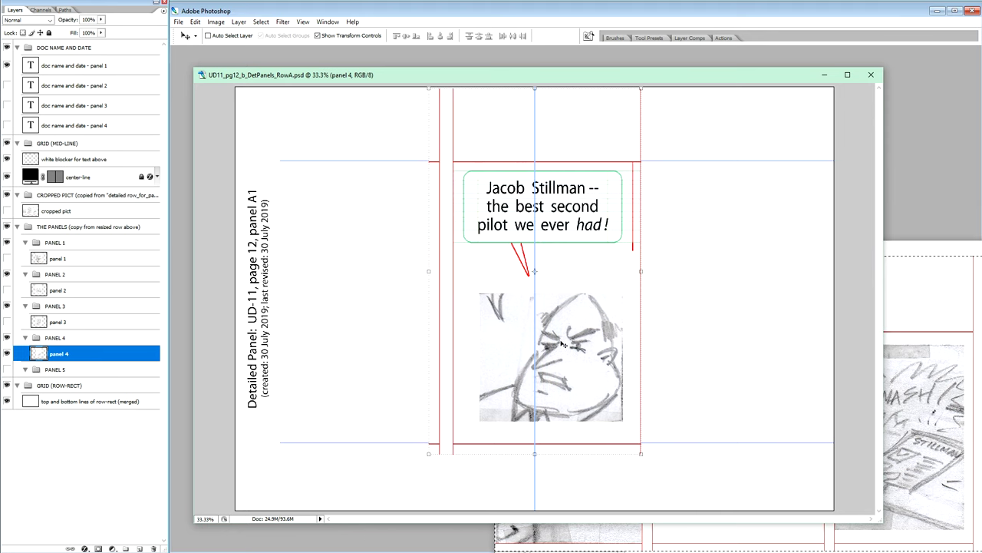
pyautogui.press('Up')
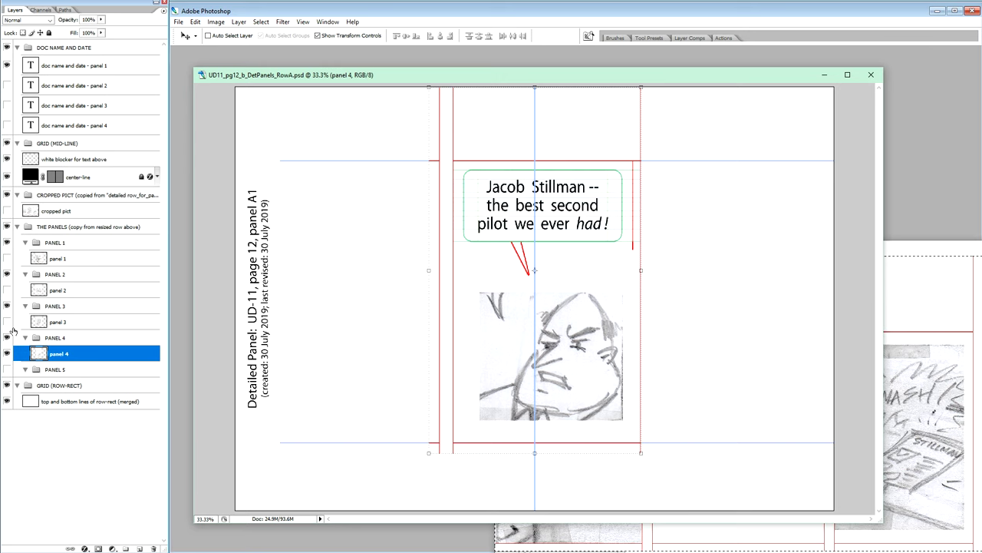
# Step: Zoom to 400% and move panel 4's artwork so its red border sits on the blue mid-line
pyautogui.hotkey('ctrl', '+')
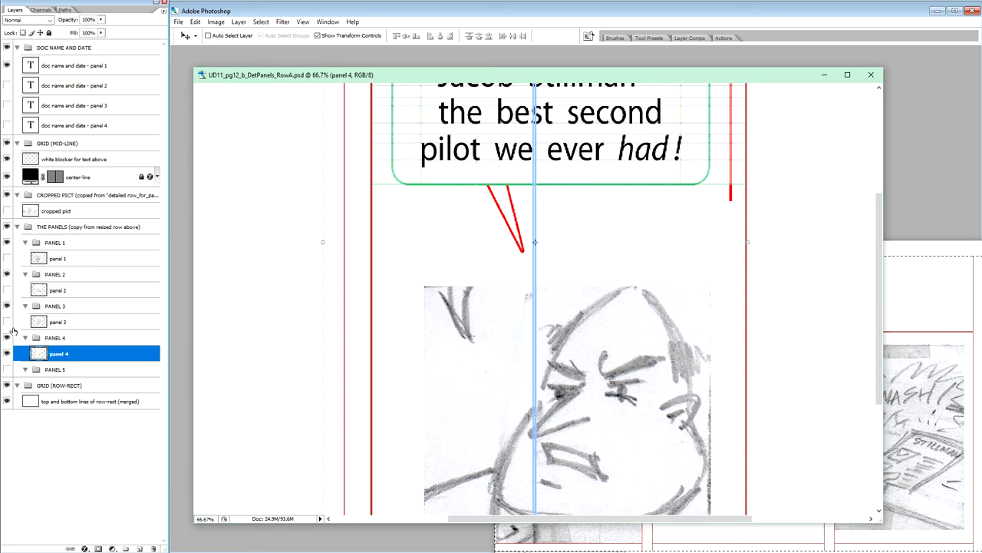
pyautogui.hotkey('ctrl', '+')
pyautogui.hotkey('ctrl', '+')
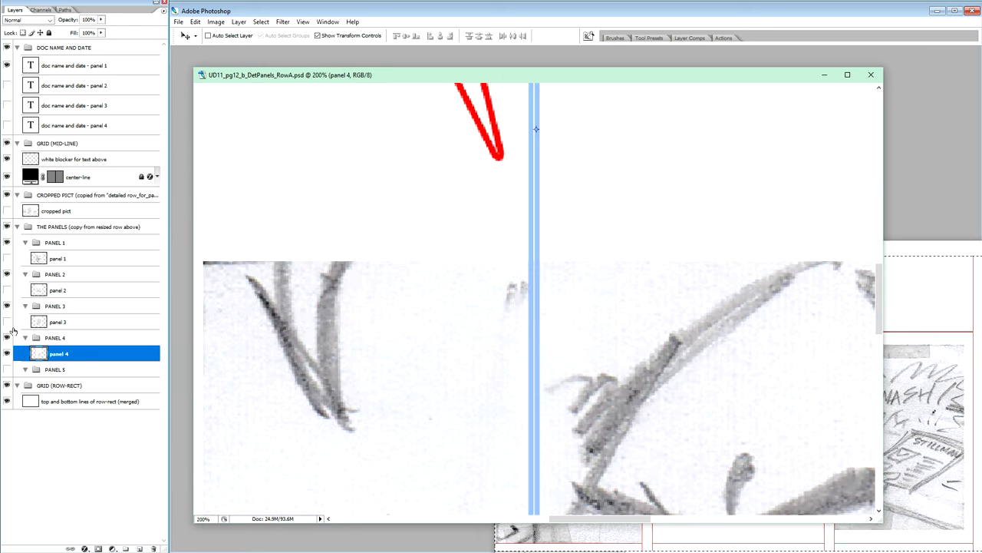
pyautogui.moveTo(878, 292)
pyautogui.mouseDown()
pyautogui.moveTo(853, 399)
pyautogui.moveTo(836, 418)
pyautogui.mouseUp()
pyautogui.moveTo(598, 511); pyautogui.dragTo(523, 548)
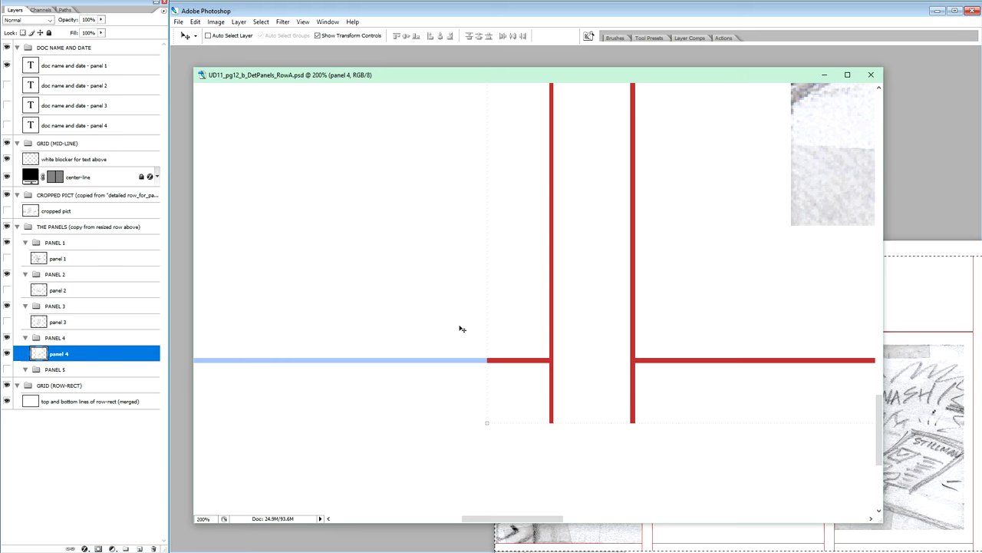
pyautogui.hotkey('ctrl', '+')
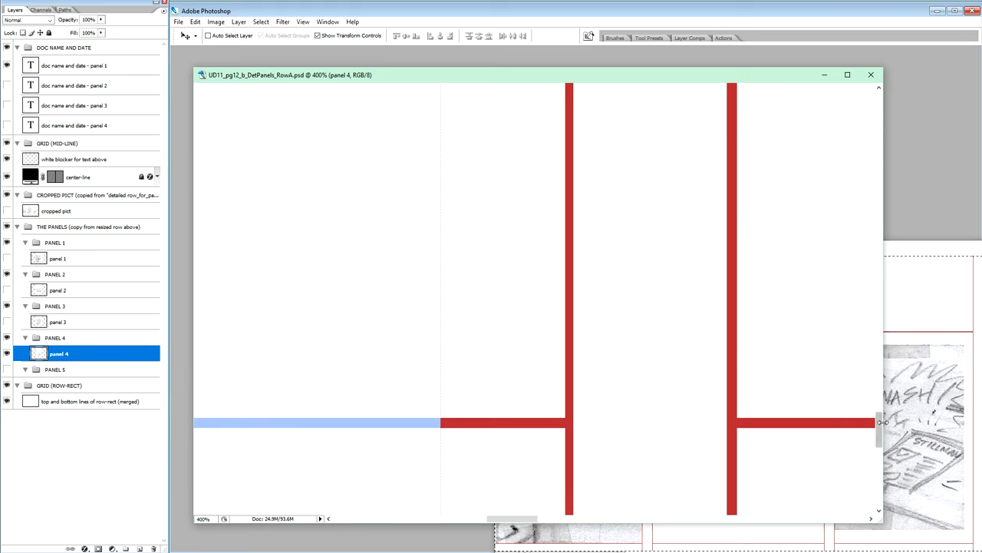
pyautogui.scroll(-2, 879, 428)
pyautogui.moveTo(521, 521); pyautogui.dragTo(516, 521)
pyautogui.moveTo(535, 296); pyautogui.dragTo(532, 310)
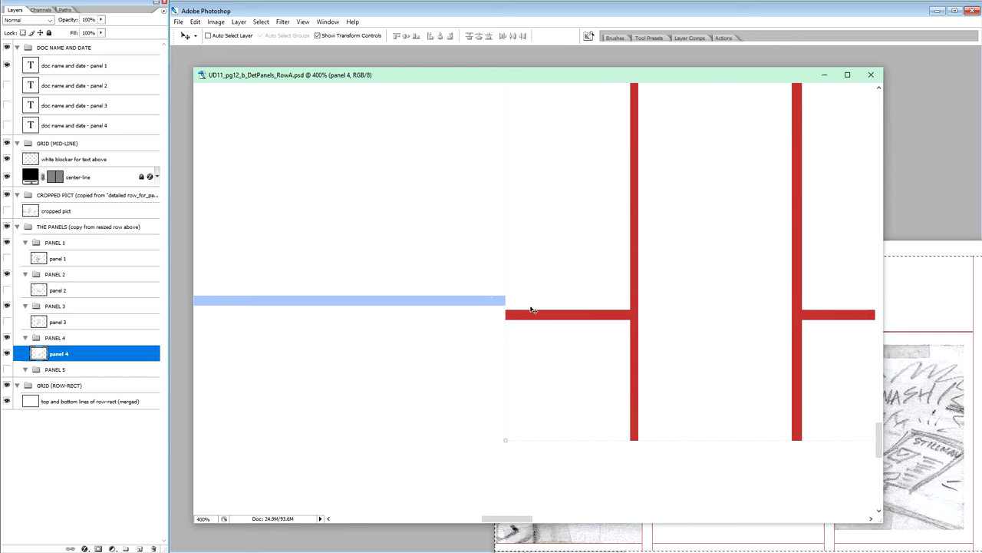
pyautogui.hotkey('ctrl', 'z')
pyautogui.moveTo(517, 306); pyautogui.dragTo(516, 306)
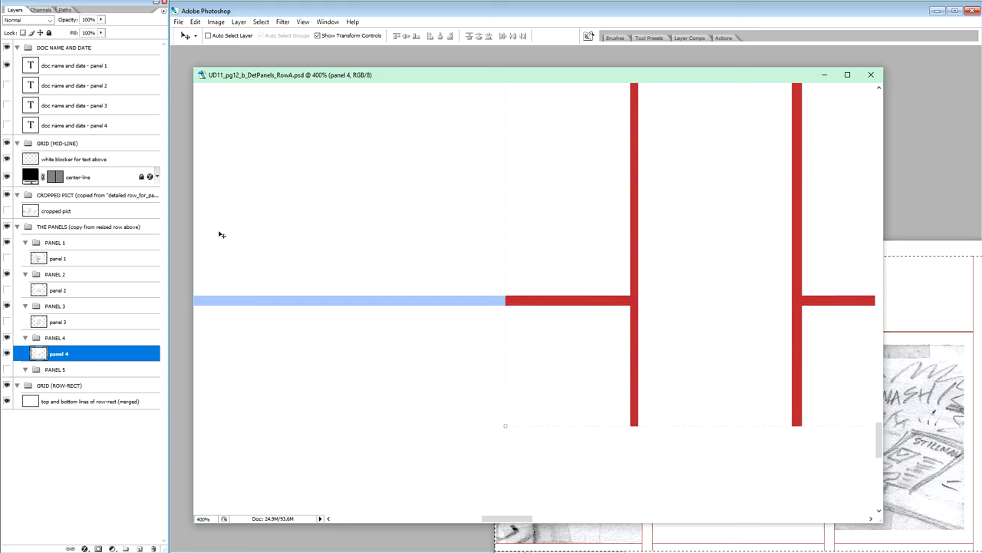
# Step: Hide panel 4, show panel 3 and select its layer
pyautogui.click(7, 355)
pyautogui.click(6, 322)
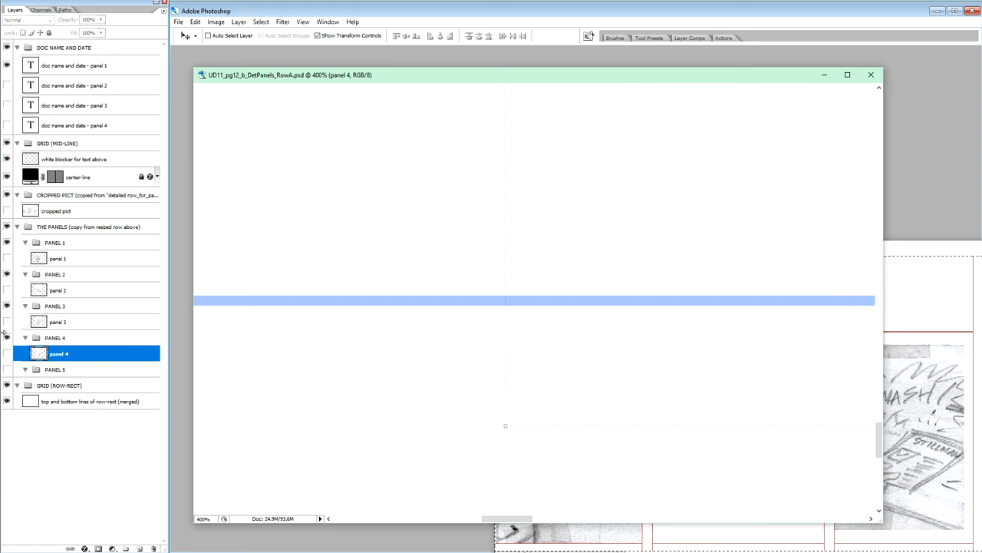
pyautogui.click(65, 323)
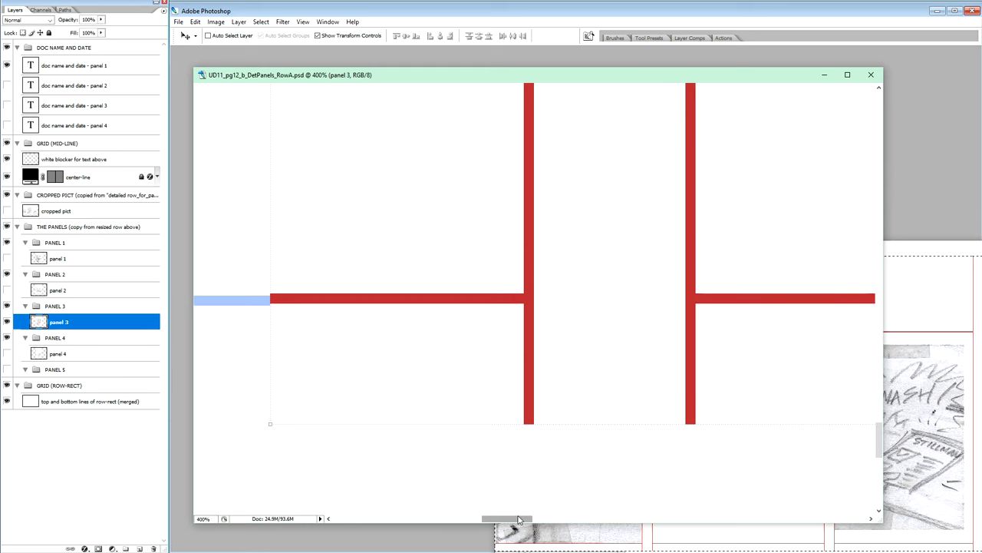
# Step: Nudge panel 3 down one pixel onto the mid-line, then show and check panel 2
pyautogui.moveTo(517, 523); pyautogui.dragTo(508, 523)
pyautogui.press('Down')
pyautogui.press('Down')
pyautogui.press('Down')
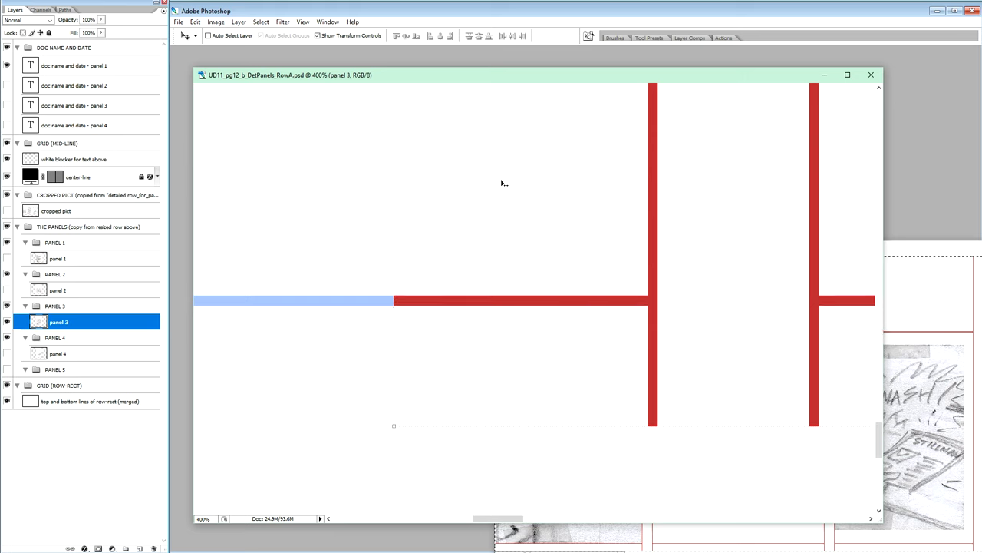
pyautogui.click(6, 322)
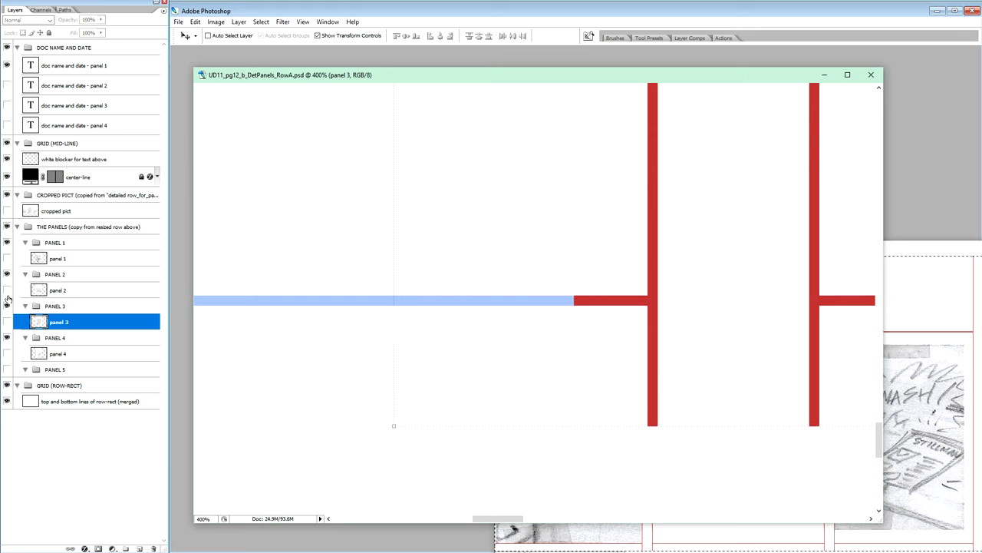
pyautogui.click(6, 292)
pyautogui.click(54, 293)
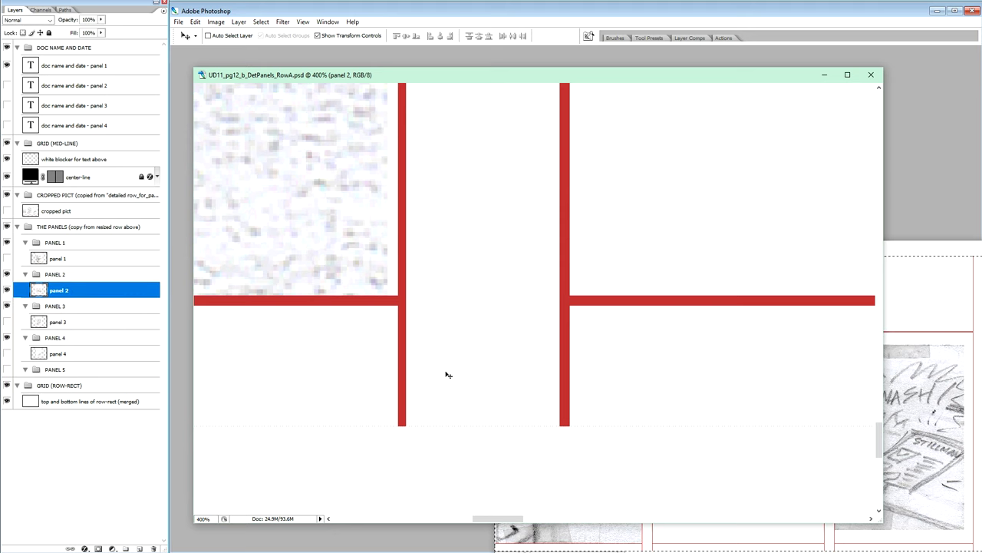
pyautogui.moveTo(516, 520); pyautogui.dragTo(493, 522)
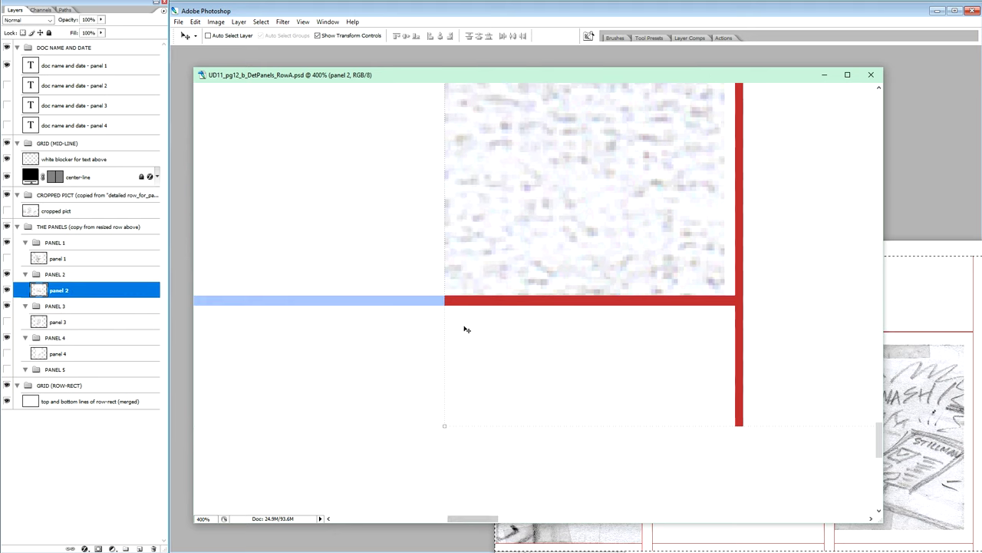
# Step: Hide panel 2, nudge panel 1 up one pixel onto the mid-line, and fit the page
pyautogui.click(6, 292)
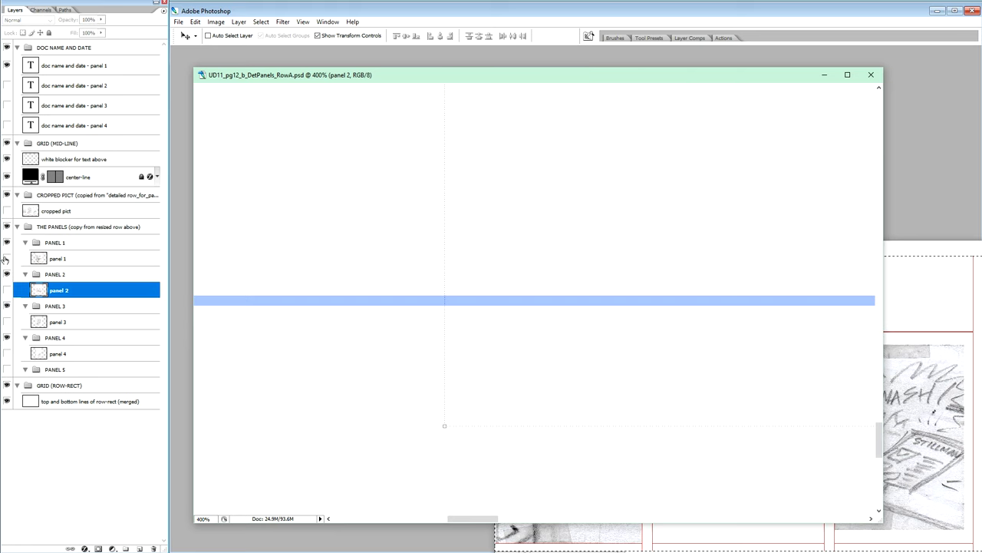
pyautogui.click(63, 262)
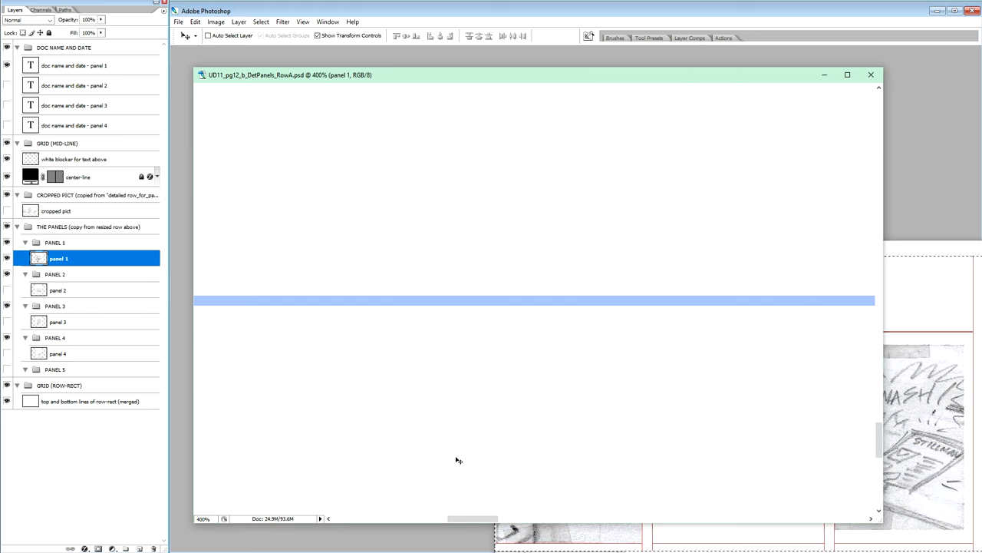
pyautogui.moveTo(489, 522); pyautogui.dragTo(524, 522)
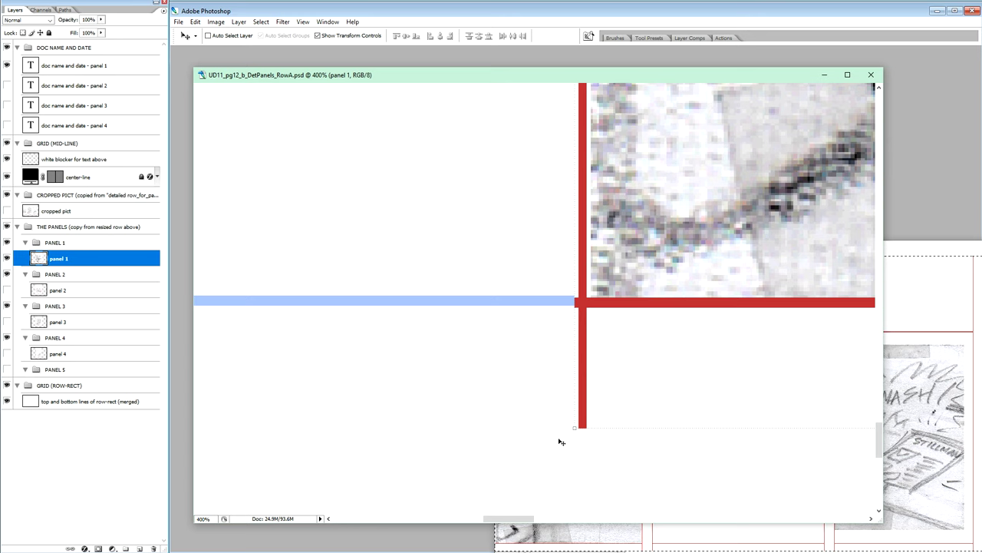
pyautogui.press('Up')
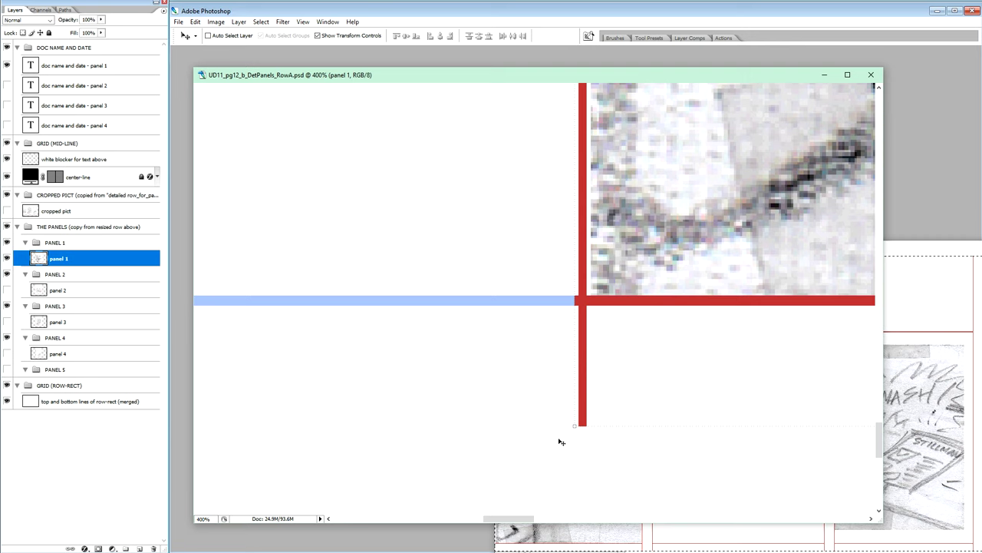
pyautogui.hotkey('ctrl', '0')
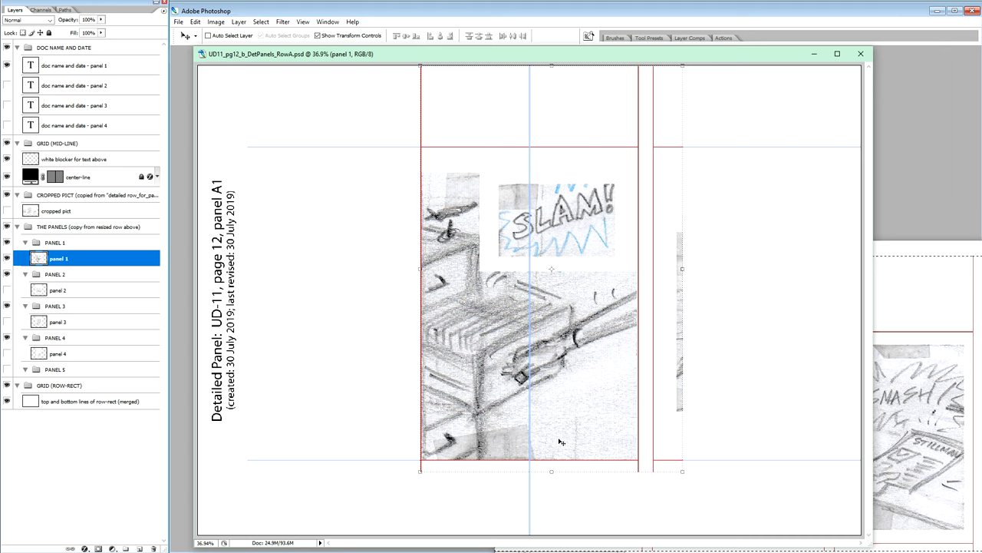
# Step: Show and hide panels 1, 2, 3 and 4 in turn, then select the PANEL 5 group
pyautogui.click(7, 259)
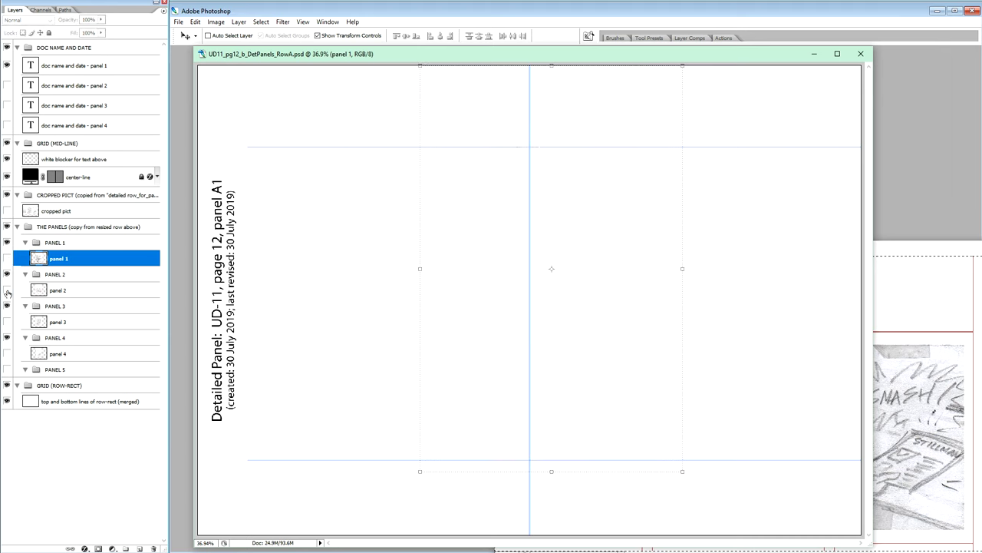
pyautogui.click(8, 292)
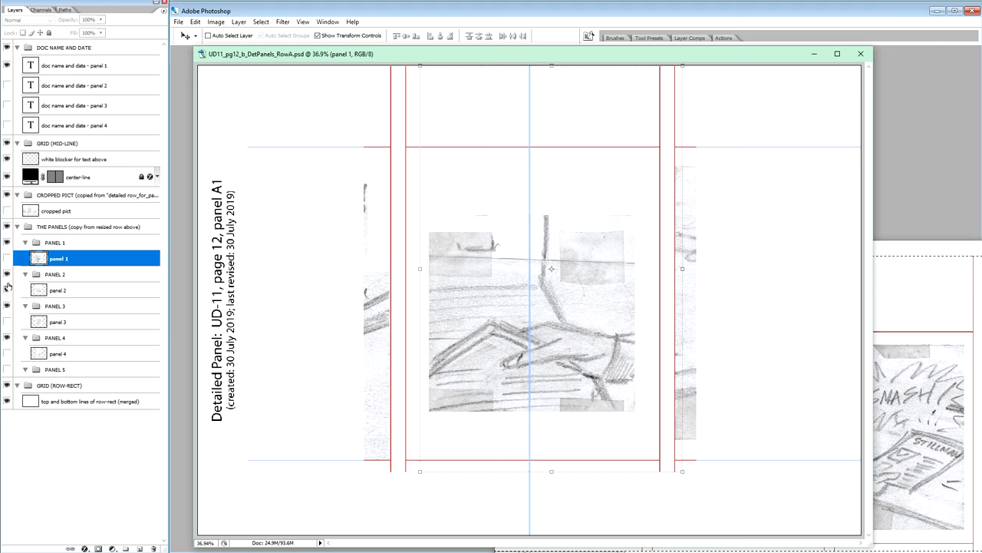
pyautogui.click(8, 290)
pyautogui.click(7, 323)
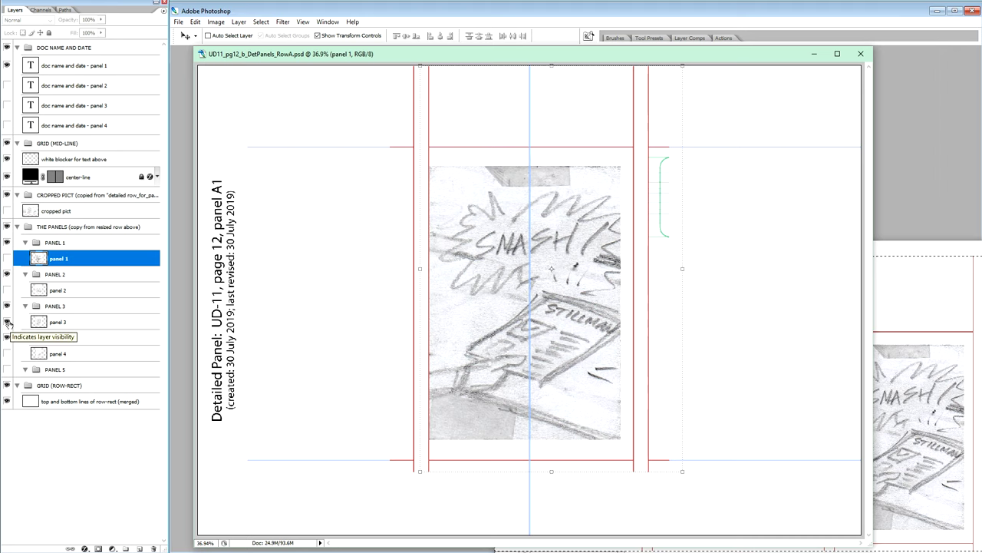
pyautogui.click(7, 322)
pyautogui.click(7, 354)
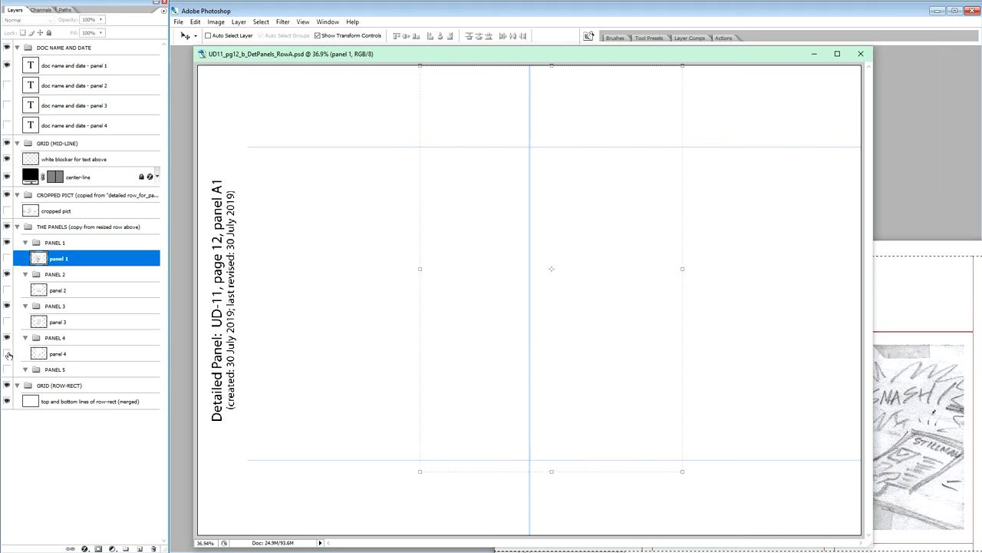
pyautogui.click(6, 354)
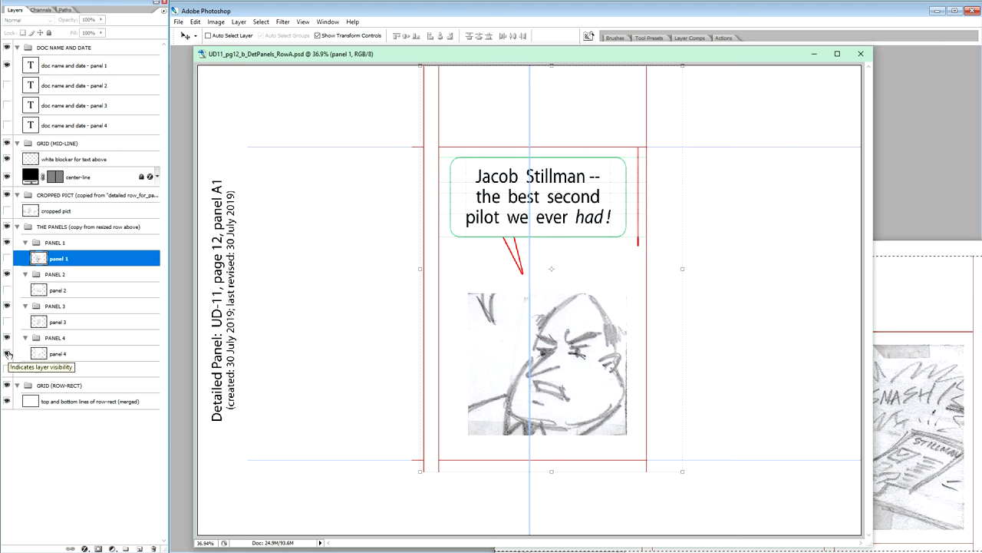
pyautogui.click(65, 374)
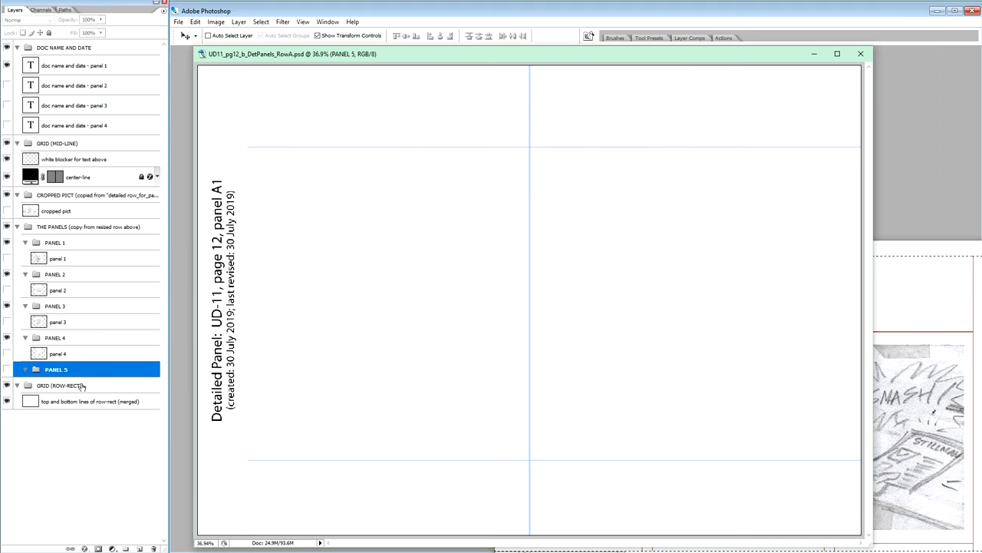
# Step: Delete the PANEL 5 group only, keeping its contents, and hide the blue center line
pyautogui.press('Delete')
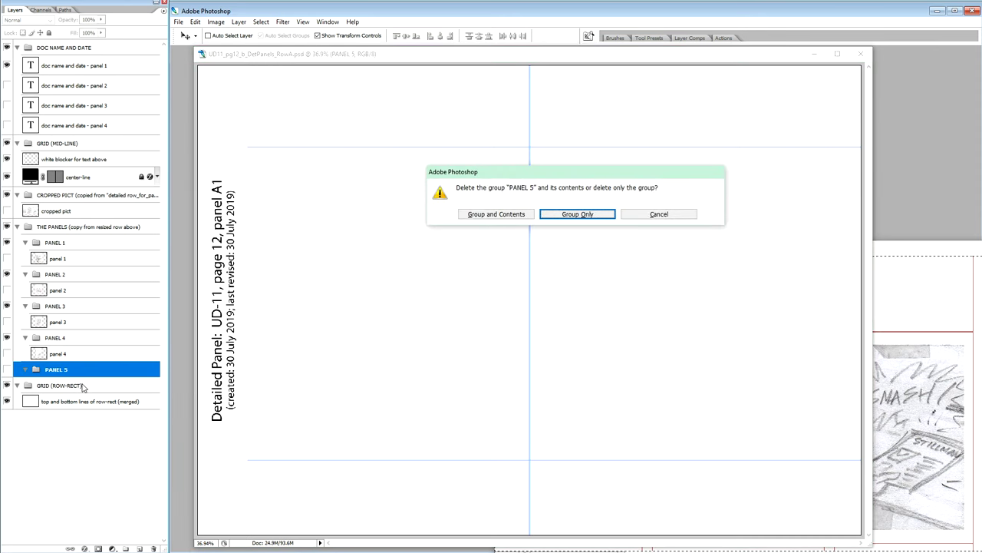
pyautogui.click(575, 218)
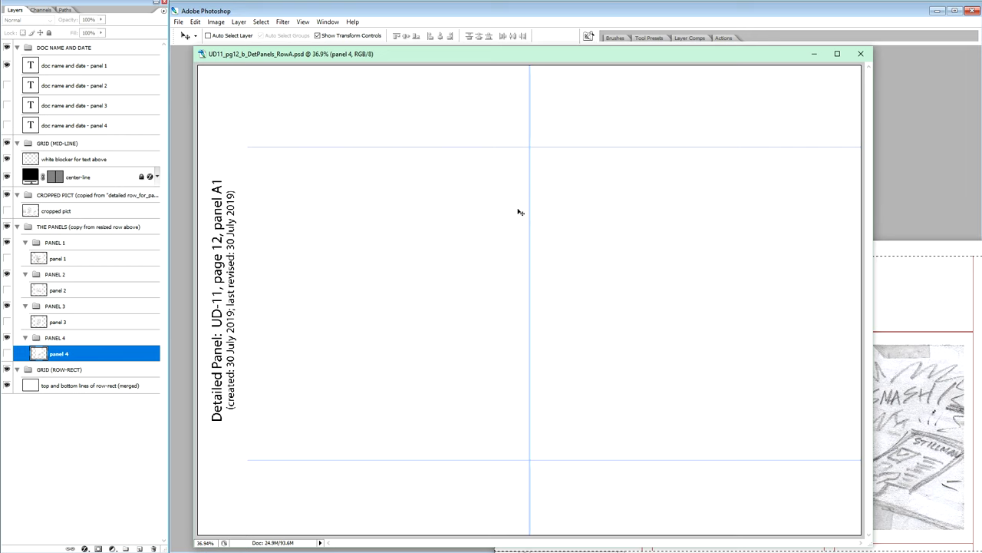
pyautogui.click(6, 177)
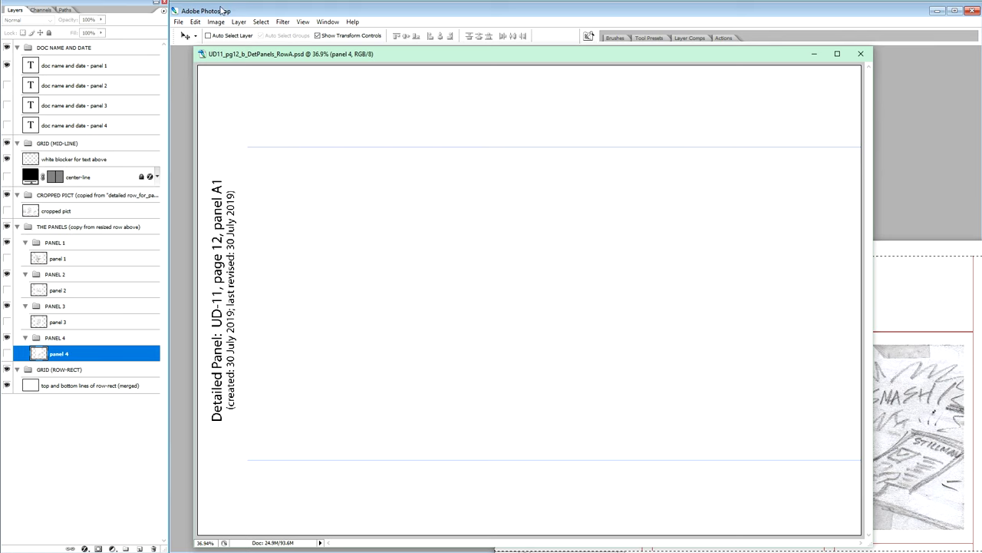
# Step: Hide PANEL 4, select the panel A1 title layer, and show and select the 'panel 1' sketch
pyautogui.click(7, 337)
pyautogui.click(91, 68)
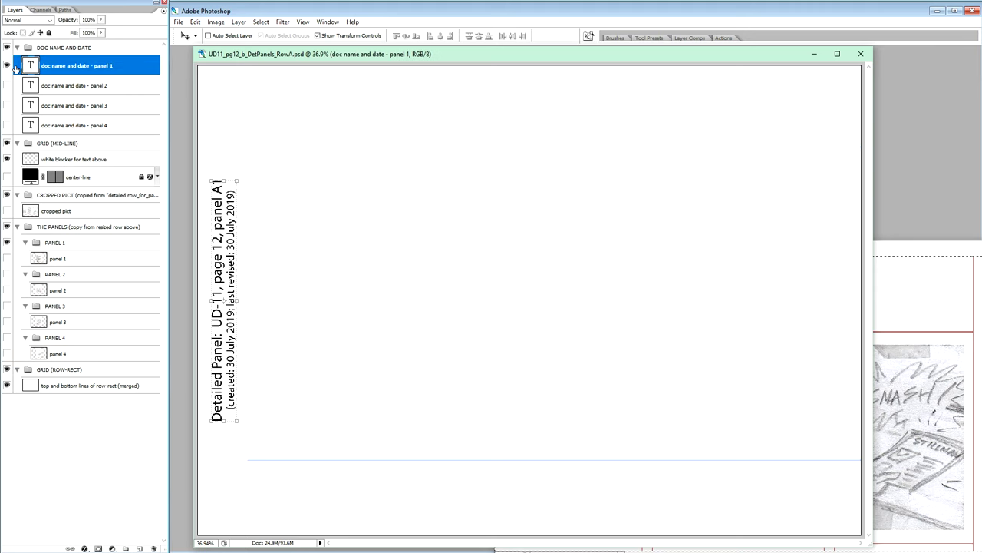
pyautogui.click(7, 259)
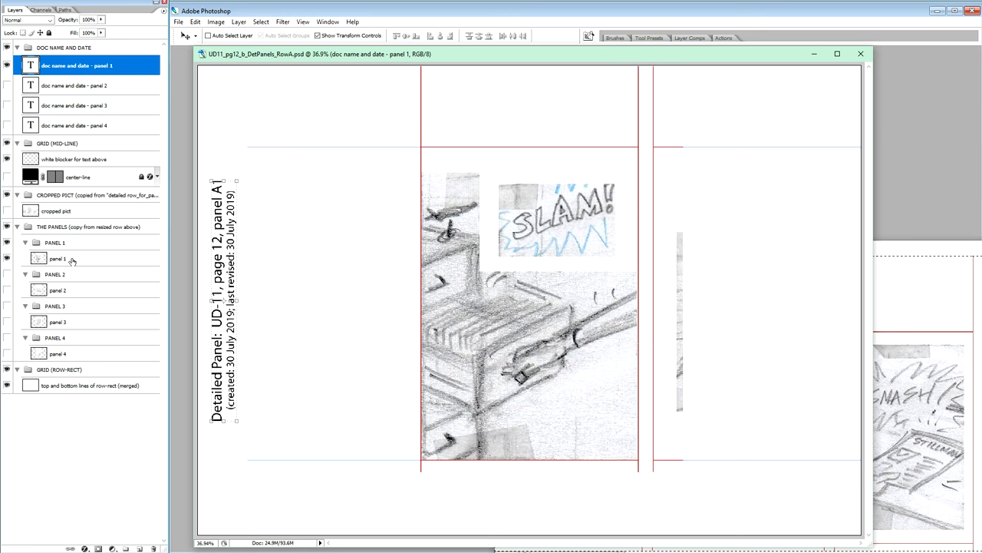
pyautogui.click(82, 257)
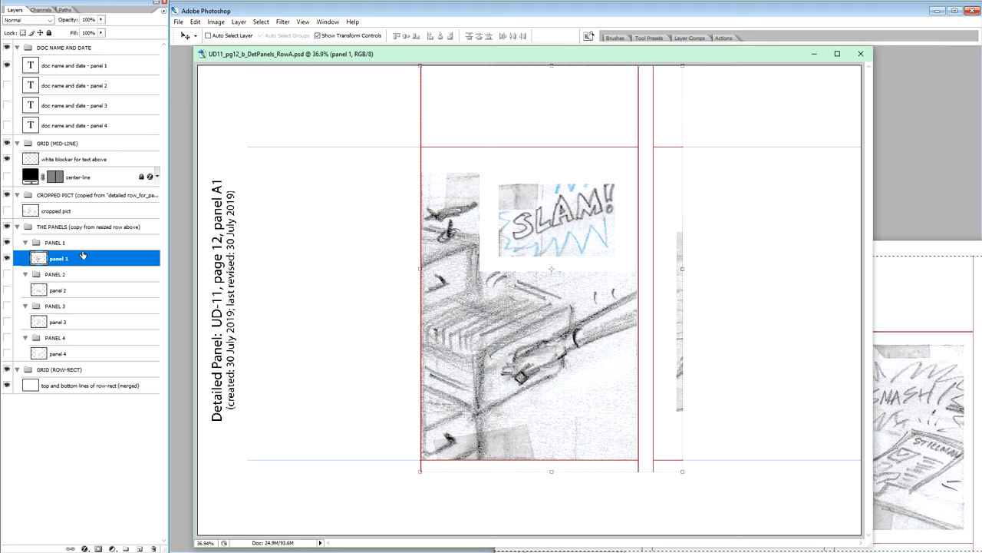
# Step: Export the view with Save for Web as PNG-8, accepting the size warning and keeping the preset
pyautogui.hotkey('ctrl', 'alt', 'shift', 's')
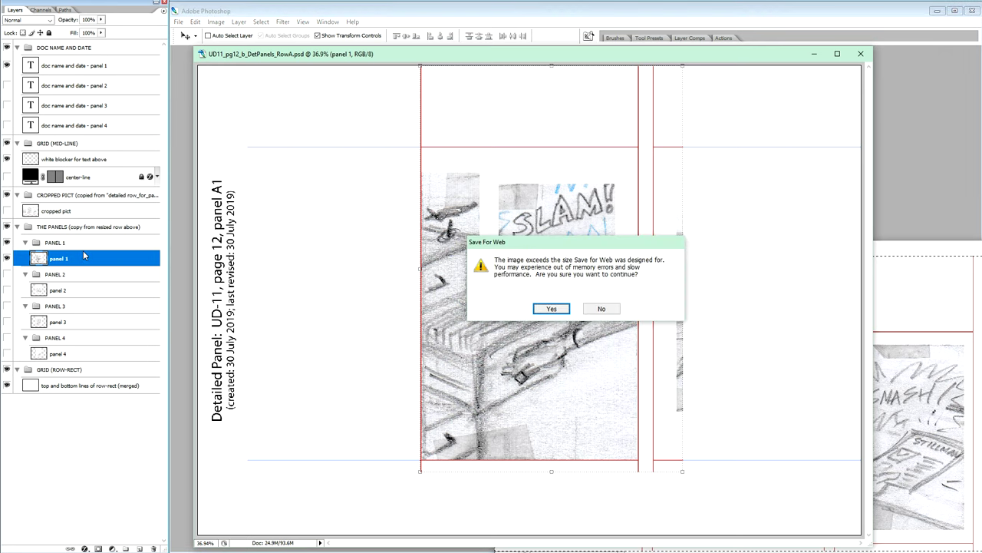
pyautogui.click(554, 311)
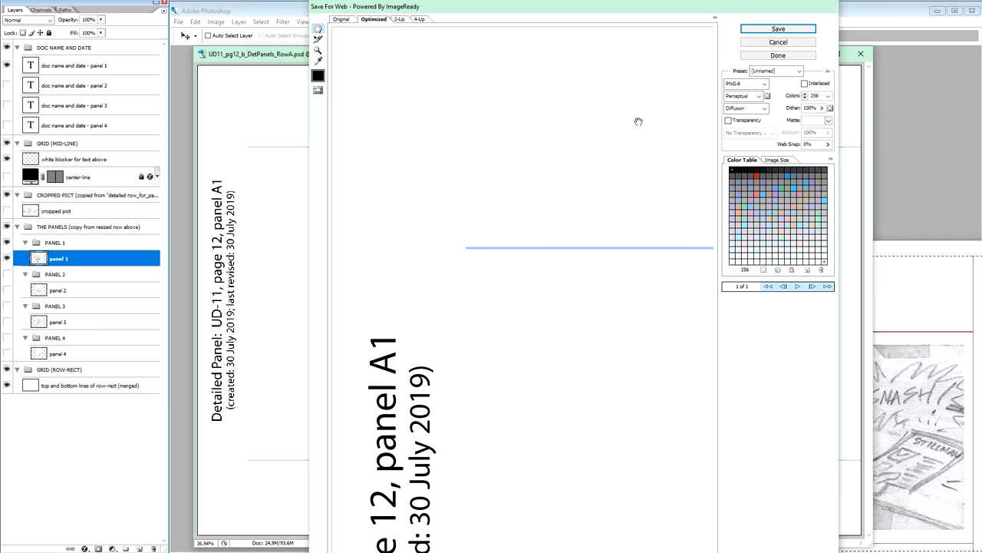
pyautogui.click(800, 72)
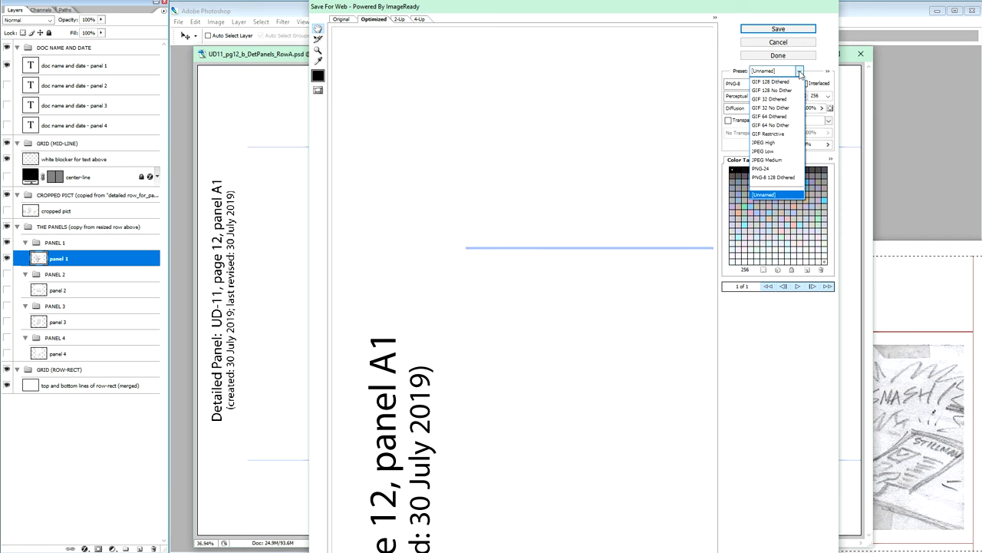
pyautogui.click(800, 71)
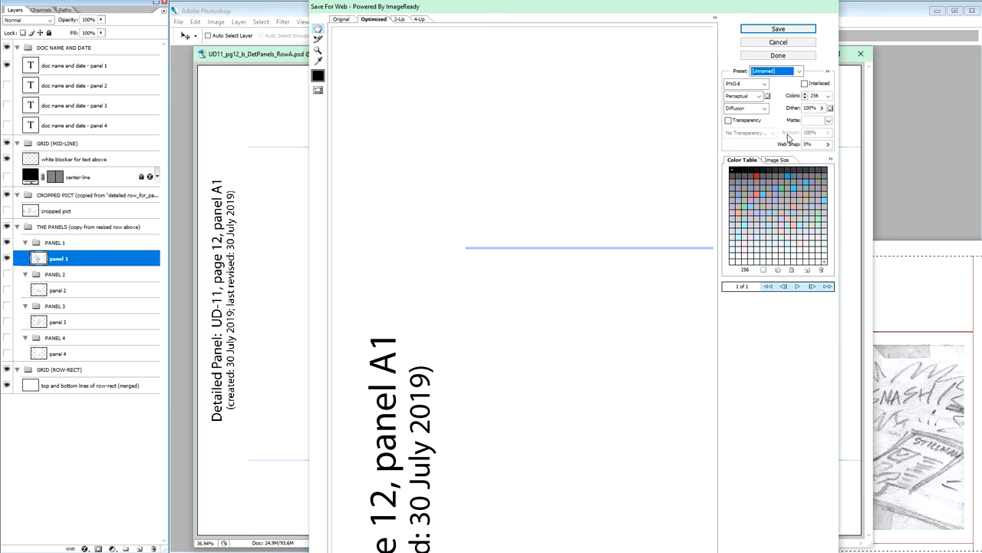
pyautogui.click(791, 30)
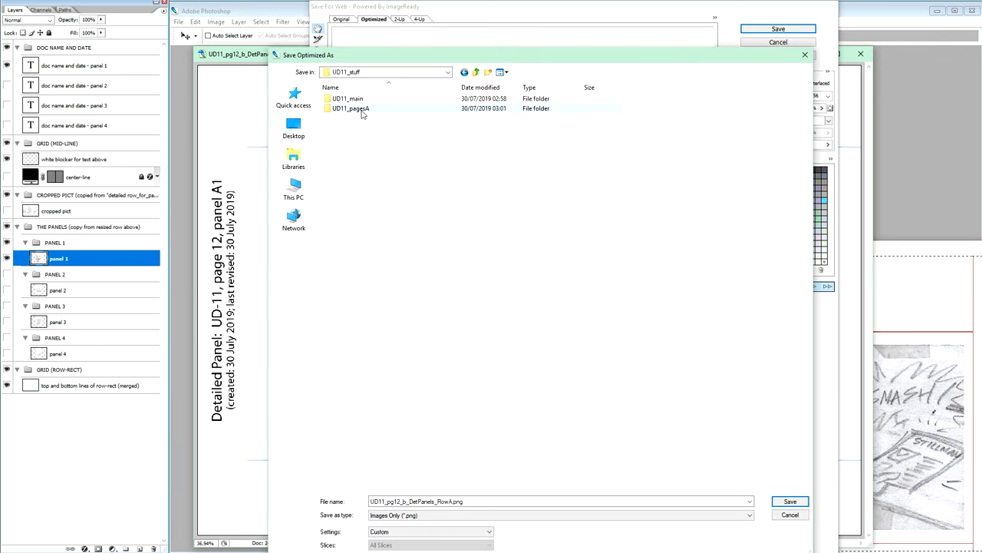
# Step: Save as UD11_pg12_DetPanelA1.png in UD11_pagesA\pg12\03_DetailedRows_A3M\RowA\2_Panels, replacing the existing file
pyautogui.doubleClick(363, 110)
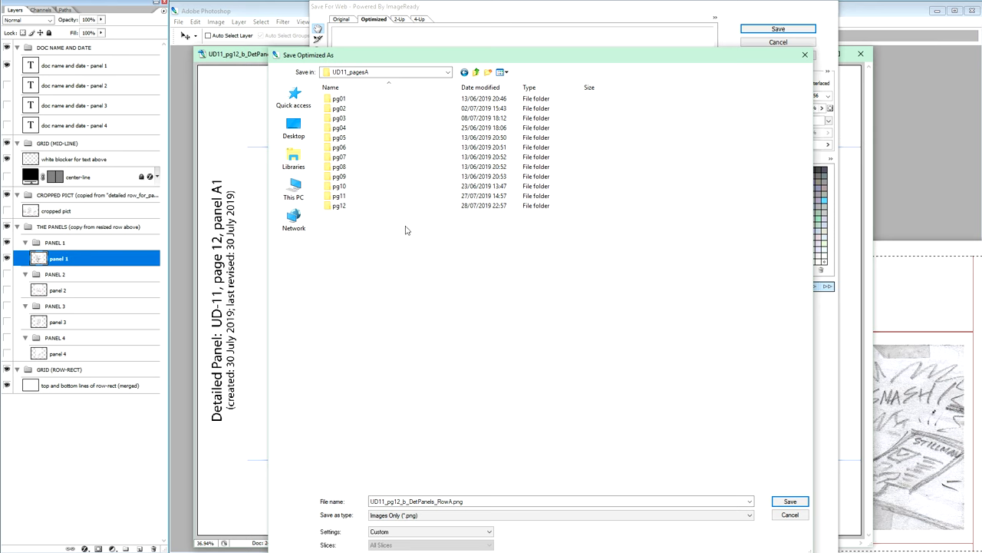
pyautogui.doubleClick(359, 207)
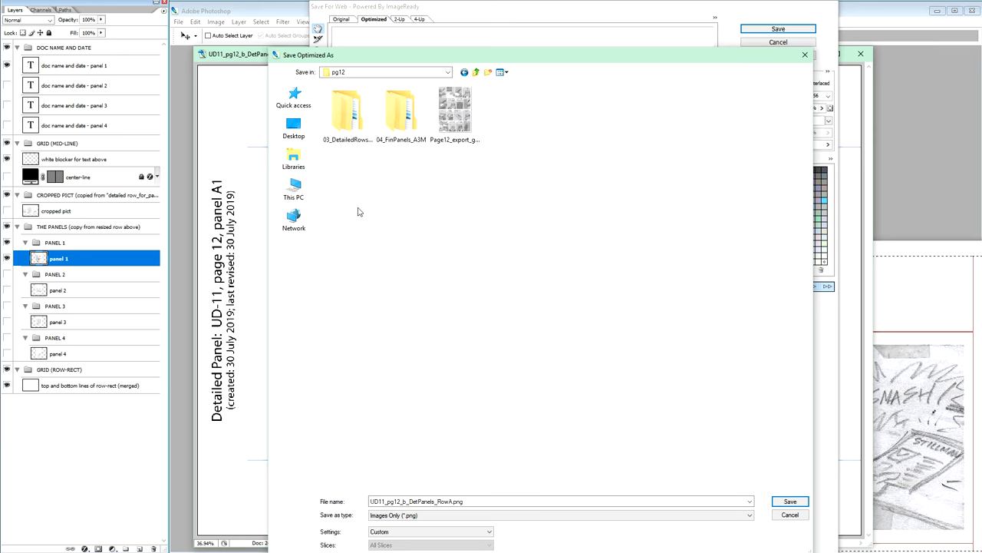
pyautogui.doubleClick(349, 113)
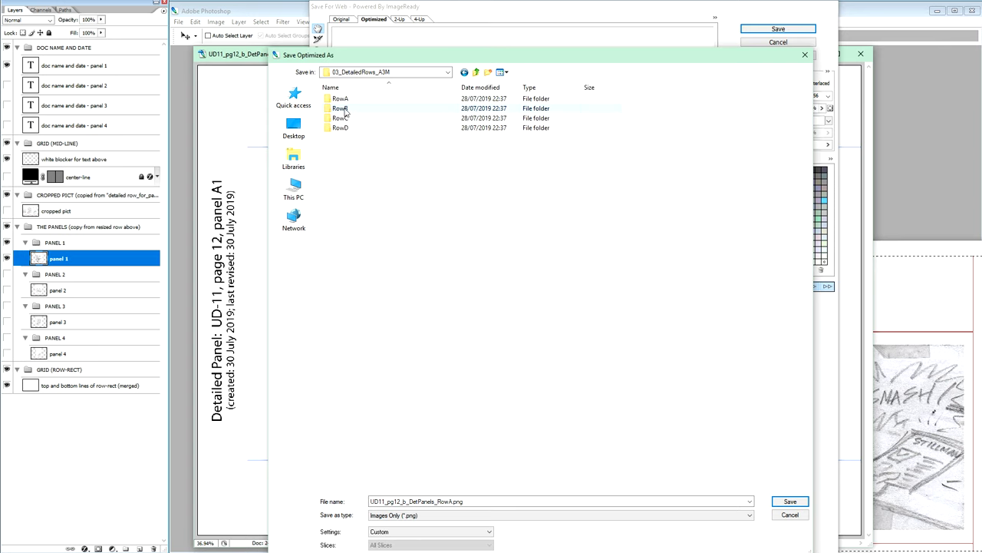
pyautogui.doubleClick(344, 102)
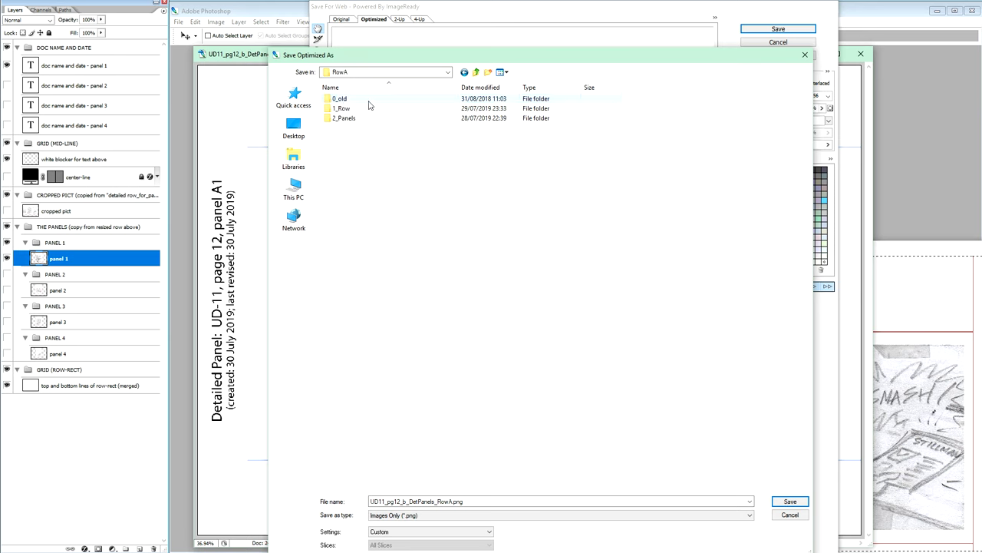
pyautogui.doubleClick(356, 120)
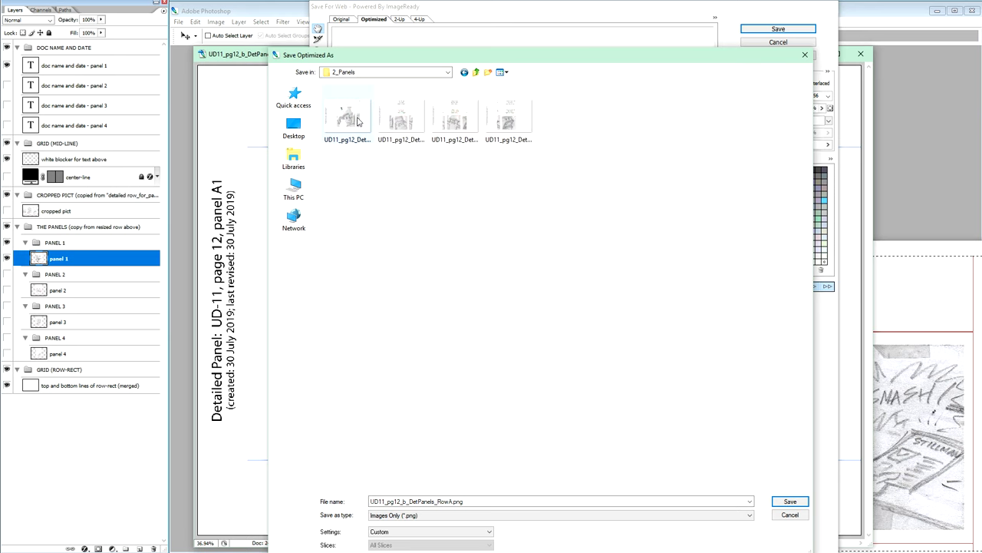
pyautogui.click(349, 122)
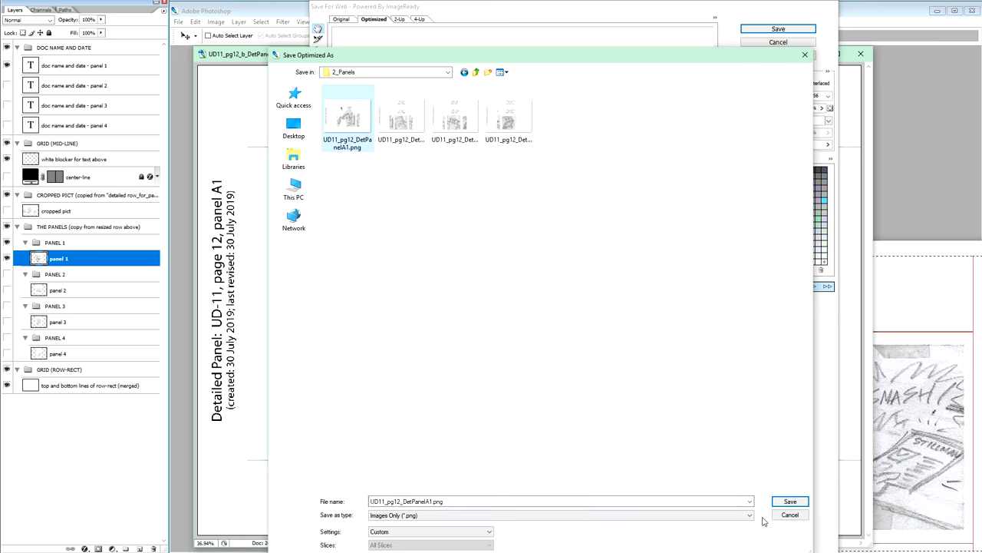
pyautogui.click(790, 502)
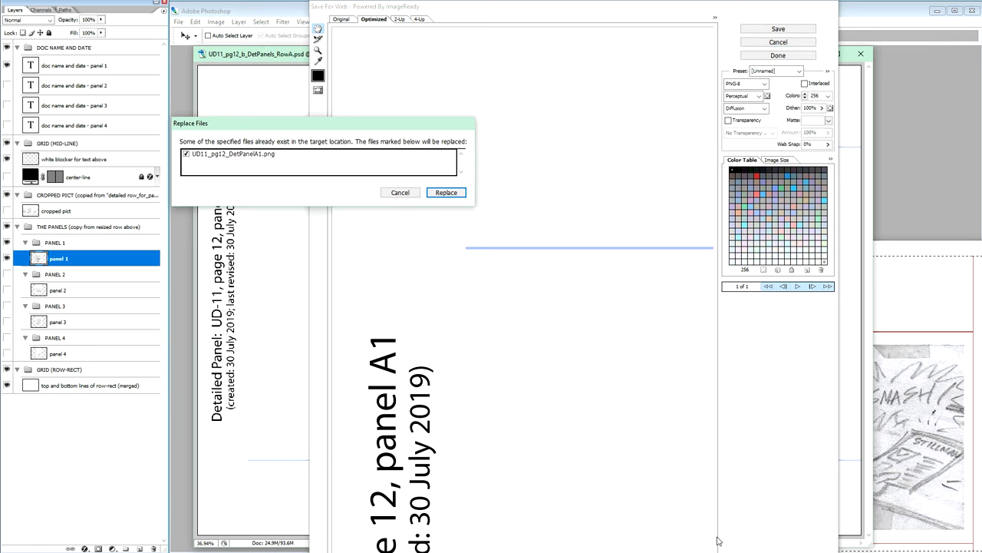
pyautogui.press('Return')
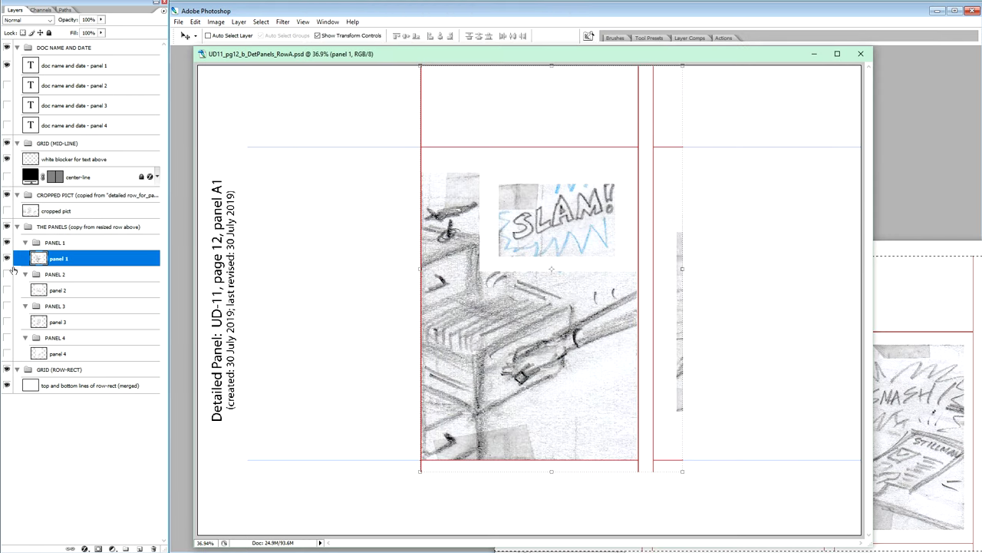
# Step: Hide the panel 1 sketch and A1 title, then show the panel A2 title and panel 2 sketch
pyautogui.click(7, 259)
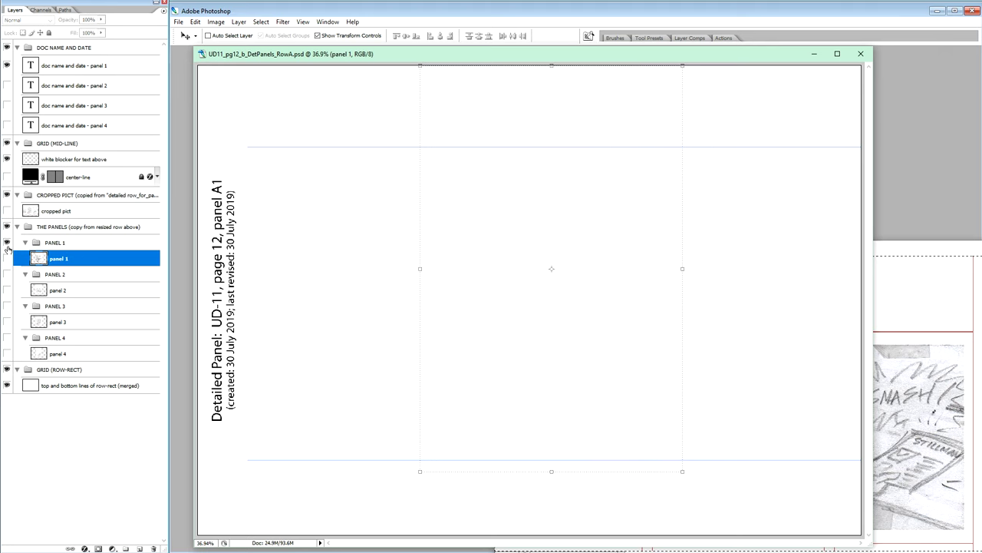
pyautogui.click(7, 68)
pyautogui.click(7, 85)
pyautogui.click(79, 86)
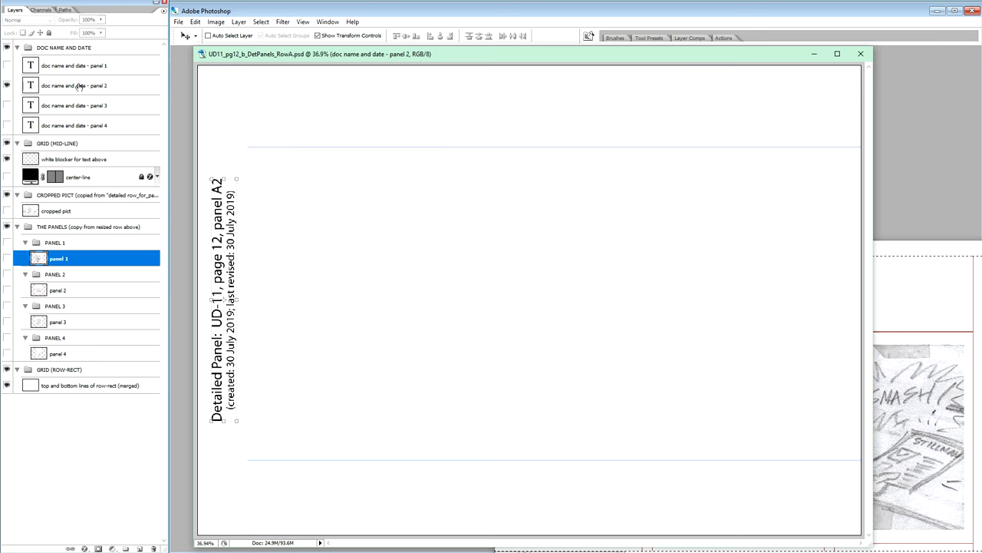
pyautogui.click(7, 291)
pyautogui.click(65, 291)
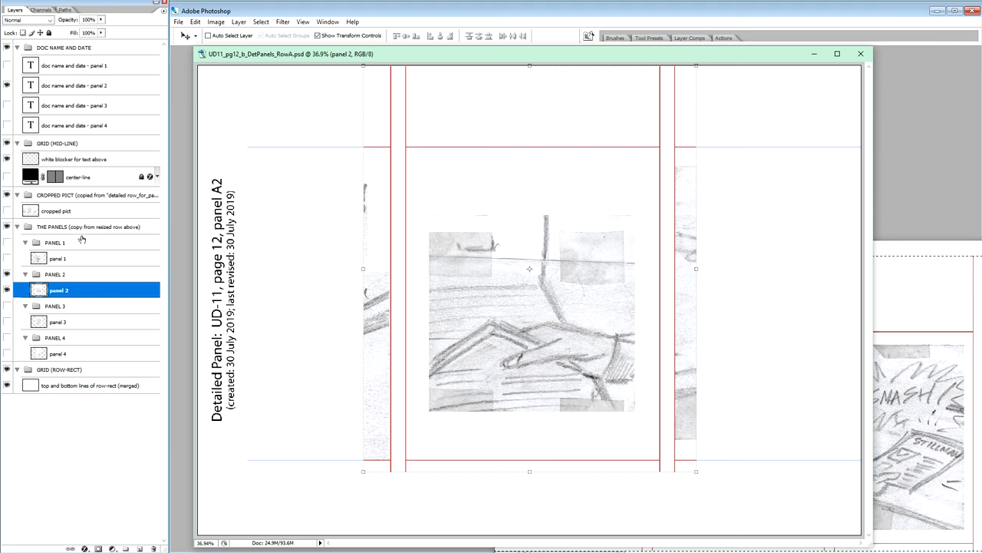
pyautogui.click(6, 290)
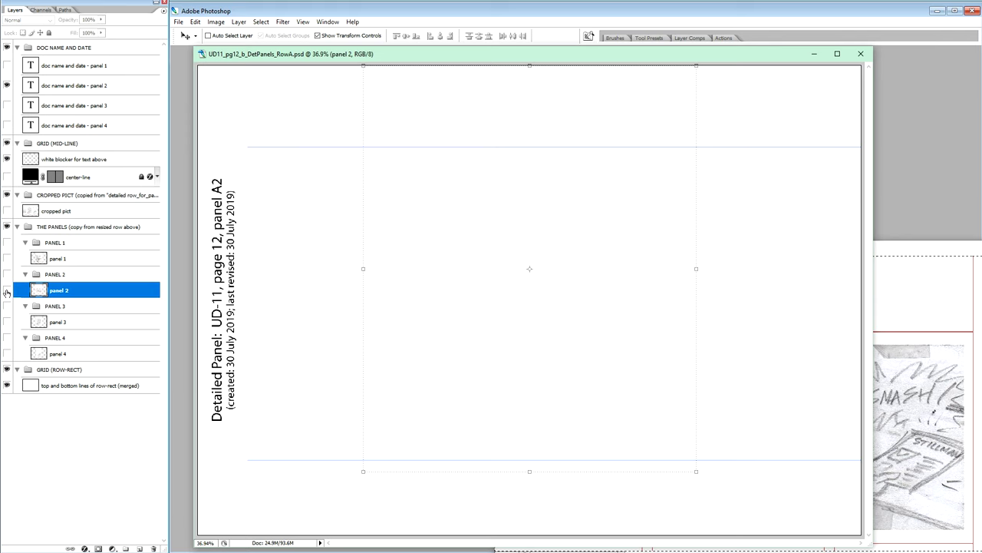
pyautogui.click(6, 291)
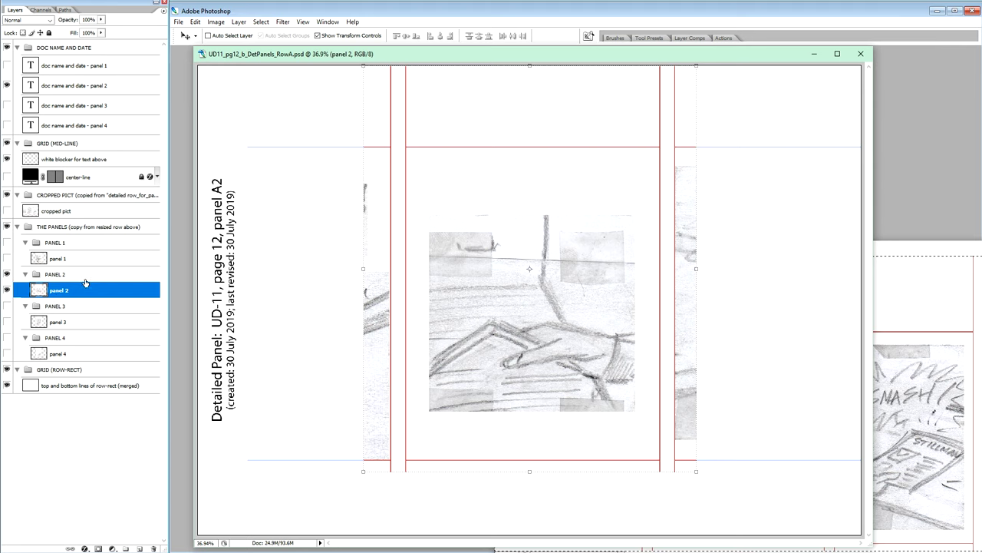
# Step: Hide the PANEL 2 group, leaving only the panel A2 title and its dates on the page
pyautogui.click(7, 274)
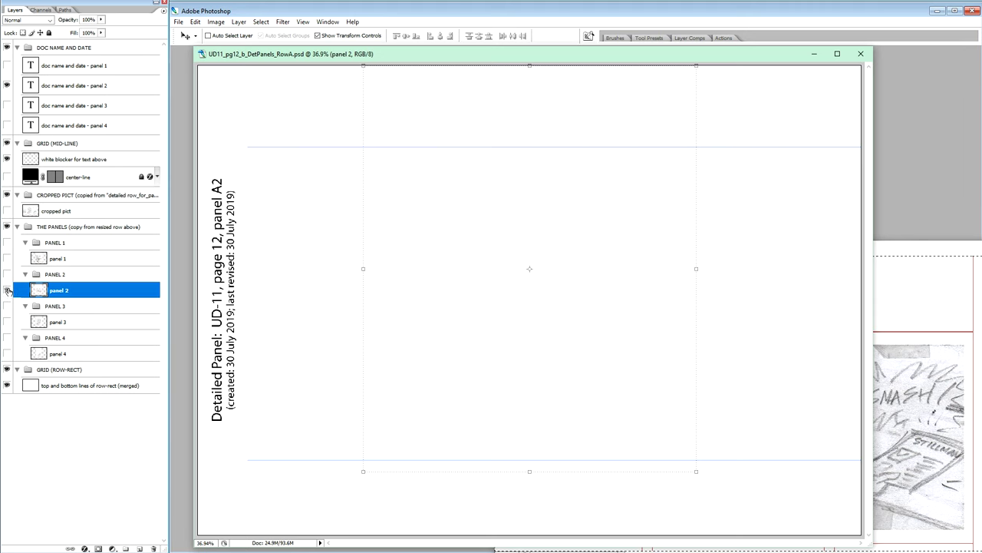
# Step: Turn on the 'panel 2' layer's visibility to show the sketch with its red frame lines
pyautogui.click(7, 290)
pyautogui.click(7, 290)
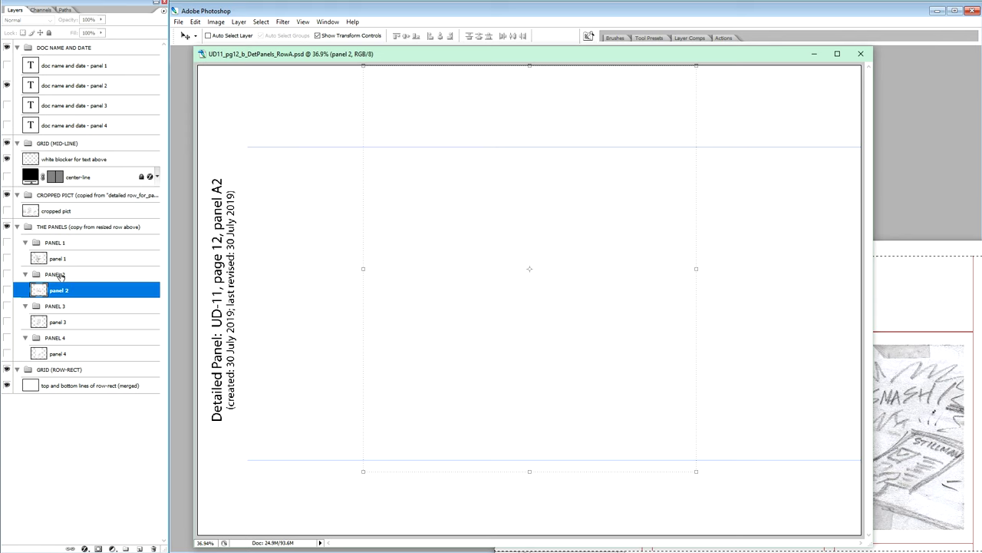
pyautogui.click(6, 290)
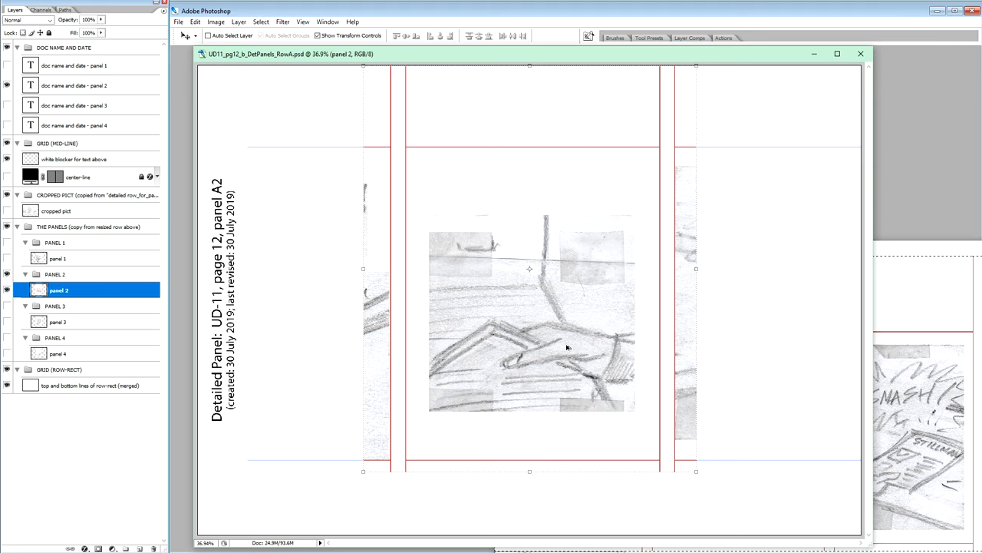
# Step: Save panel 2 for web as a PNG, overwriting UD11_pg12_DetPanelA2.png in 2_Panels
pyautogui.hotkey('ctrl', 'alt', 'shift', 's')
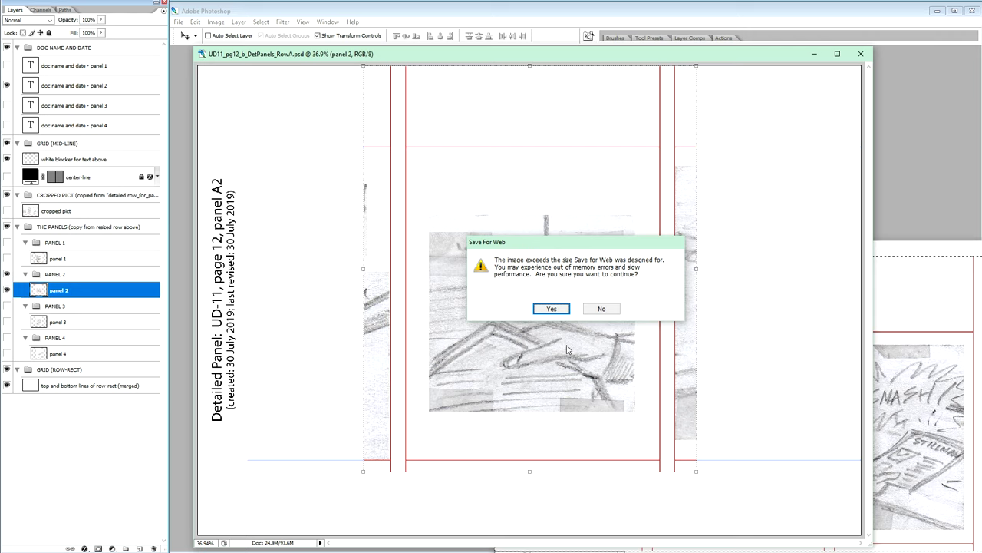
pyautogui.press('Return')
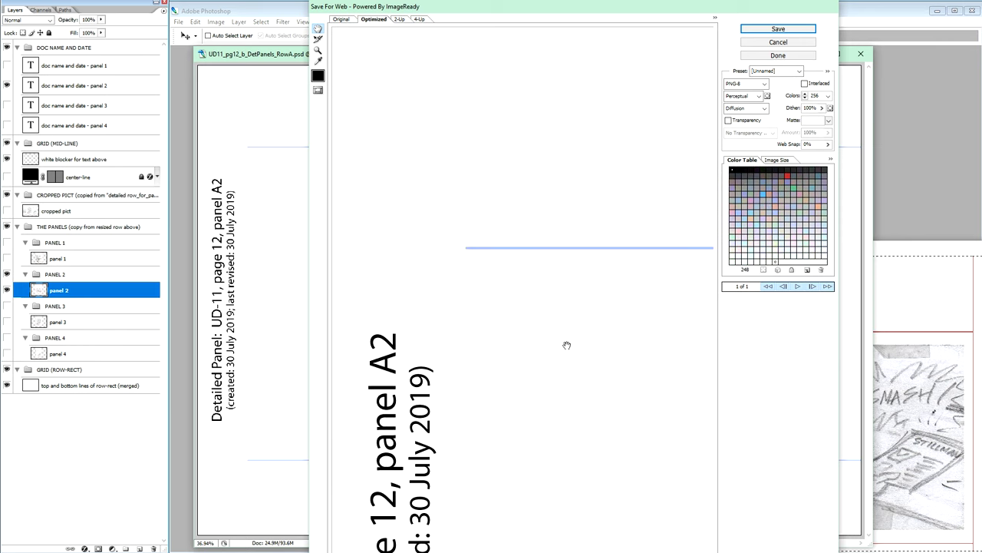
pyautogui.press('Return')
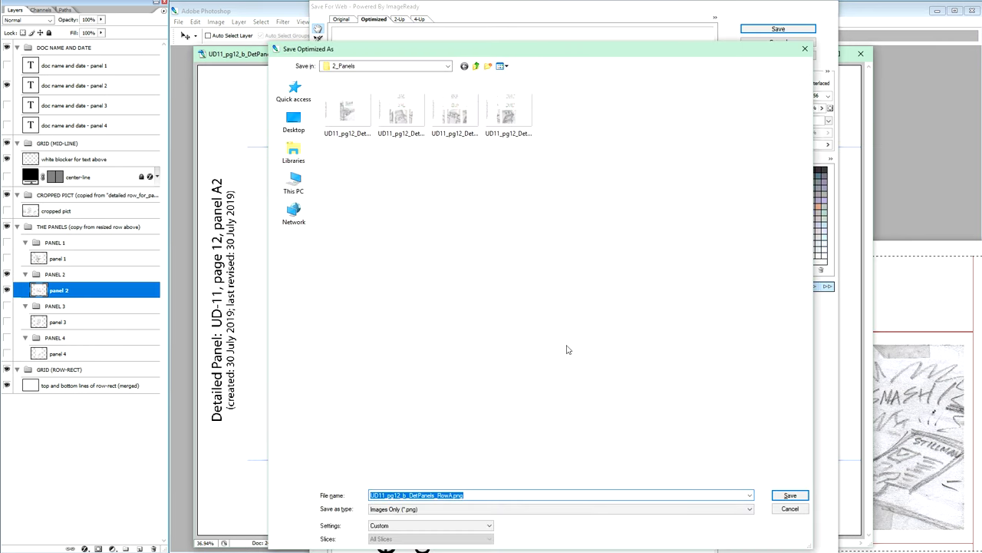
pyautogui.click(400, 117)
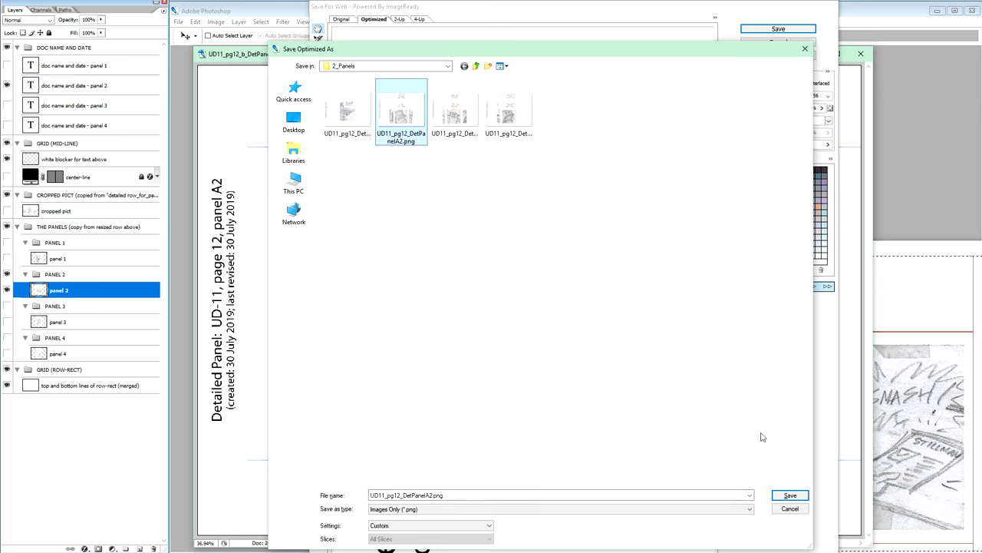
pyautogui.click(790, 495)
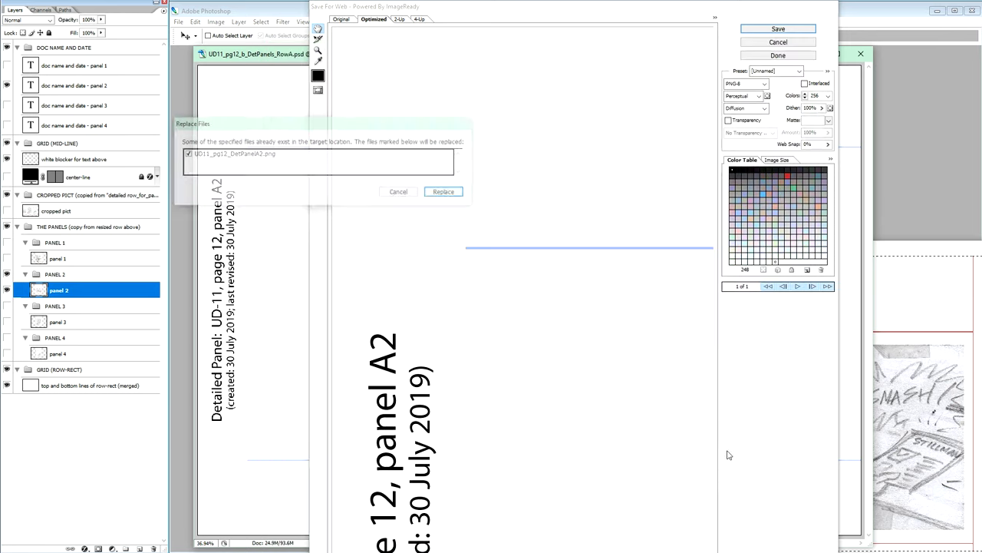
pyautogui.press('Return')
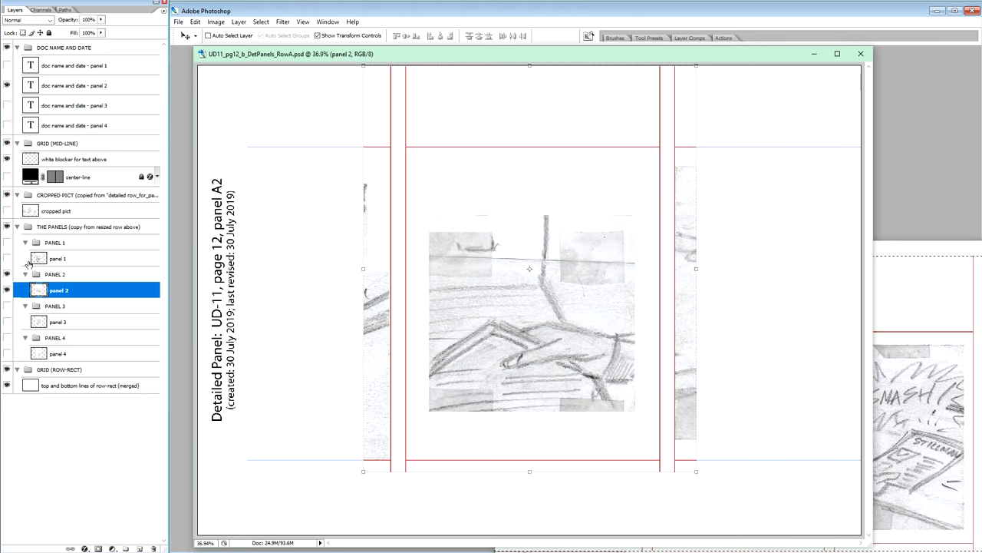
# Step: Swap the visible name-and-date label from panel A2 to panel A3
pyautogui.click(7, 86)
pyautogui.click(7, 105)
pyautogui.click(74, 106)
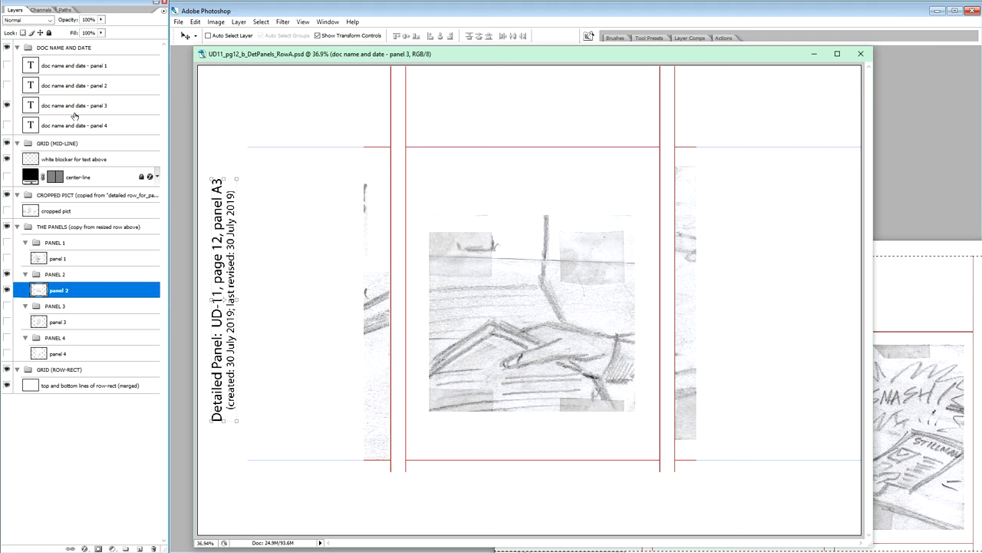
# Step: Hide the PANEL 2 group, show panel 3's sketch and red frame, and launch Save for Web
pyautogui.click(6, 291)
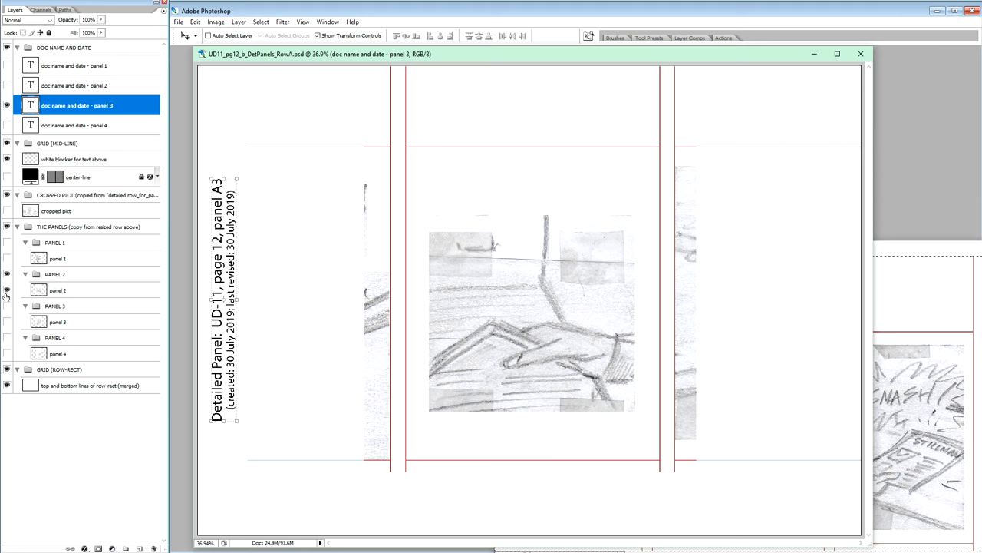
pyautogui.click(6, 291)
pyautogui.click(7, 274)
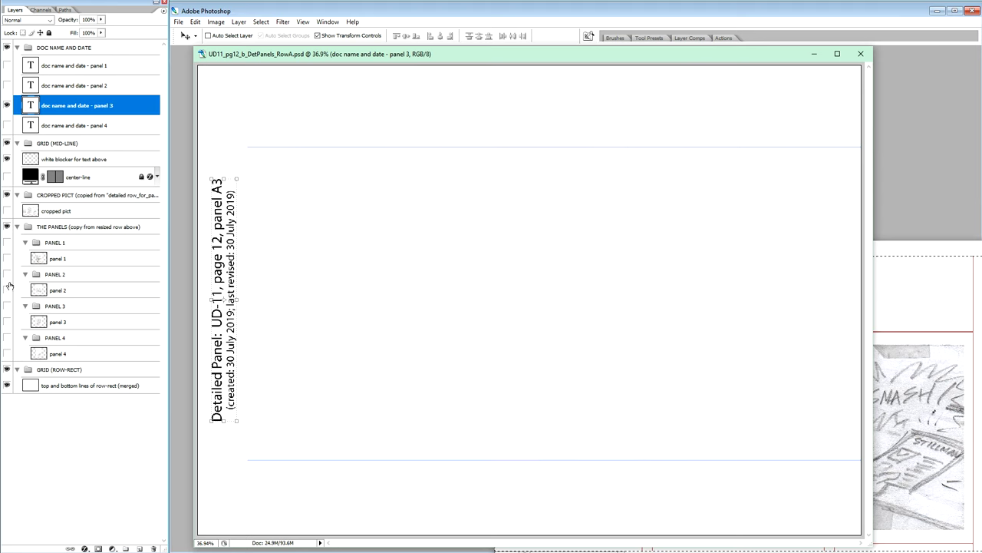
pyautogui.click(6, 322)
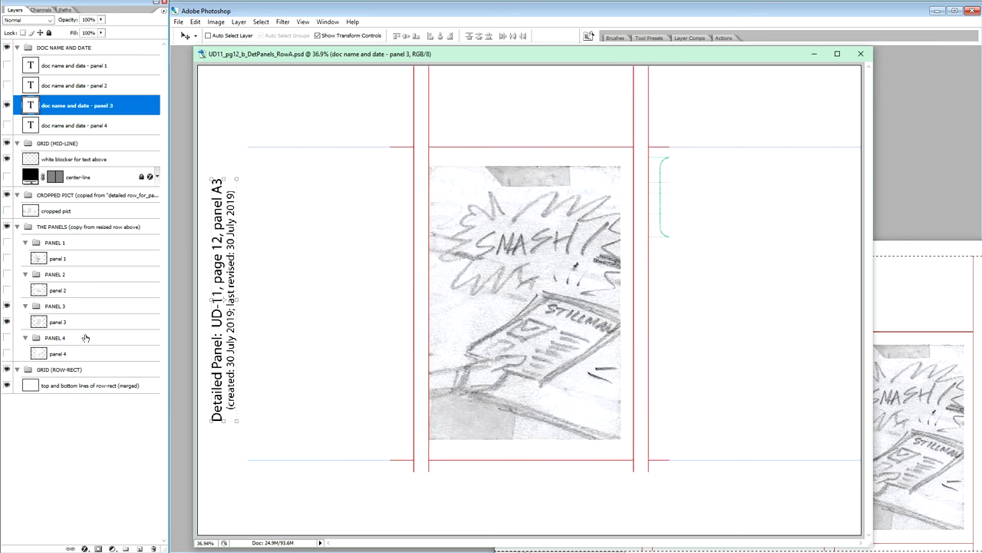
pyautogui.click(68, 323)
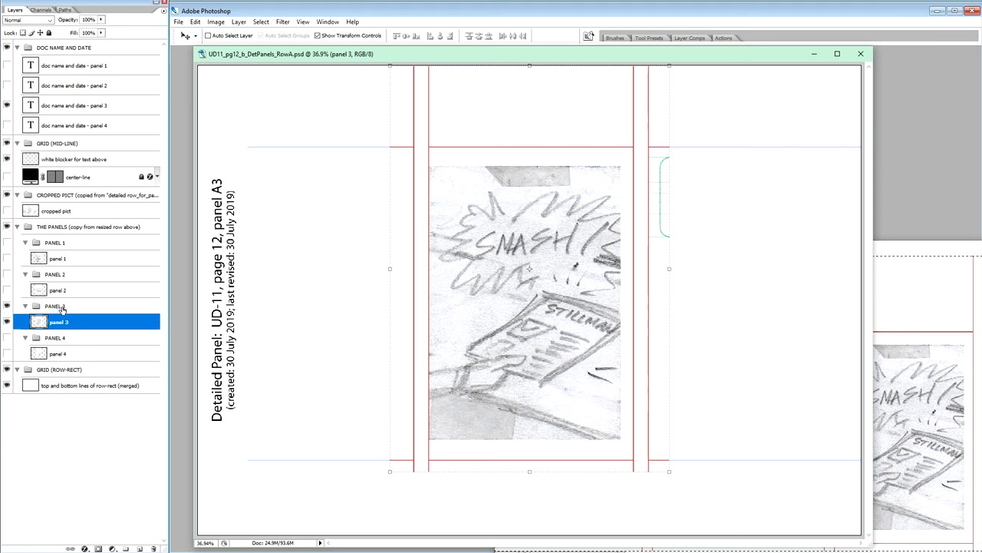
pyautogui.hotkey('ctrl', 'alt', 'shift', 's')
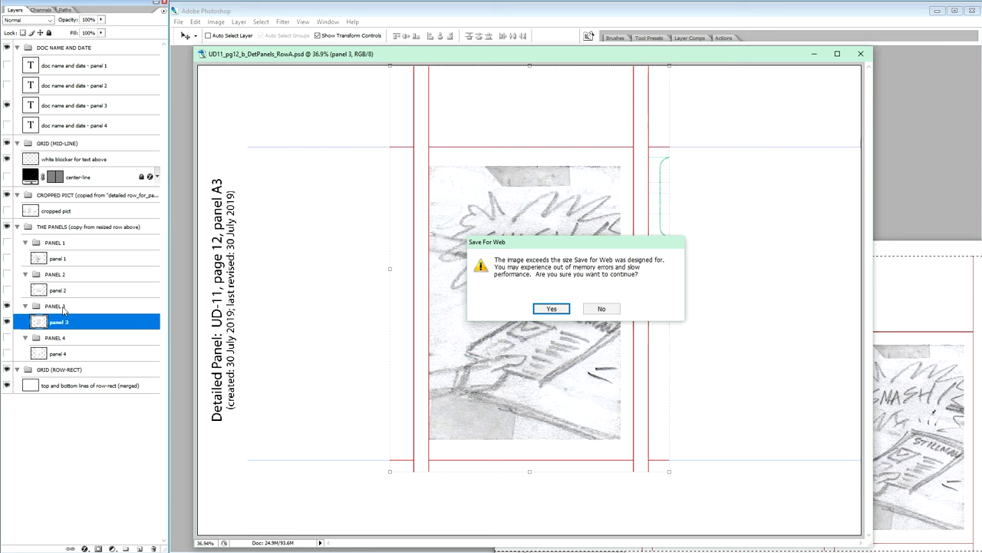
# Step: Past the size warning, save the web PNG over UD11_pg12_DetPanelA3.png in 2_Panels
pyautogui.press('Return')
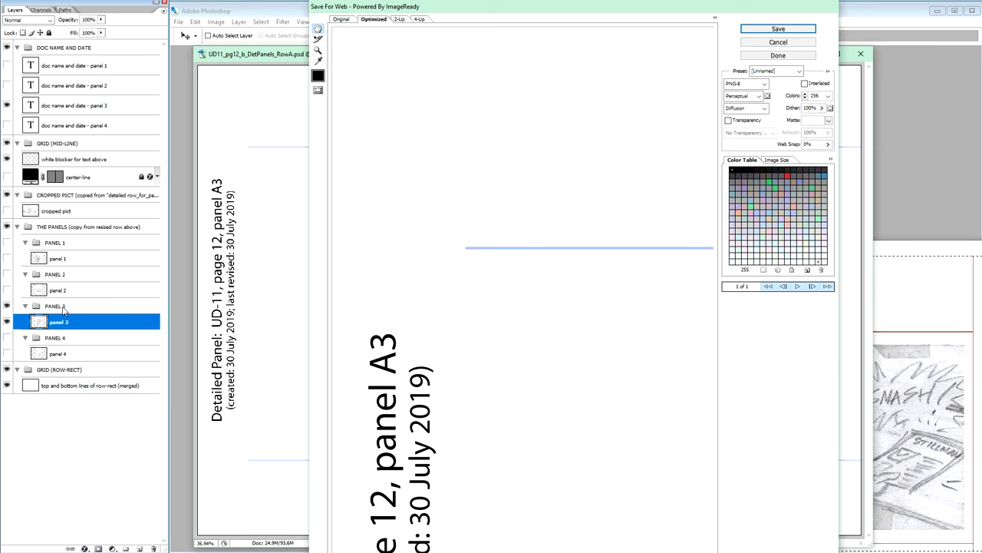
pyautogui.press('Return')
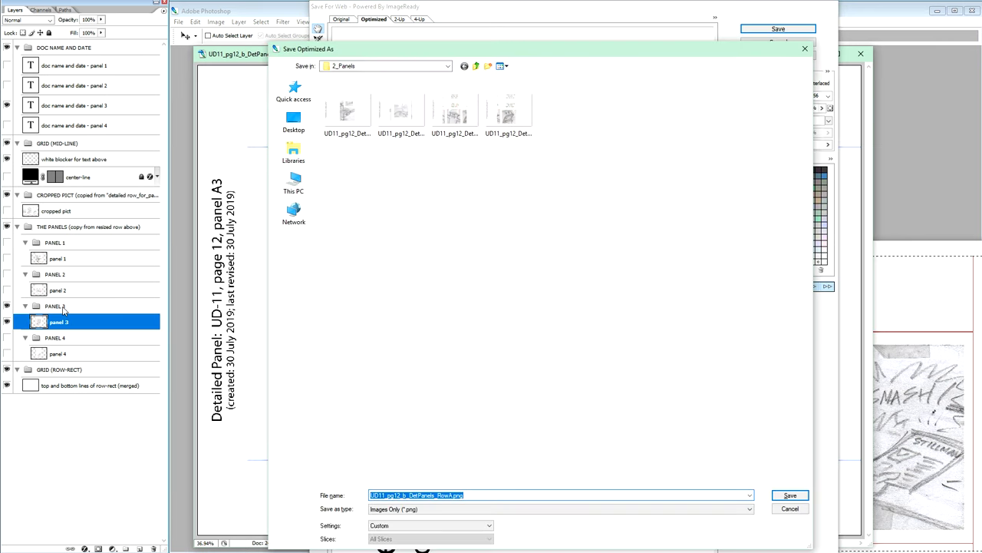
pyautogui.click(455, 111)
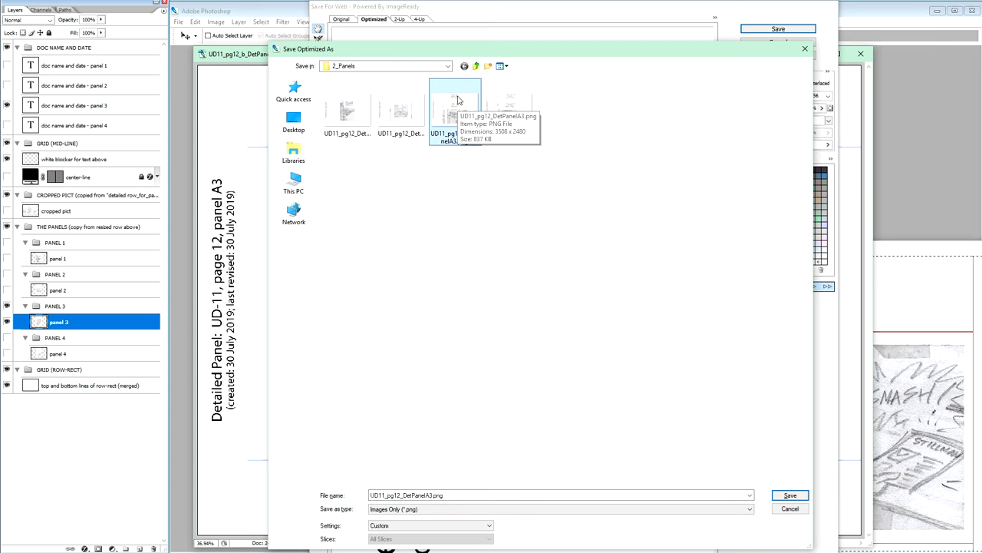
pyautogui.press('Return')
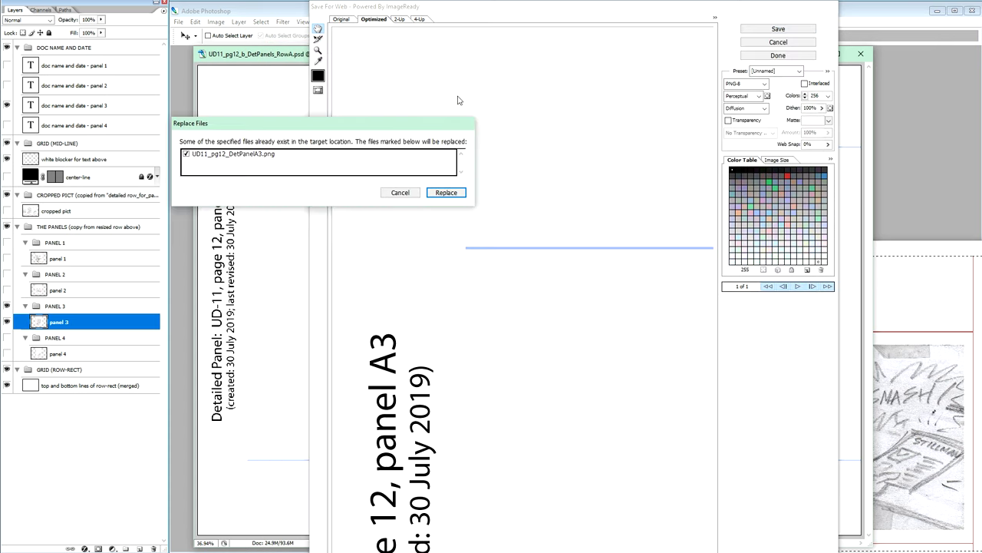
pyautogui.press('Return')
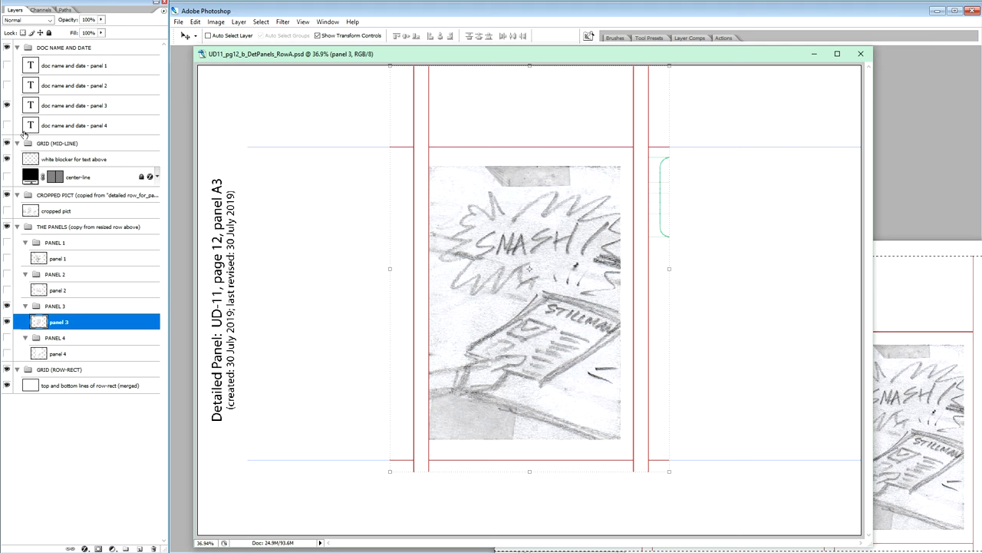
# Step: Swap the visible name-and-date label from panel A3 to panel A4
pyautogui.click(7, 105)
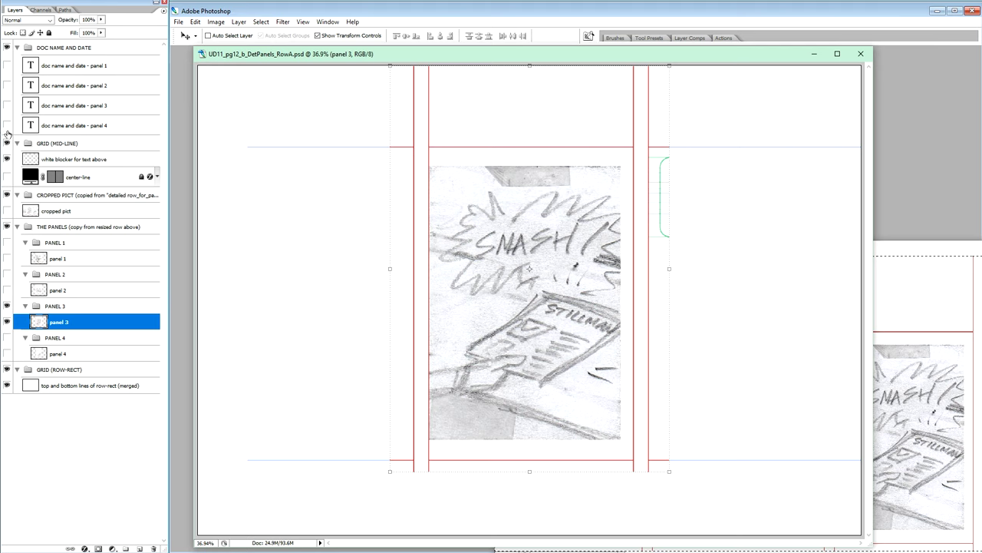
pyautogui.click(7, 125)
pyautogui.click(77, 125)
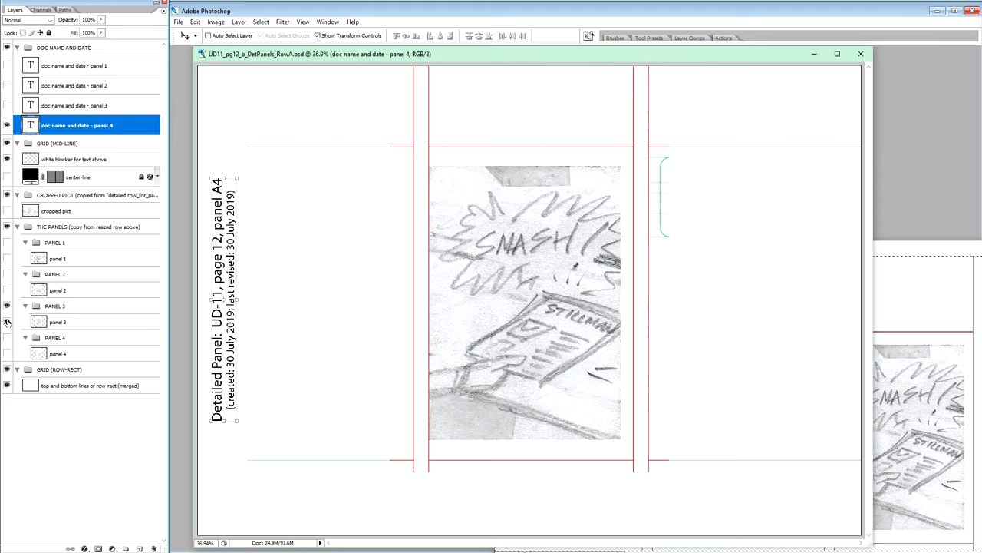
# Step: Show panel 4's sketch and speech balloon instead of panel 3, and open Save for Web past the warning
pyautogui.click(6, 305)
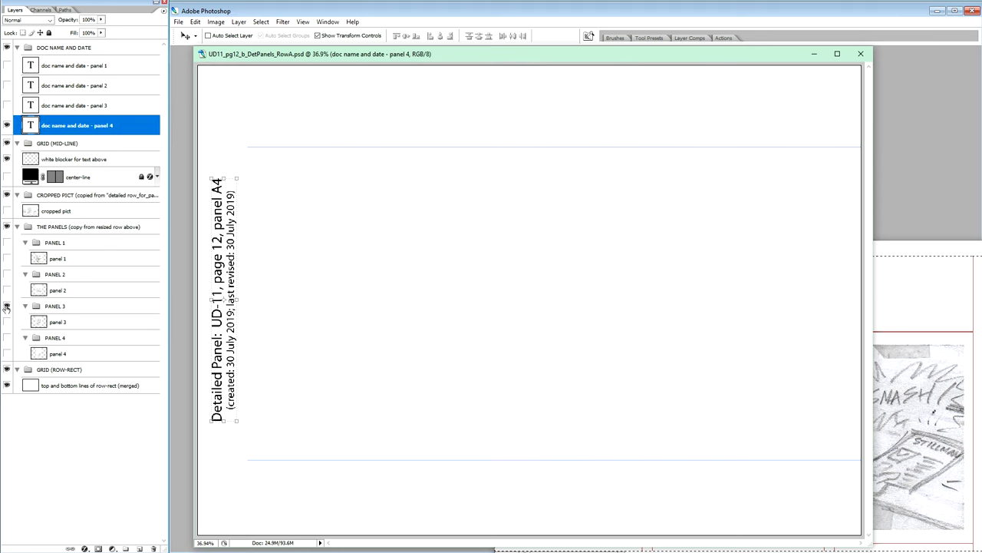
pyautogui.click(7, 353)
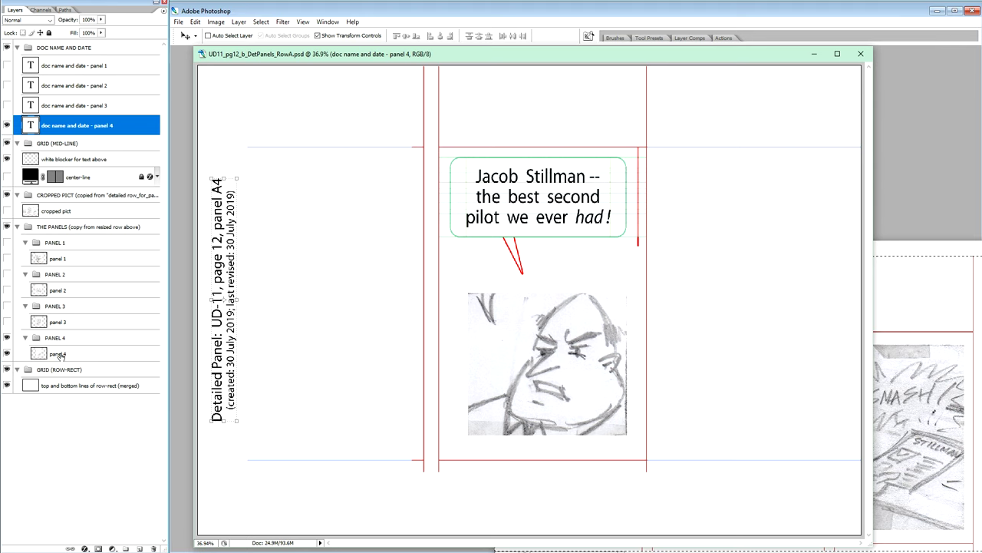
pyautogui.click(61, 354)
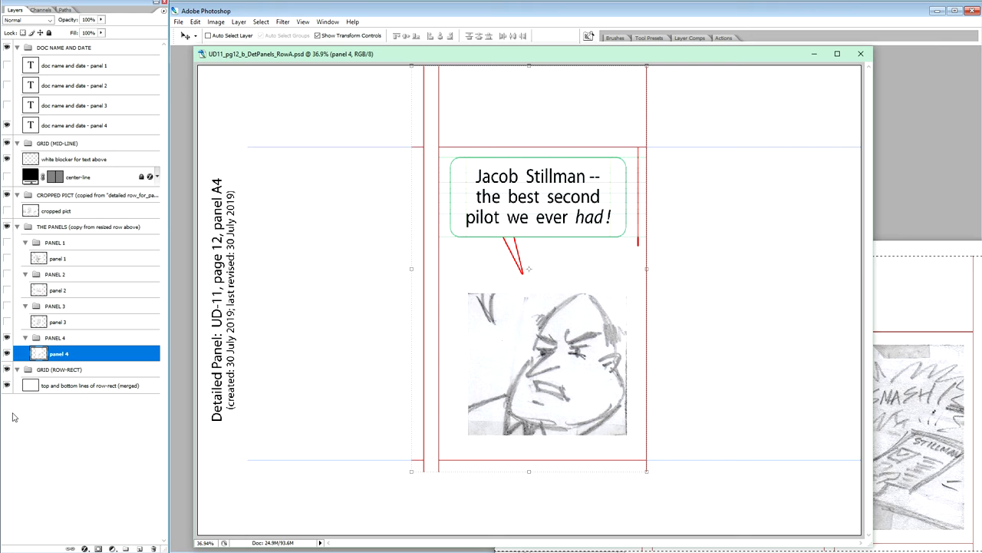
pyautogui.hotkey('ctrl', 'alt', 'shift', 's')
pyautogui.press('Return')
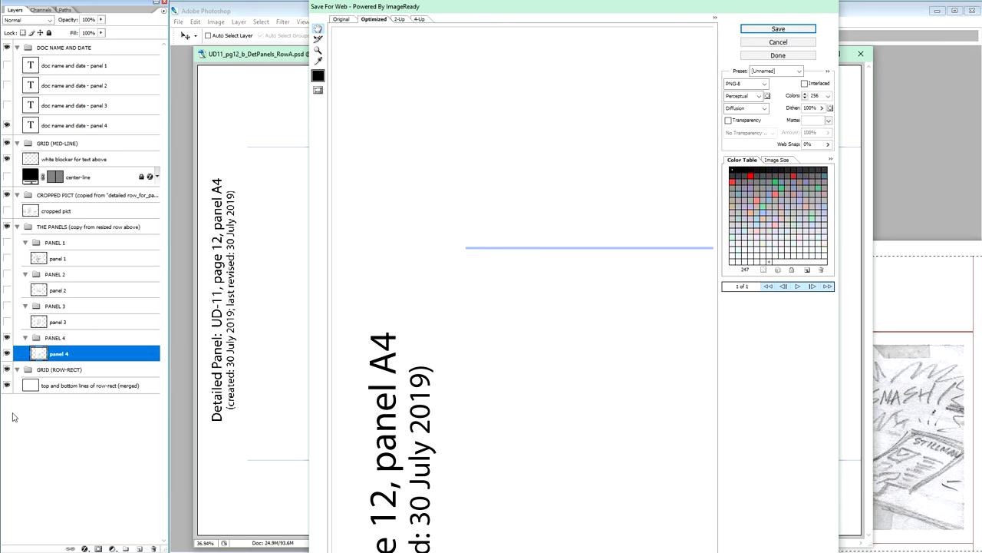
# Step: Save the optimized PNG over the existing UD11_pg12_DetPanelA4.png in 2_Panels
pyautogui.press('Return')
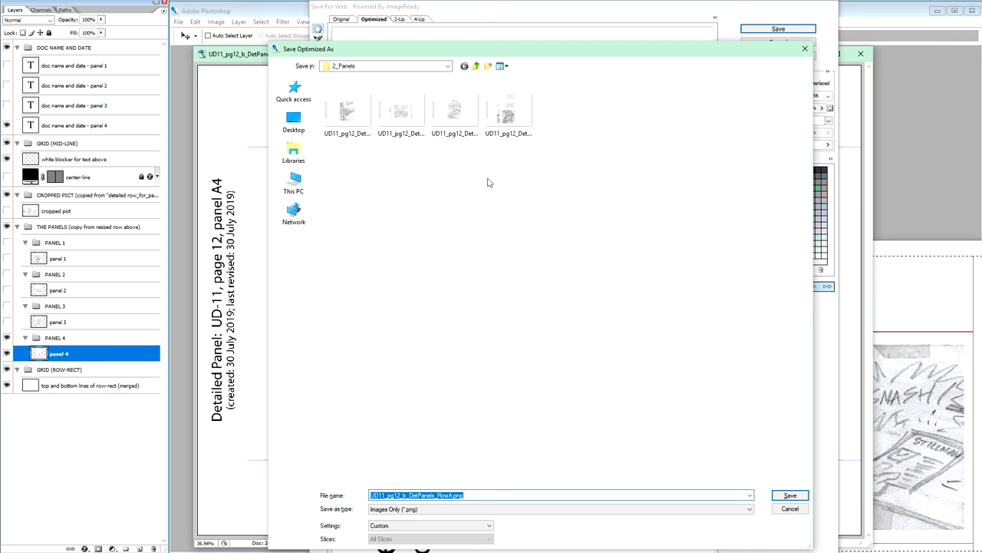
pyautogui.click(510, 122)
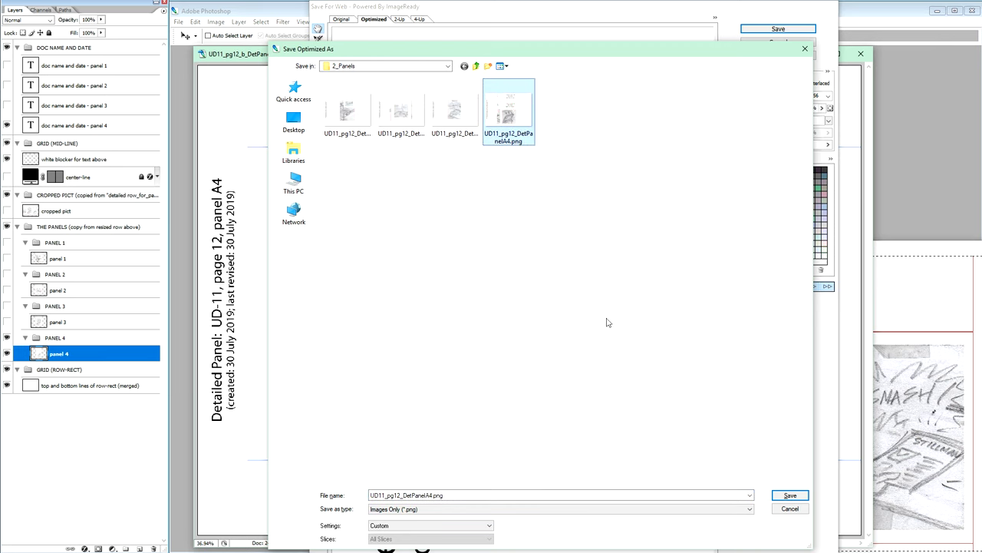
pyautogui.click(790, 495)
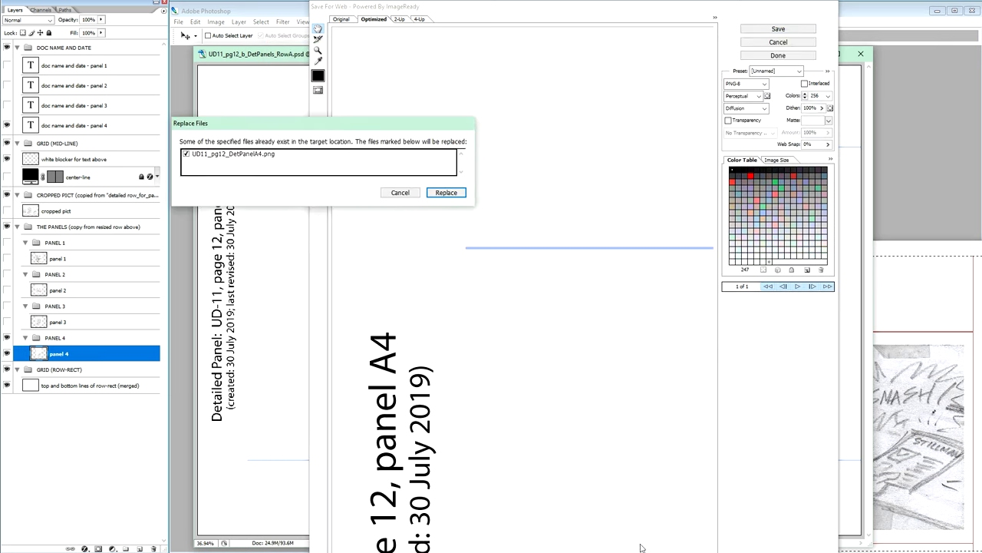
pyautogui.press('Return')
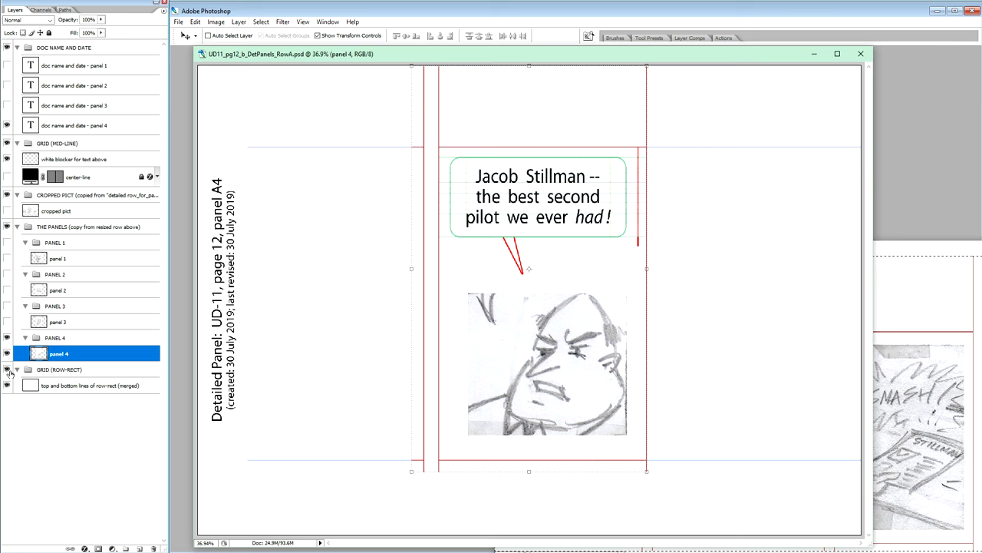
# Step: Hide panel 4 and its title, show panel 1's sketch and title, select it, and minimise Photoshop
pyautogui.click(6, 354)
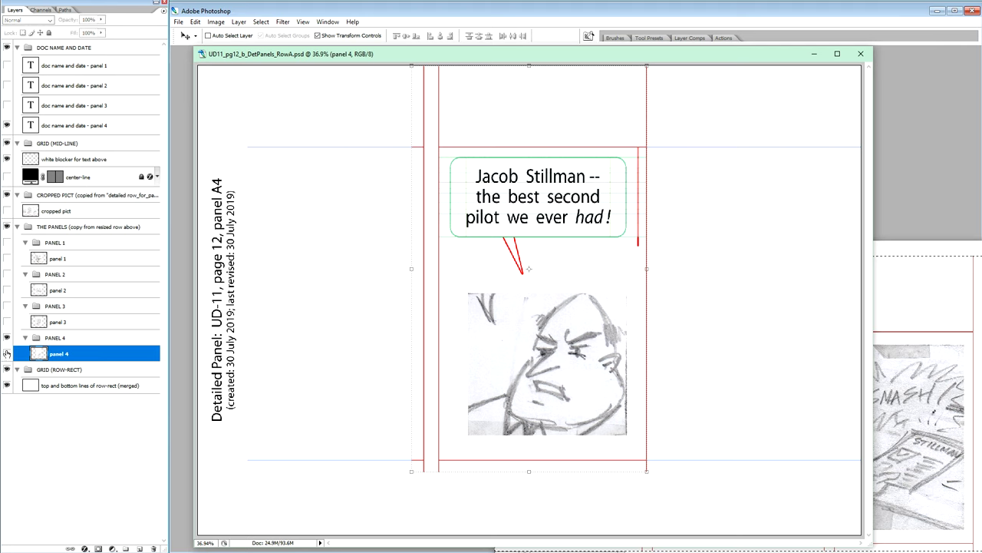
pyautogui.click(9, 257)
pyautogui.click(9, 256)
pyautogui.click(8, 257)
pyautogui.click(6, 67)
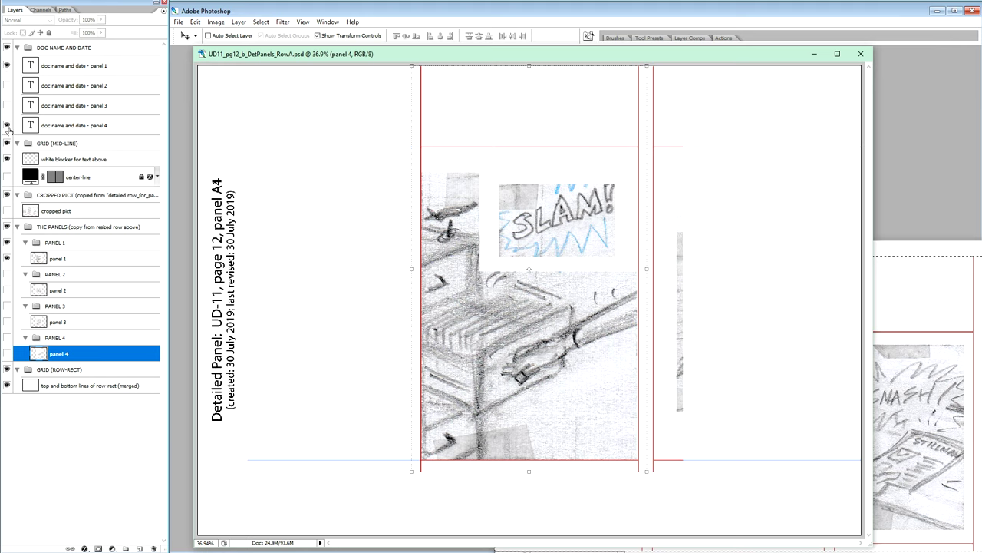
pyautogui.click(8, 127)
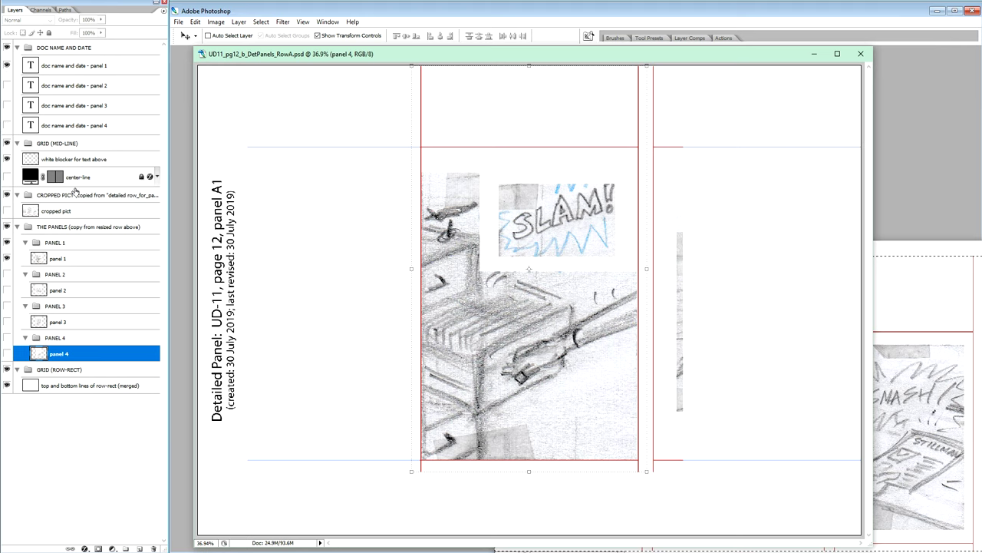
pyautogui.click(121, 258)
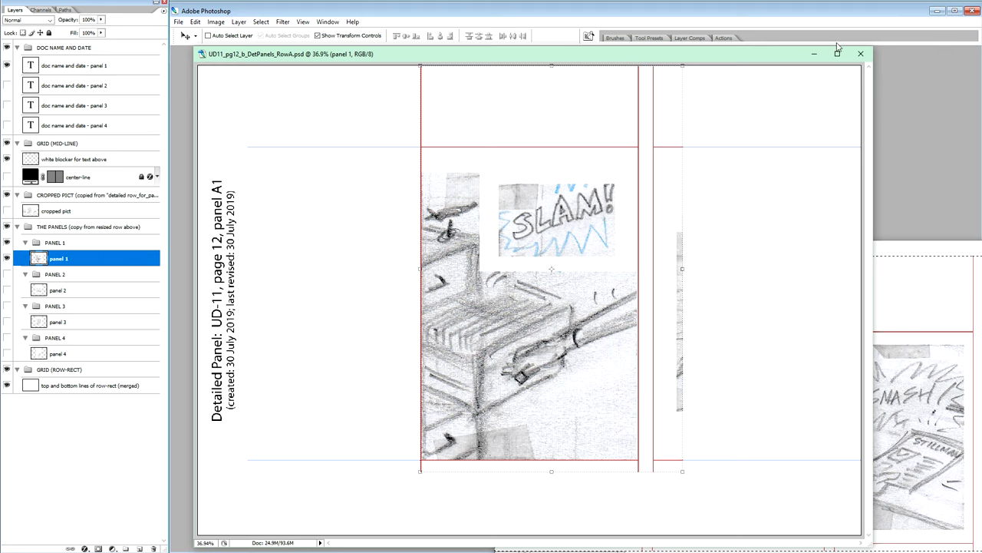
pyautogui.click(937, 12)
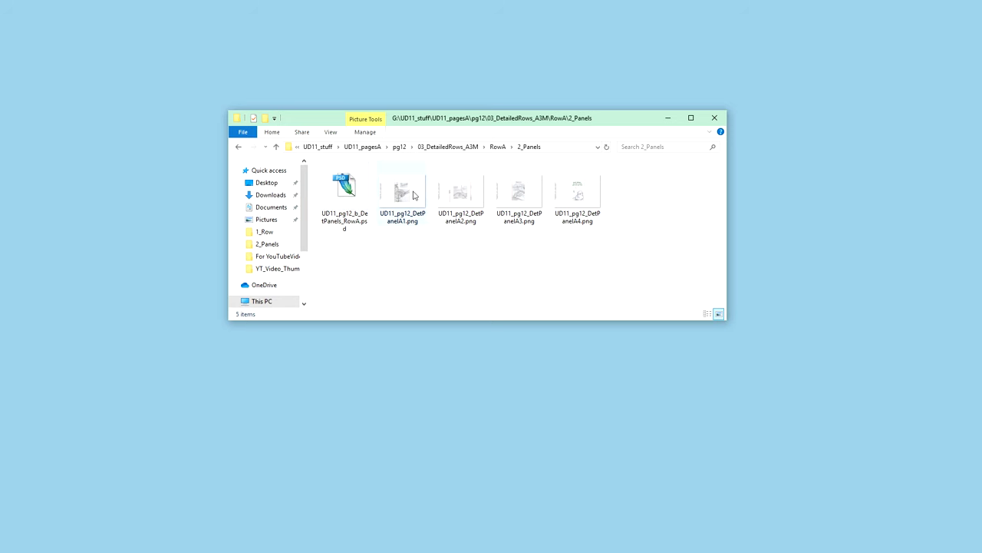
# Step: Open UD11_pg12_DetPanelA1.png from 2_Panels in Photos and drag its window fully into view
pyautogui.click(416, 196)
pyautogui.click(416, 203)
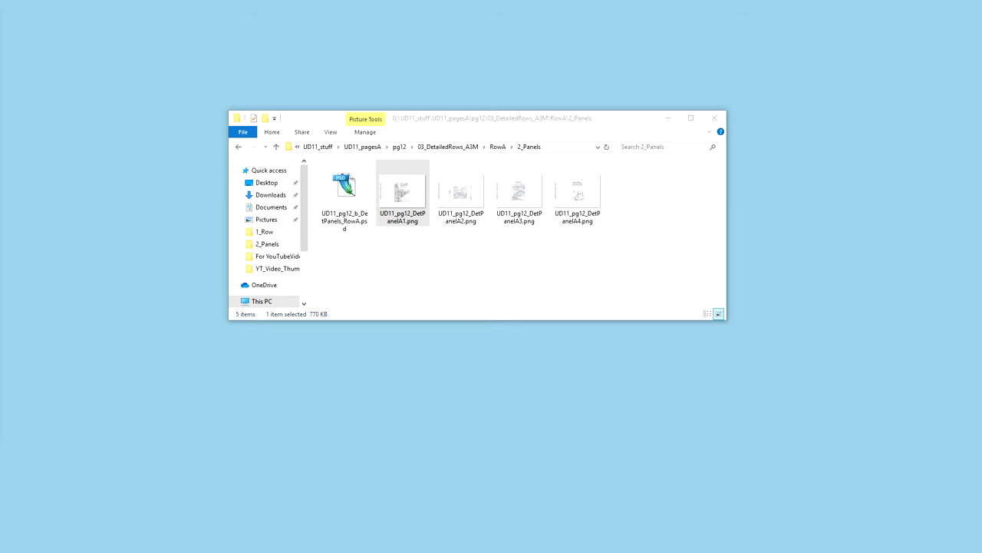
pyautogui.moveTo(0, 161); pyautogui.dragTo(602, 36)
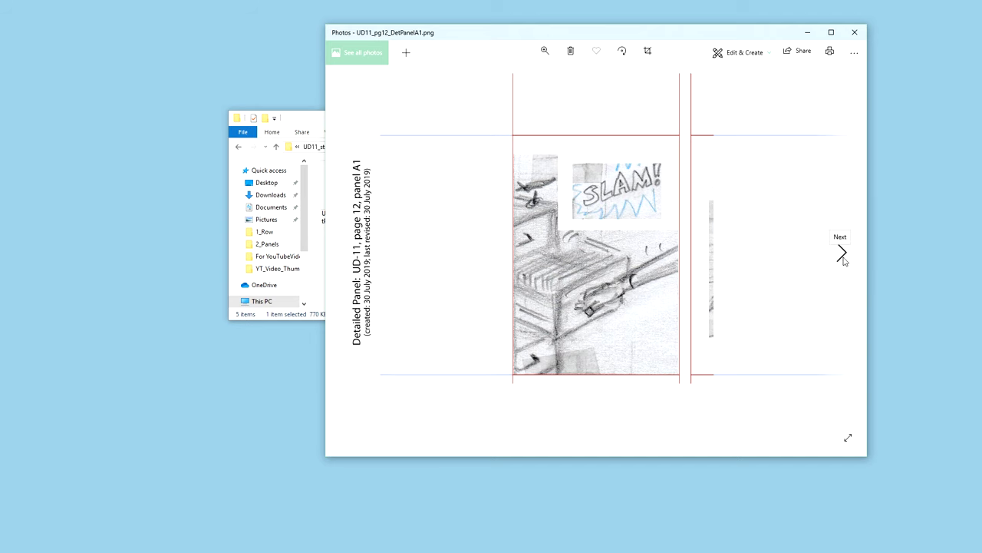
pyautogui.click(841, 253)
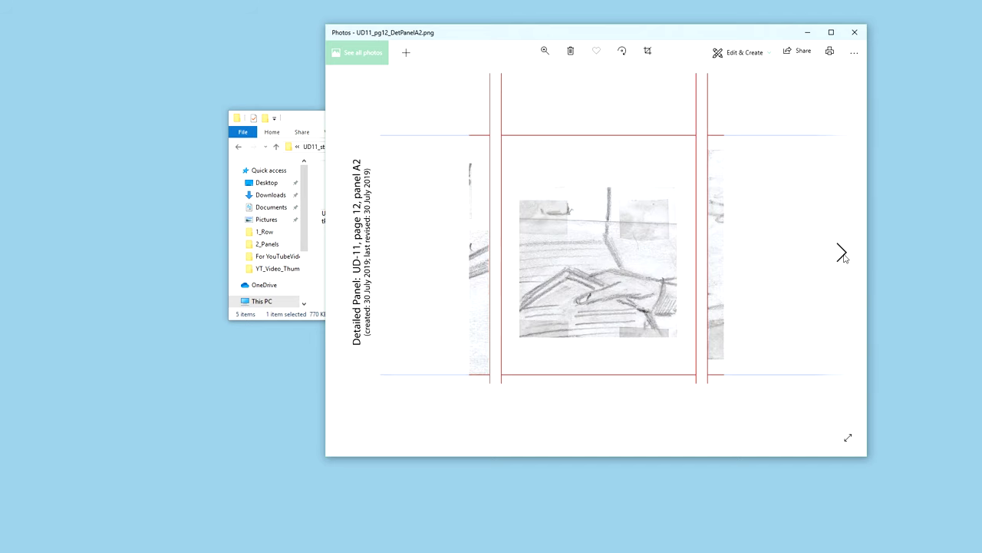
pyautogui.click(842, 255)
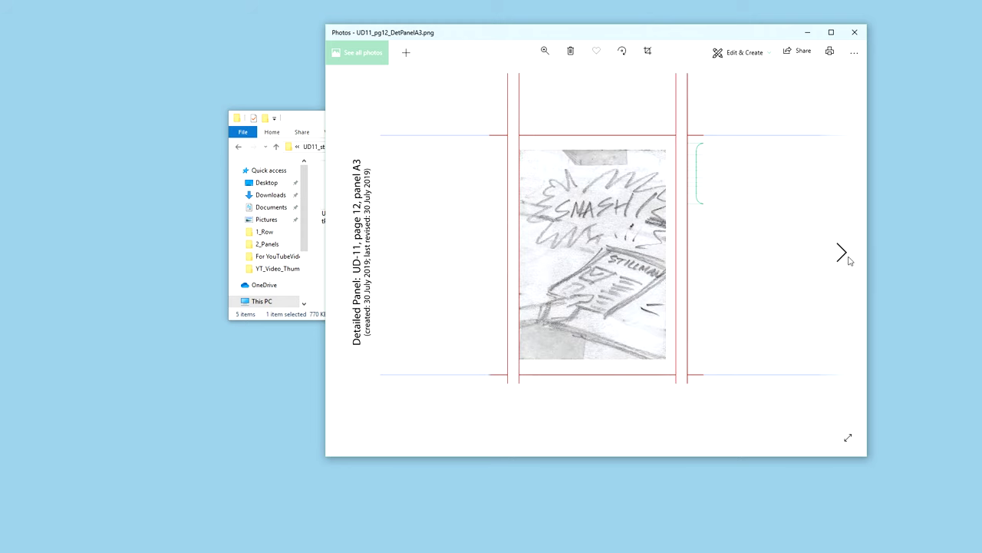
pyautogui.click(843, 256)
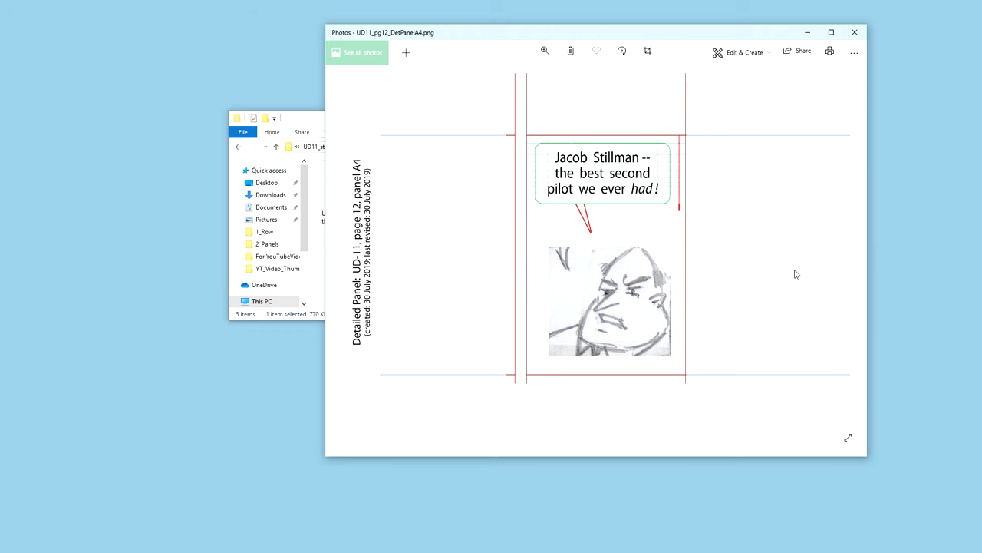
pyautogui.click(350, 253)
pyautogui.click(350, 254)
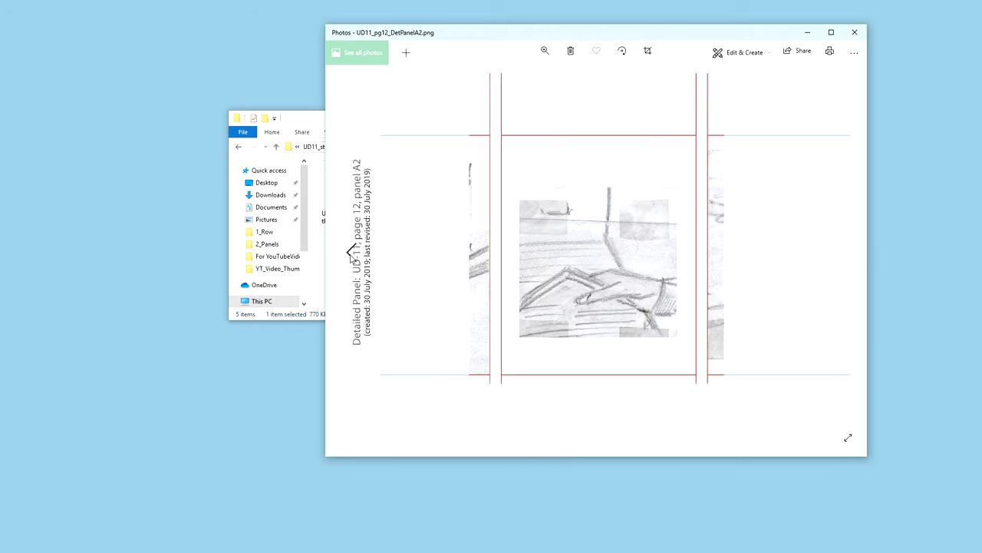
pyautogui.click(351, 254)
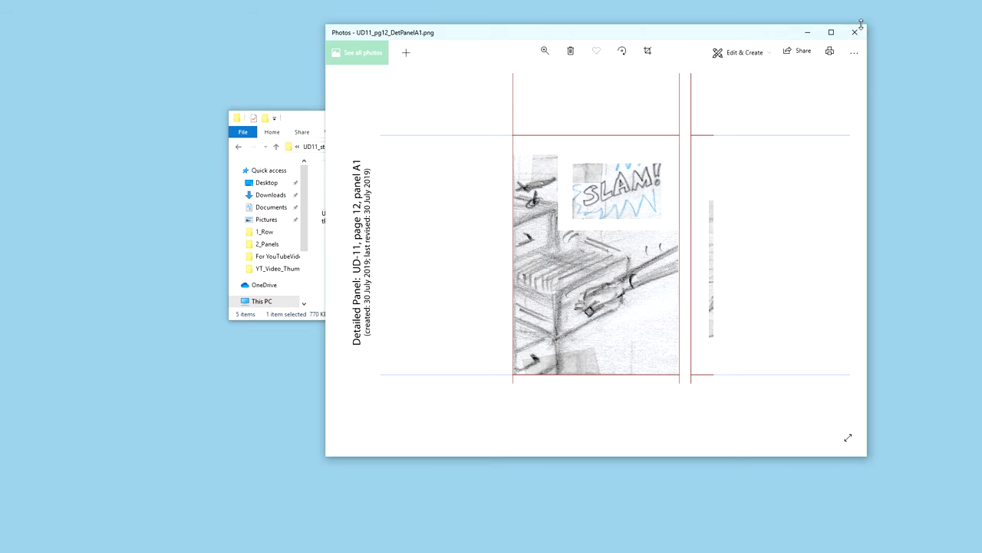
# Step: Close the panel A1 viewer, reposition File Explorer, and advance to the next cover image
pyautogui.click(855, 34)
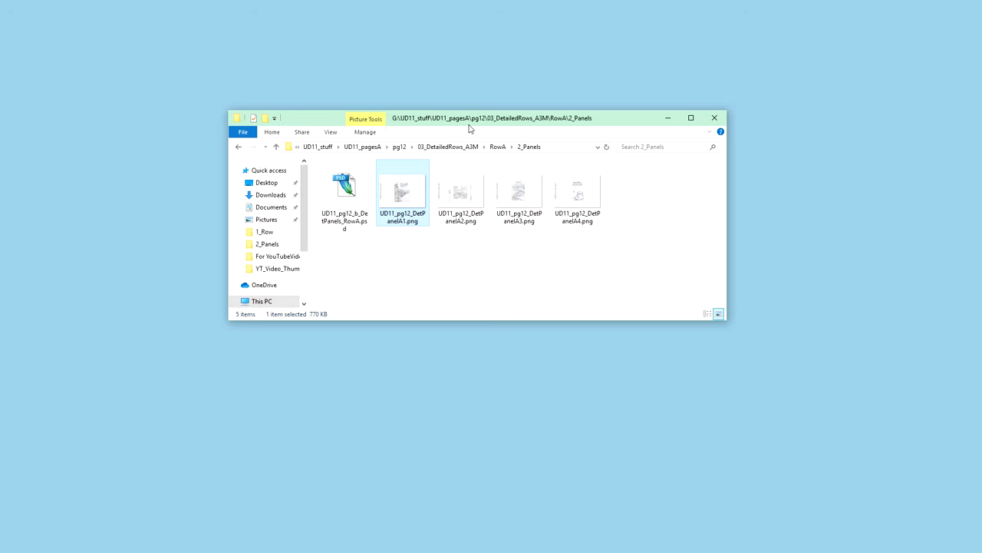
pyautogui.moveTo(471, 121)
pyautogui.mouseDown()
pyautogui.moveTo(475, 101)
pyautogui.moveTo(481, 112)
pyautogui.mouseUp()
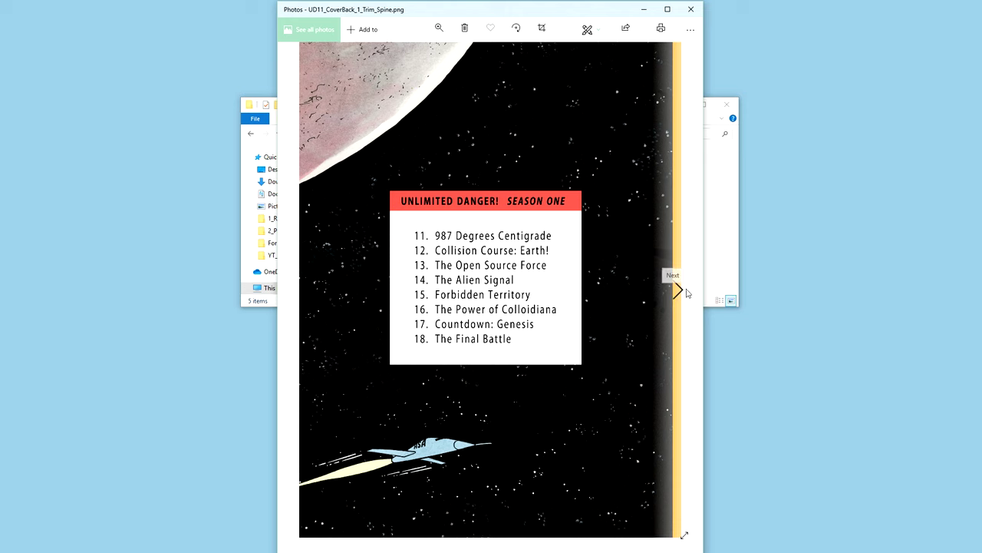
pyautogui.click(674, 296)
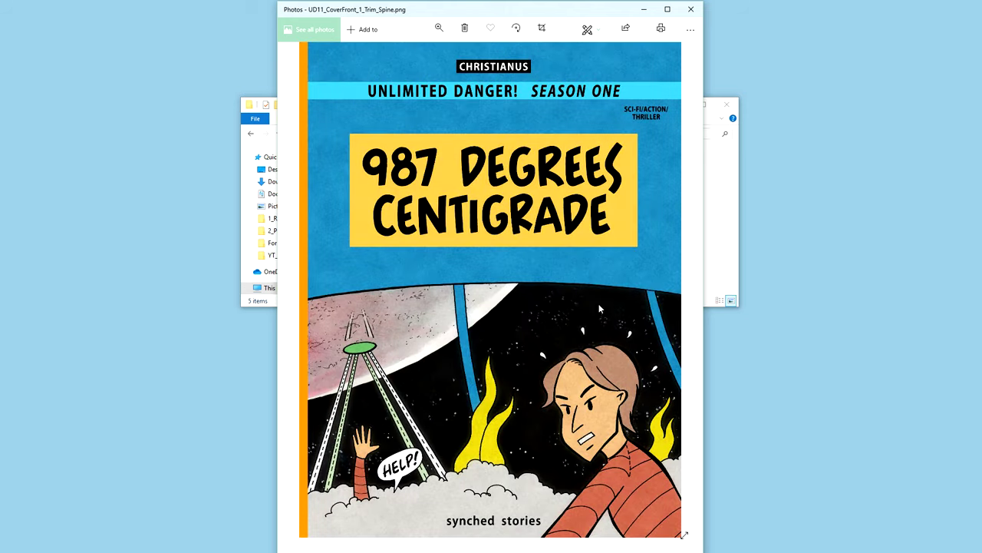